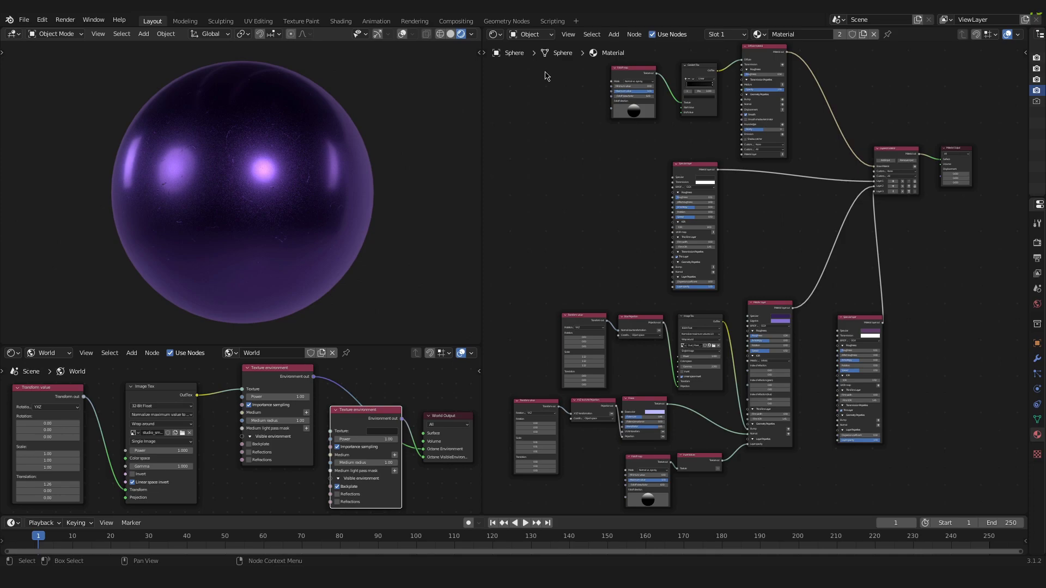
Step: Box-select the old material nodes, leaving the Material Output node unselected
drag(524, 74, 901, 466)
Step: Delete the selected nodes and toggle Solid then Rendered shading so the sphere shows plain white
key(x)
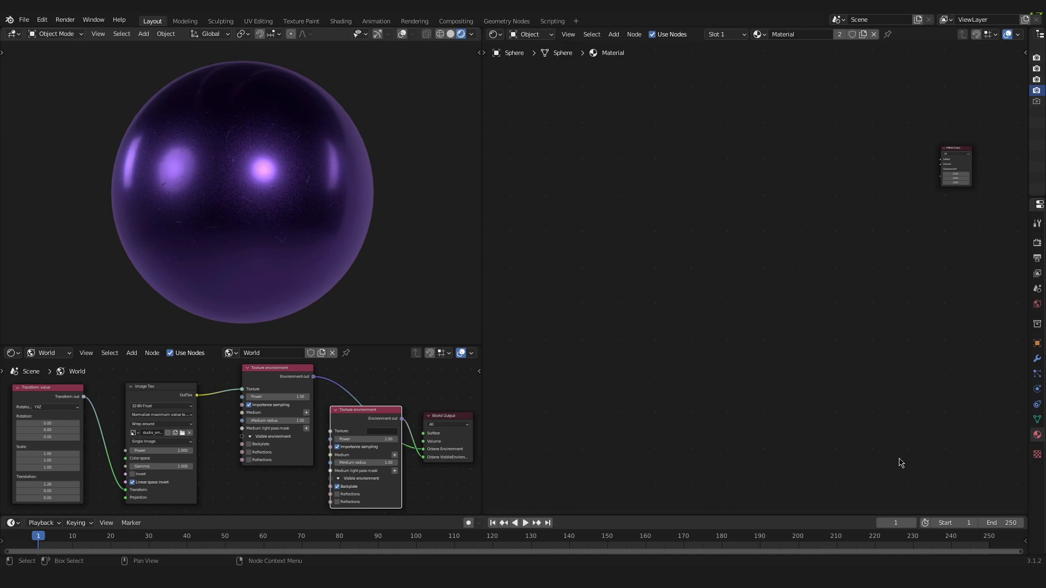
click(451, 34)
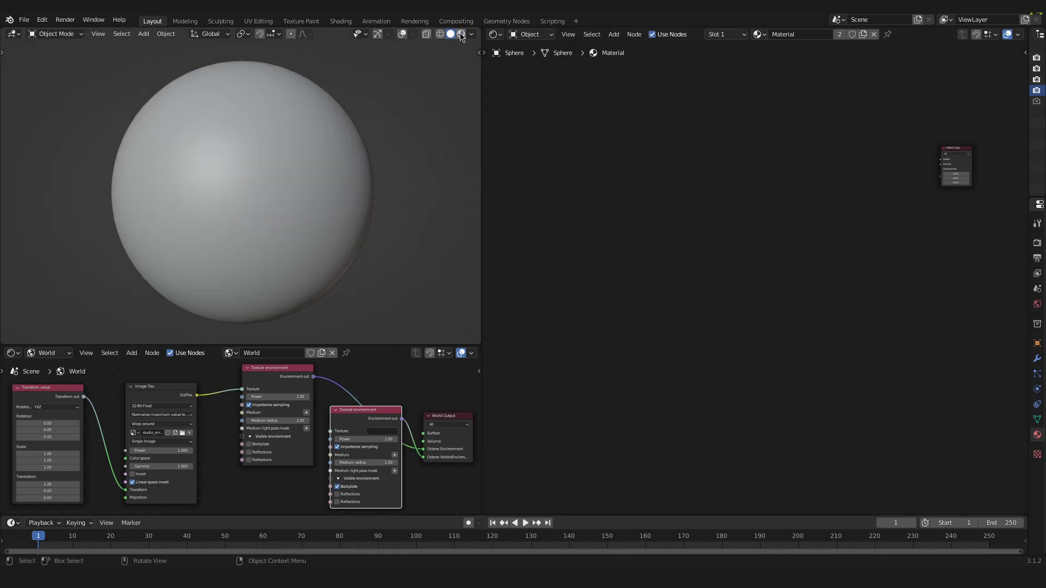
click(461, 34)
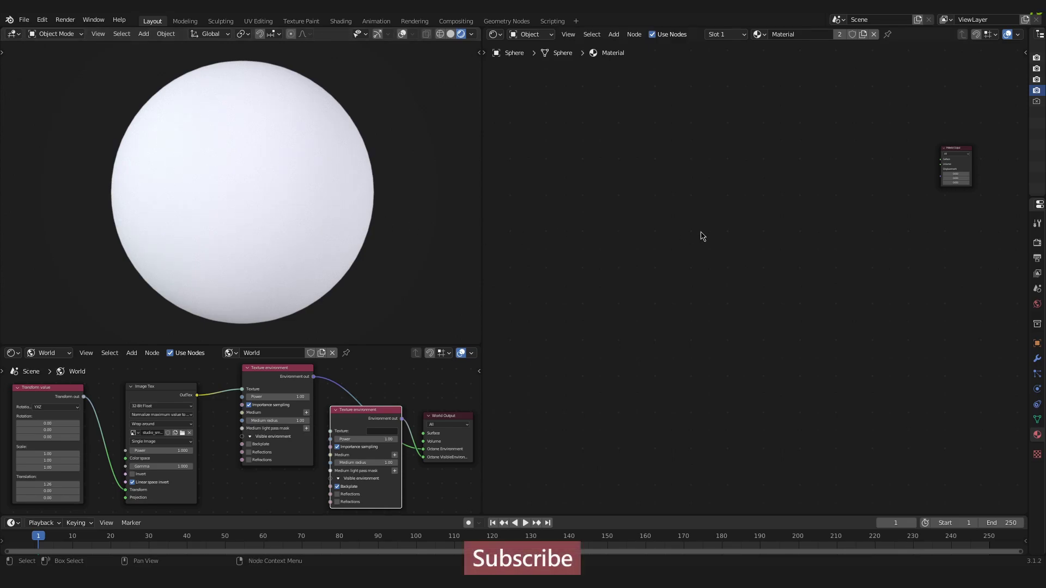
middle_drag(884, 195, 855, 305)
scroll(801, 252, up, 3)
scroll(855, 308, up, 1)
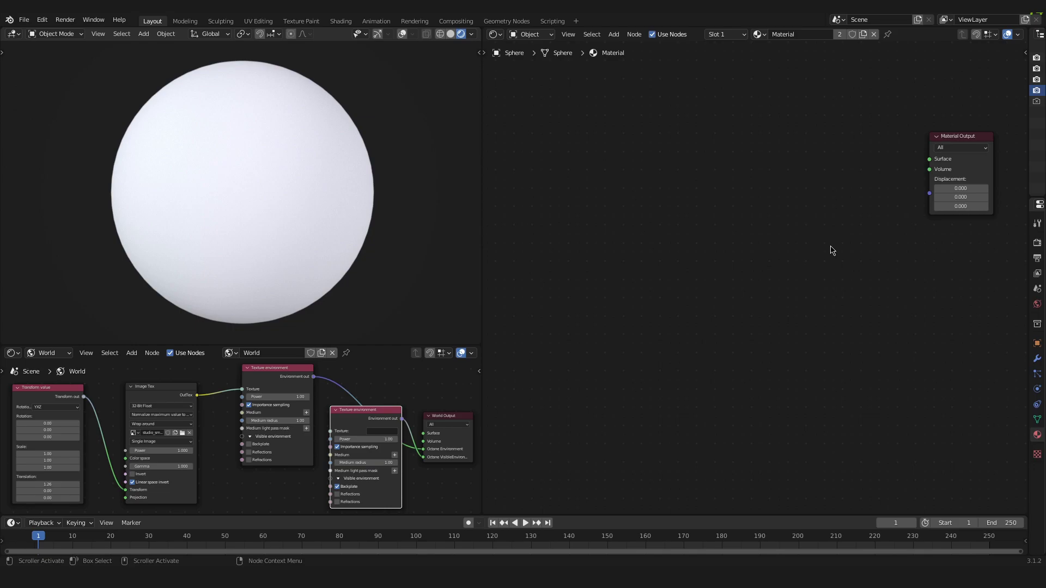
Step: Add a Layered material node by searching 'lay' in the Shift+A menu
key(shift+a)
click(812, 163)
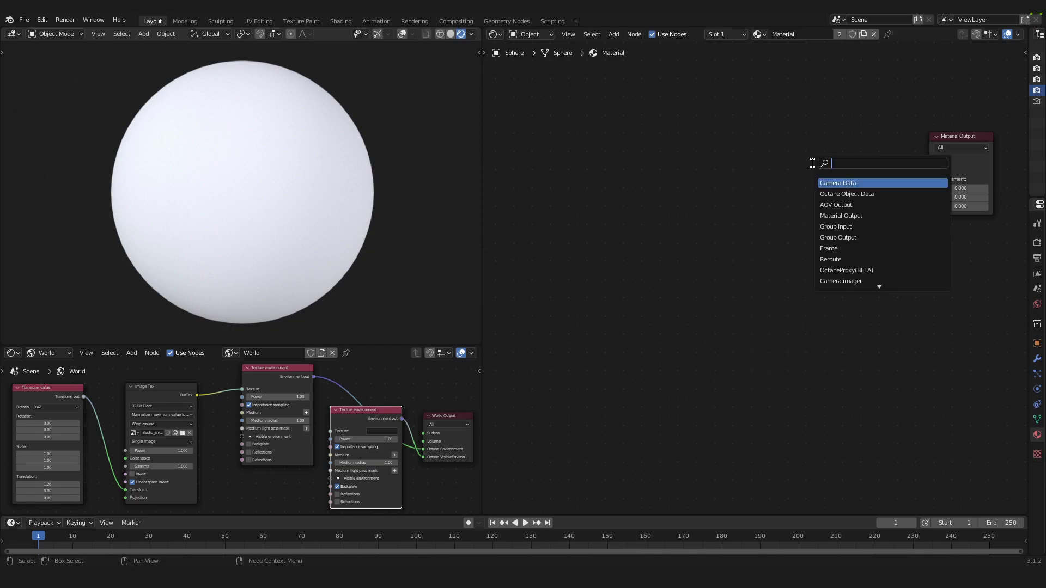
text(lay)
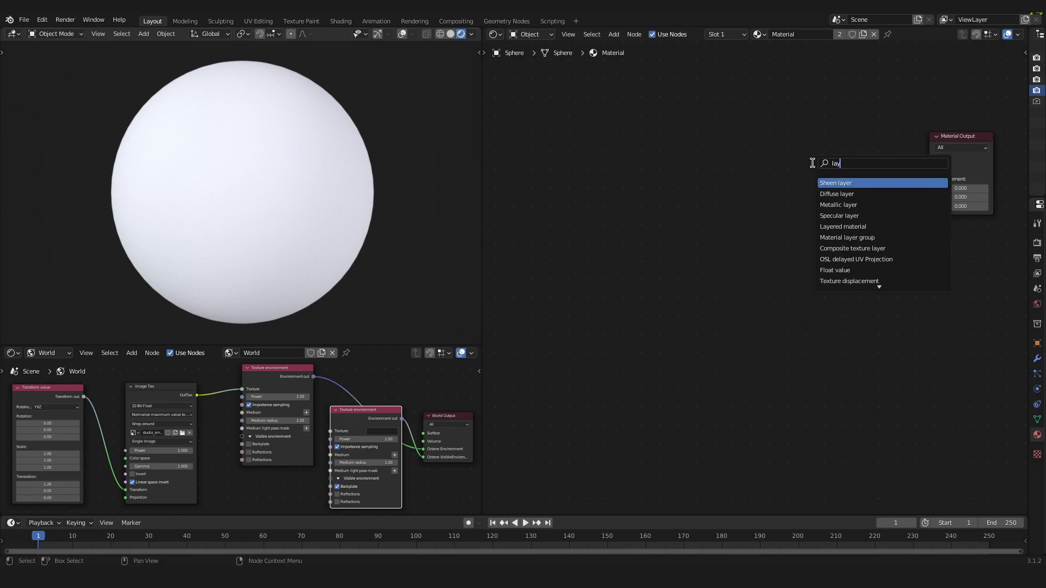
click(876, 226)
click(854, 199)
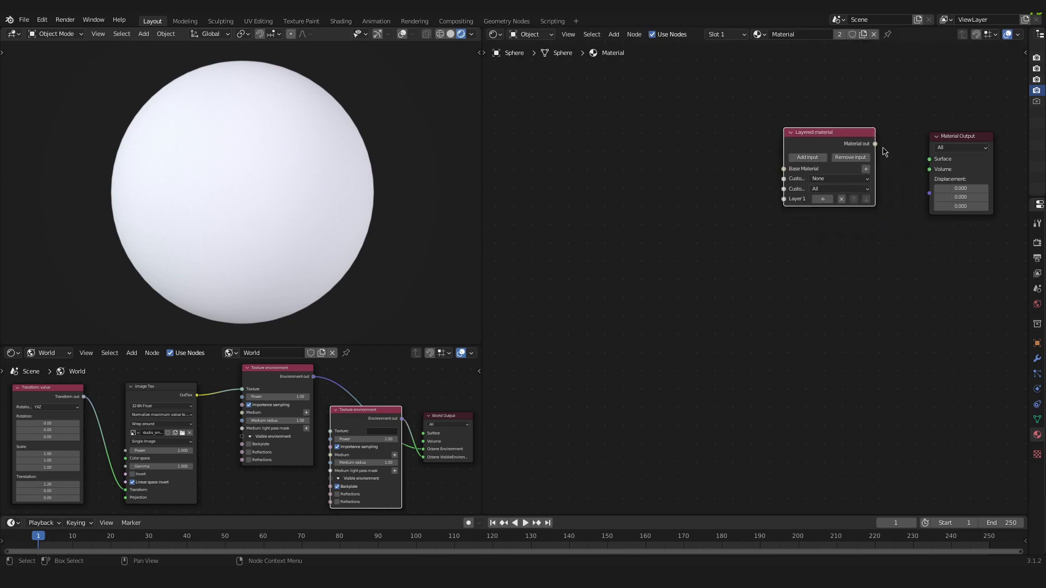
Step: Connect the Layered material output to the Material Output Surface input and clear space to its left
middle_drag(868, 152, 827, 170)
scroll(826, 170, up, 2)
middle_drag(828, 133, 762, 164)
drag(801, 145, 937, 151)
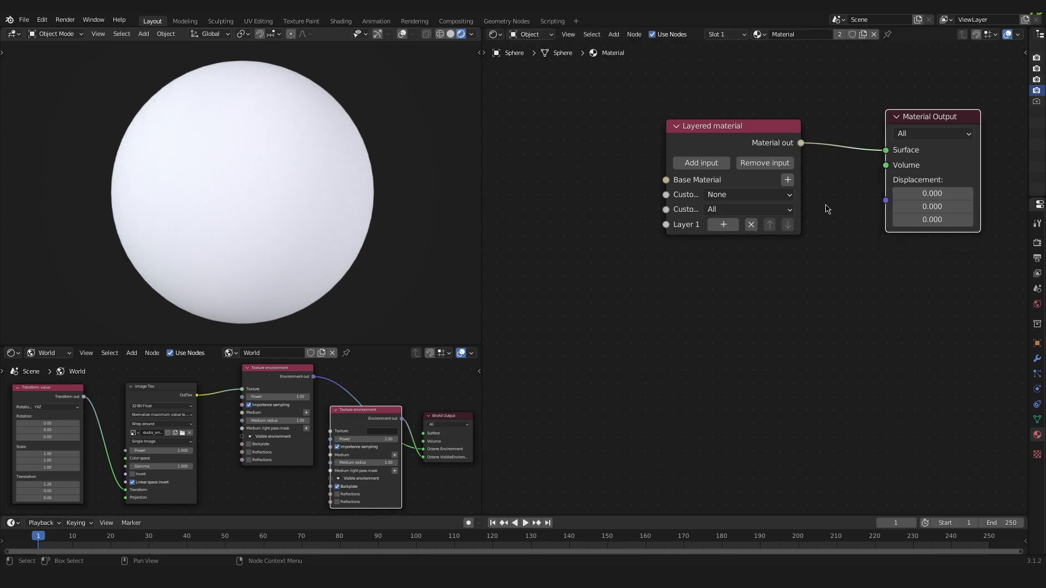
middle_drag(576, 218, 759, 231)
middle_drag(874, 183, 822, 184)
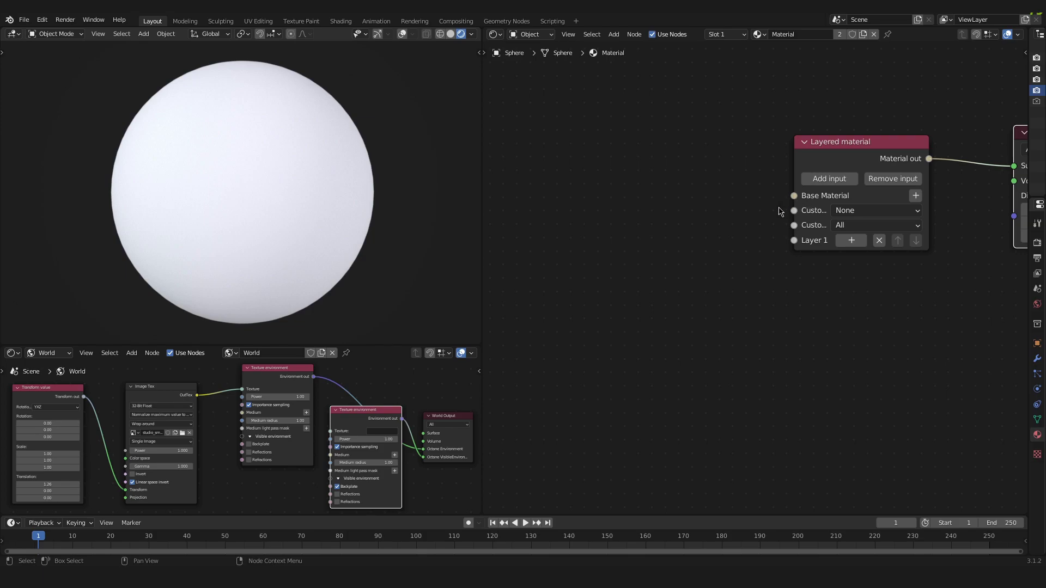
middle_drag(781, 211, 855, 211)
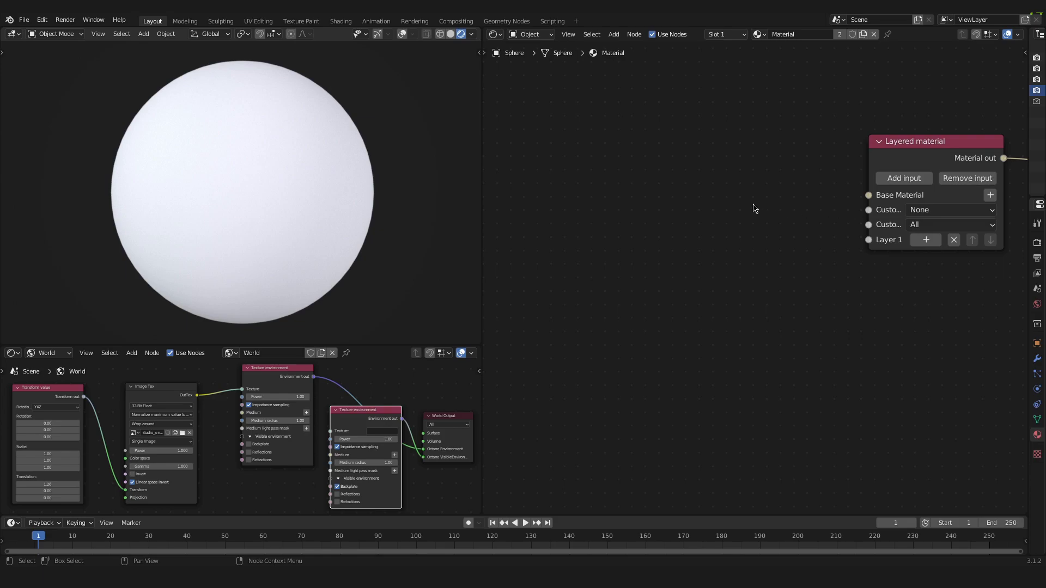
Step: Add a Diffuse material node left of Layered material and link it to Base Material
key(shift+a)
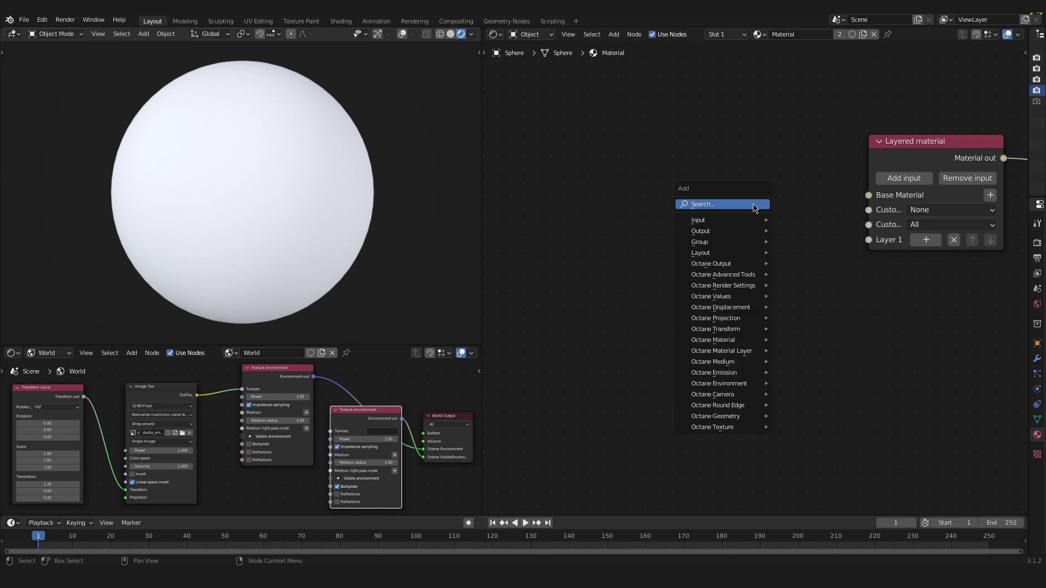
click(754, 206)
text(defuse)
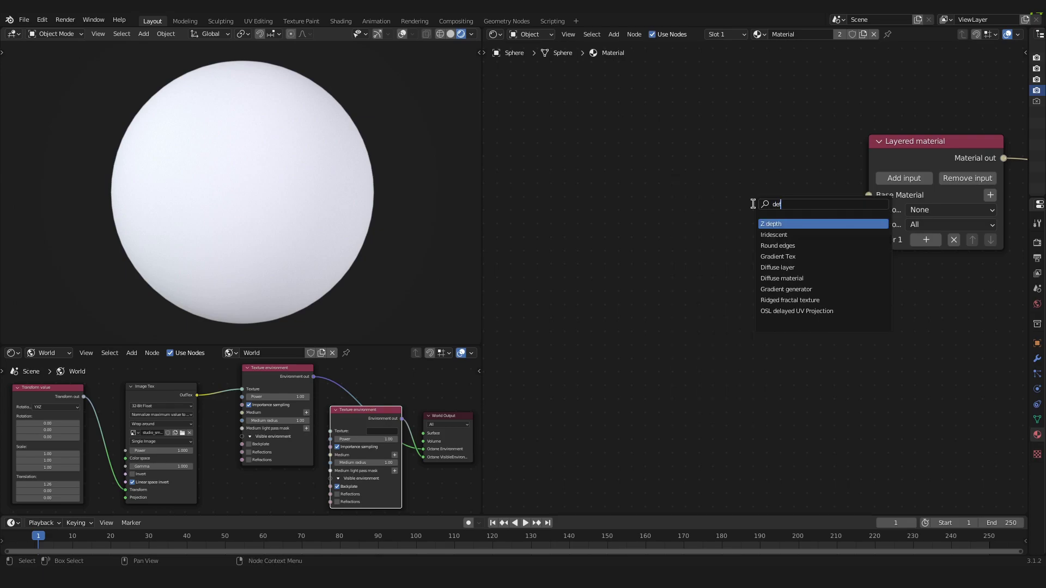
click(784, 235)
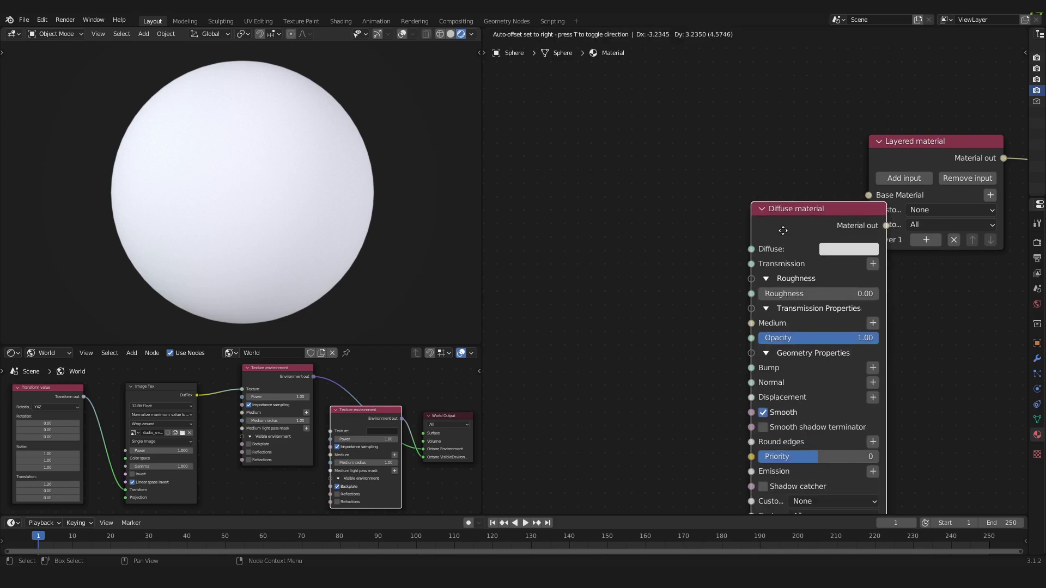
click(612, 134)
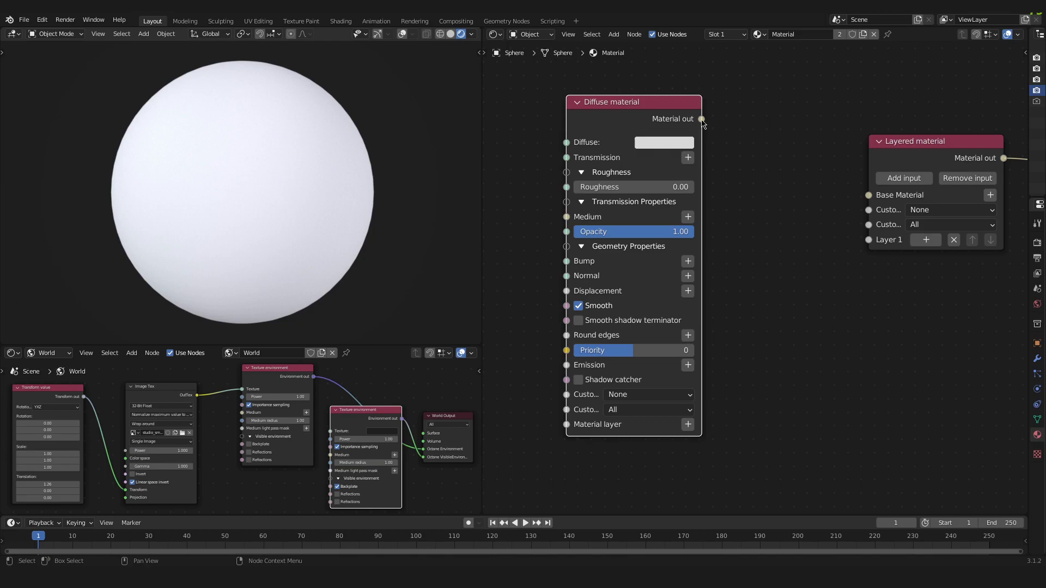
drag(701, 119, 869, 197)
middle_drag(582, 136, 822, 133)
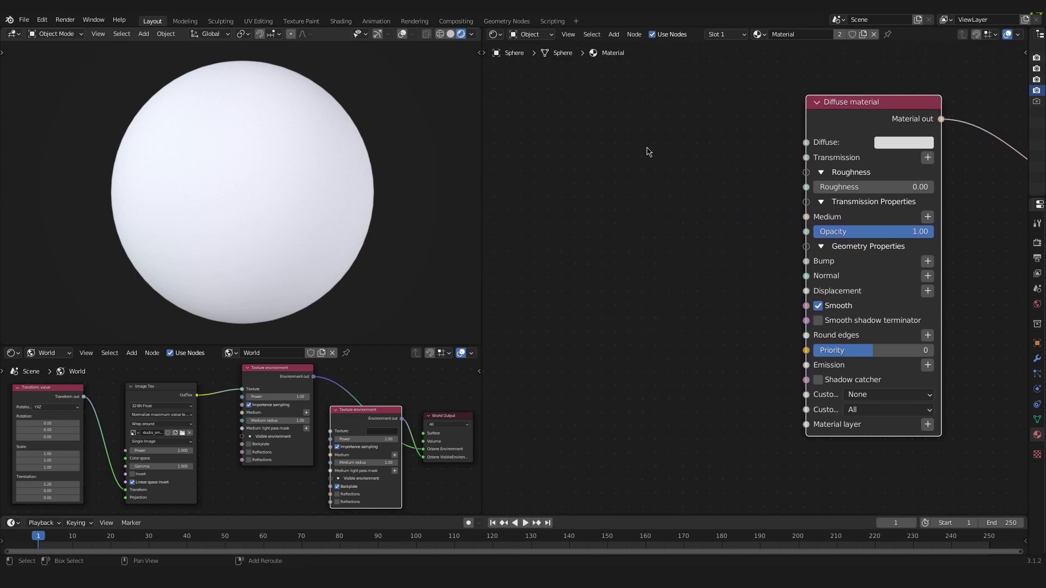
Step: Add a Gradient Tex node and connect its OutTex to the Diffuse material's Diffuse input
key(shift+a)
click(647, 149)
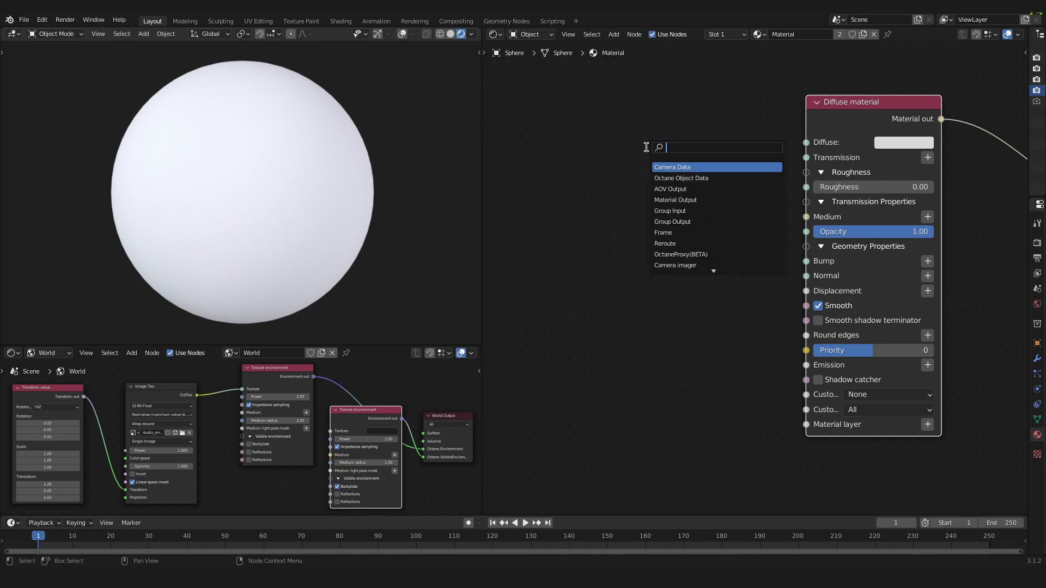
text(grad)
click(668, 167)
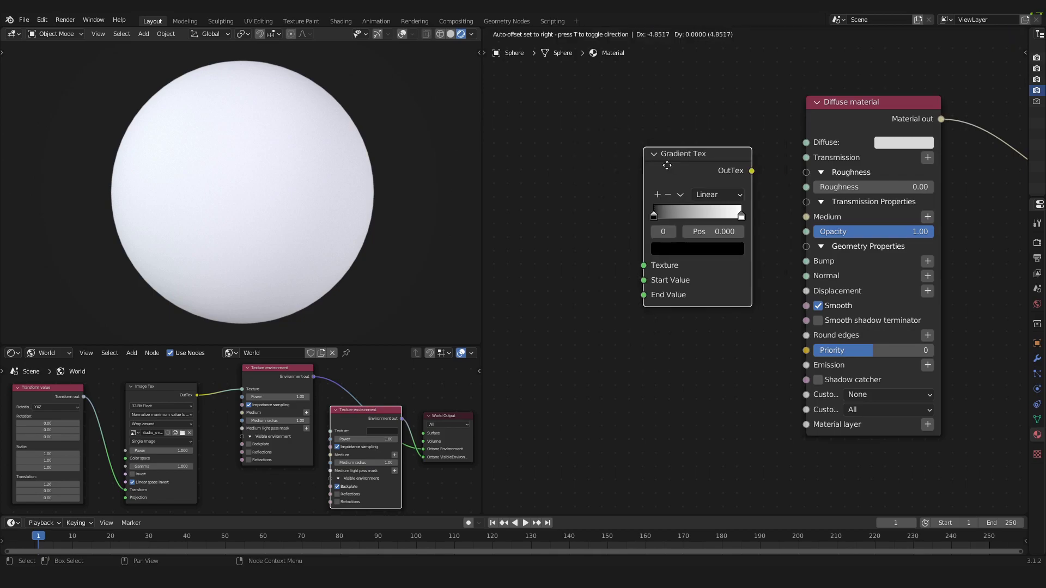
click(611, 150)
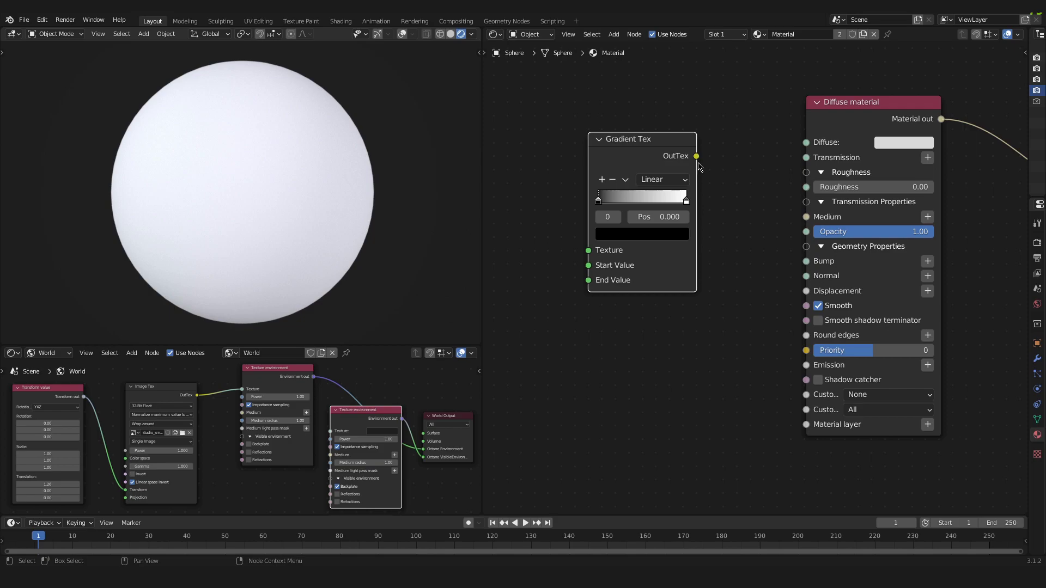
drag(697, 157, 807, 147)
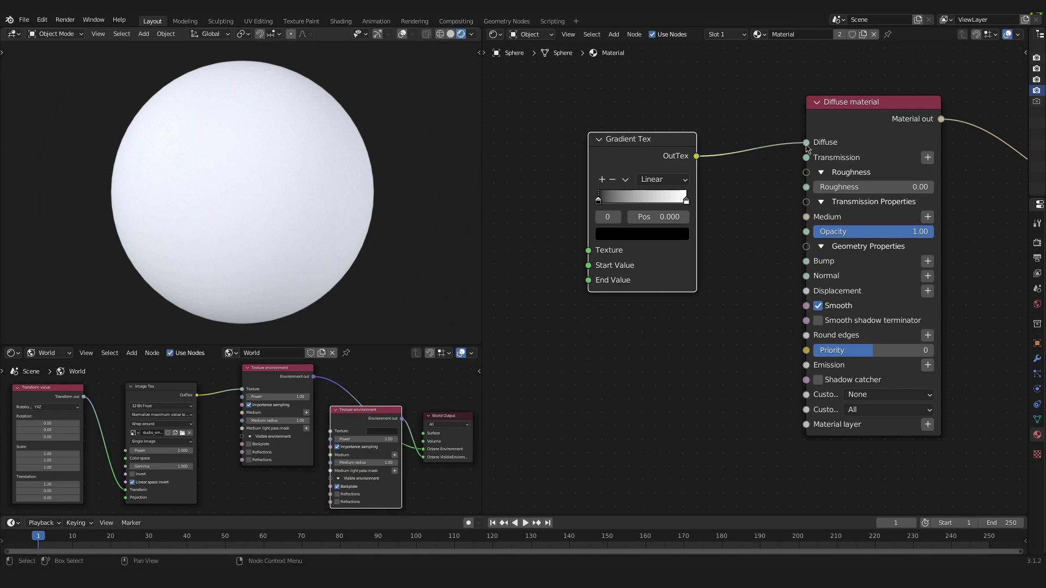
drag(640, 144, 695, 119)
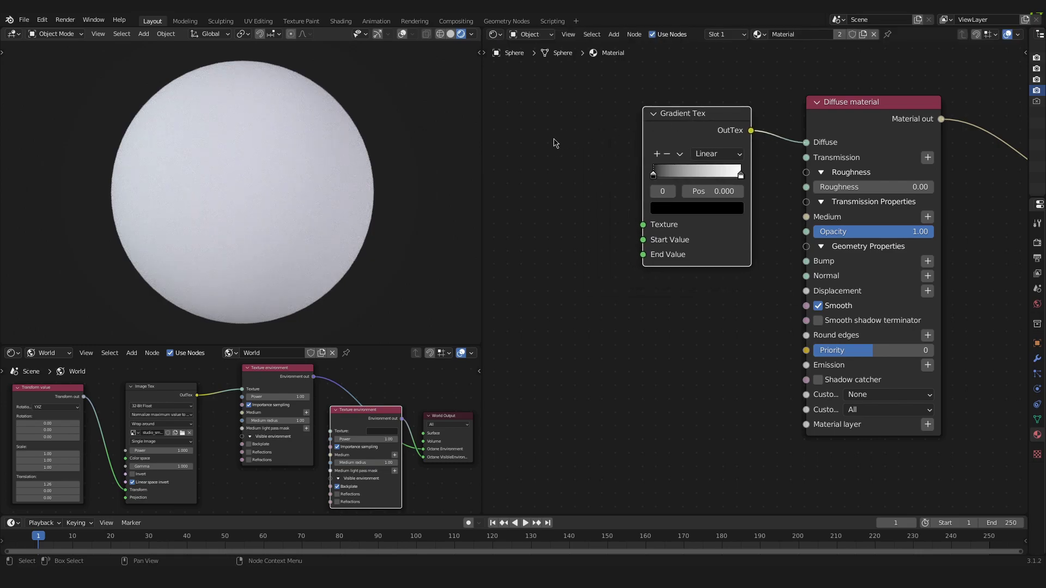
middle_drag(552, 142, 700, 135)
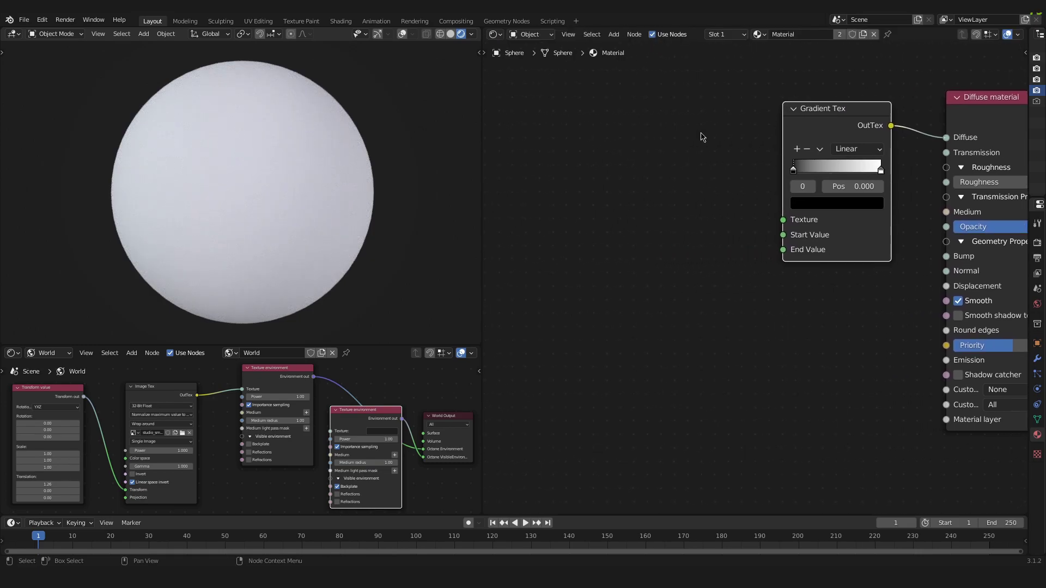
Step: Add a Falloff map node and connect it to the Gradient Tex Texture input
key(shift+a)
click(633, 137)
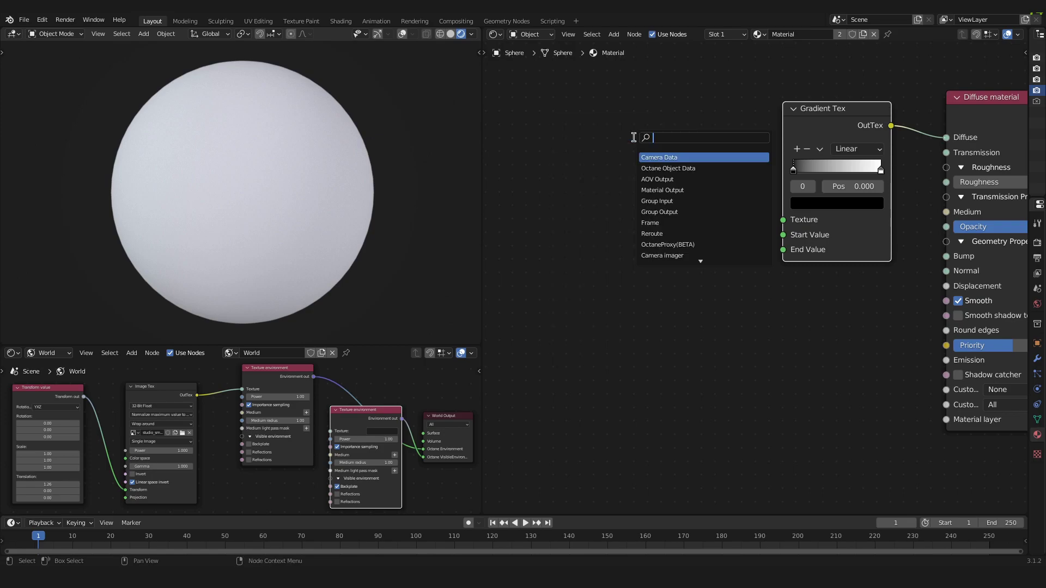
text(fa)
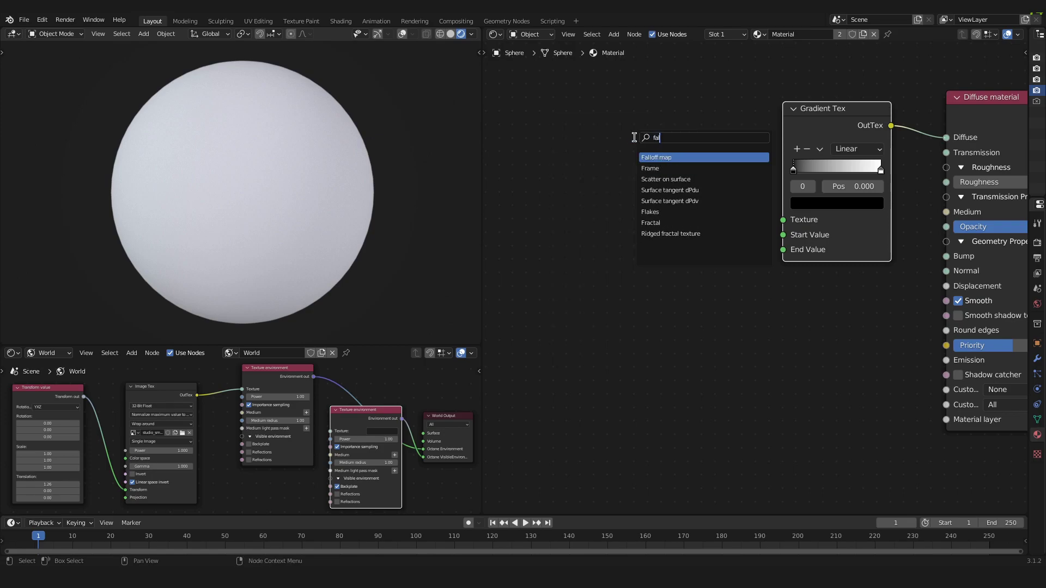
click(673, 156)
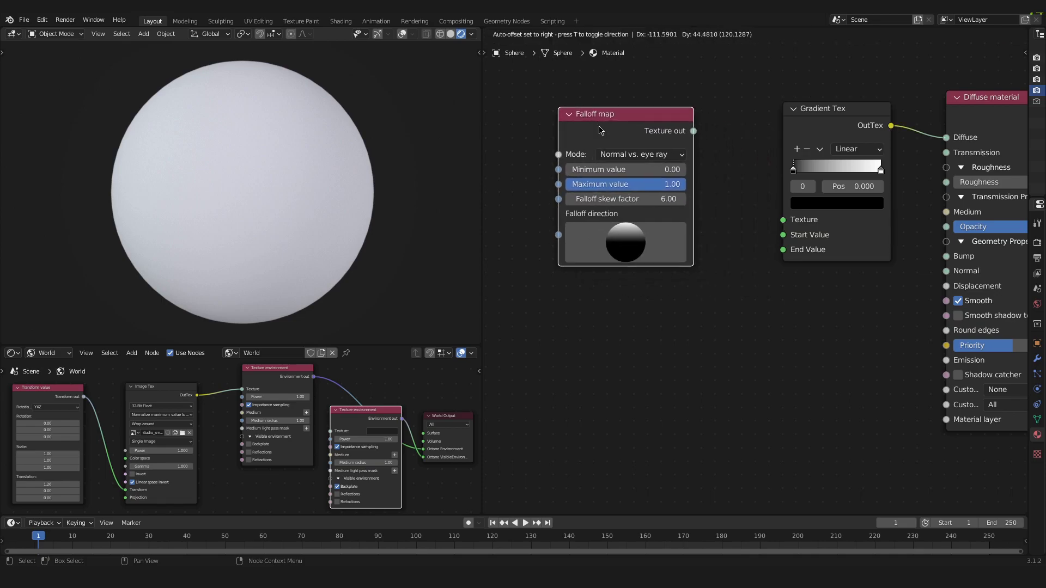
click(605, 132)
drag(694, 131, 785, 220)
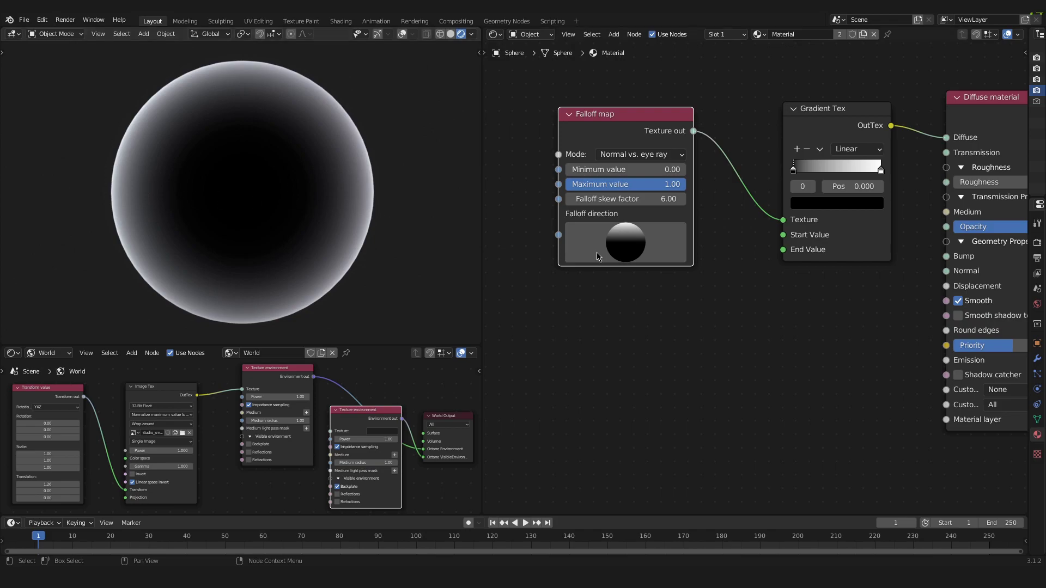
middle_drag(750, 263, 612, 254)
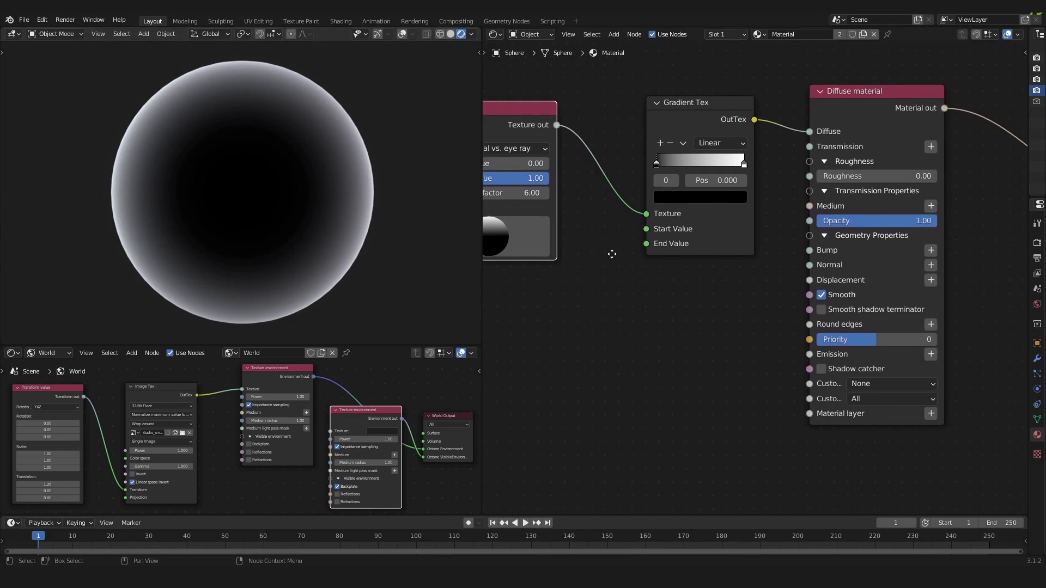
Step: Darken the gradient's right colour stop to near-black, Value about 0.026
click(744, 164)
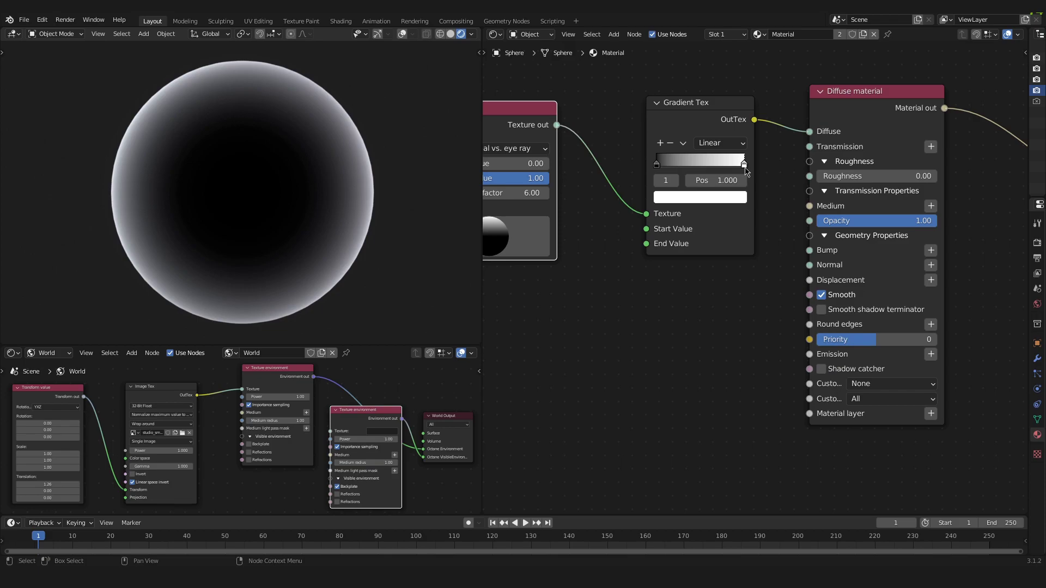
click(715, 200)
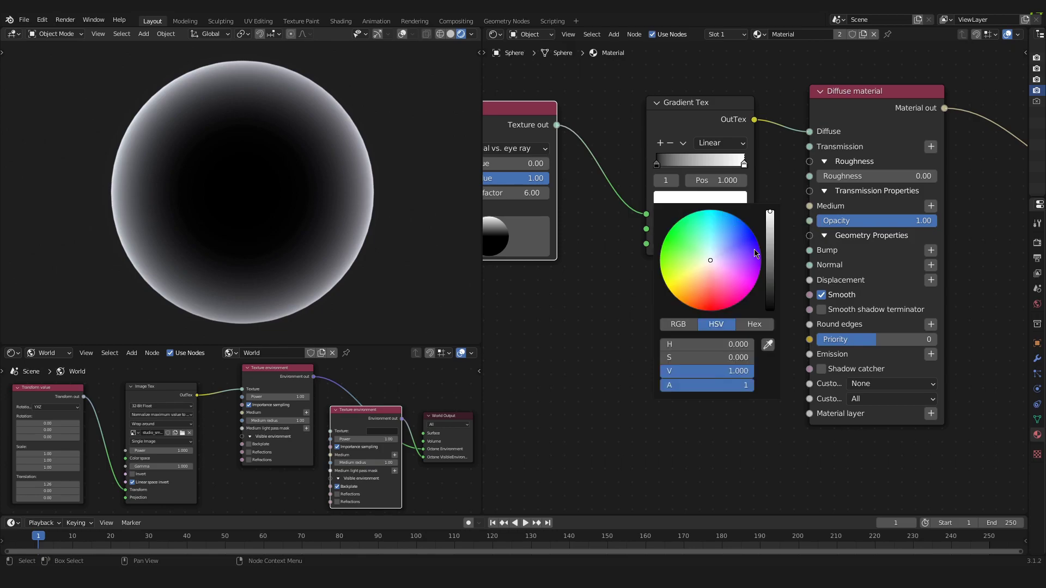
click(769, 243)
drag(770, 243, 770, 293)
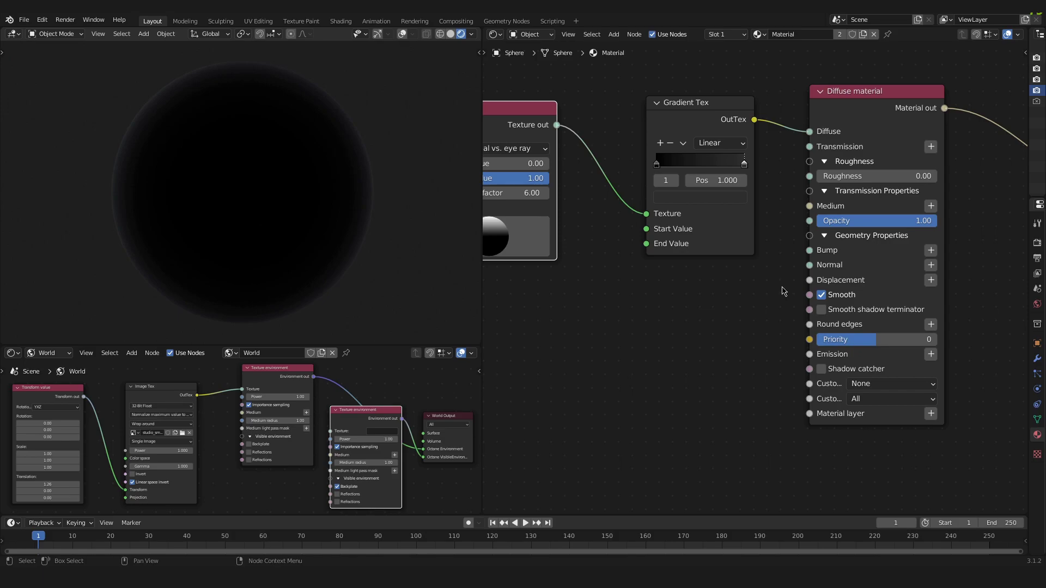
middle_drag(775, 287, 615, 306)
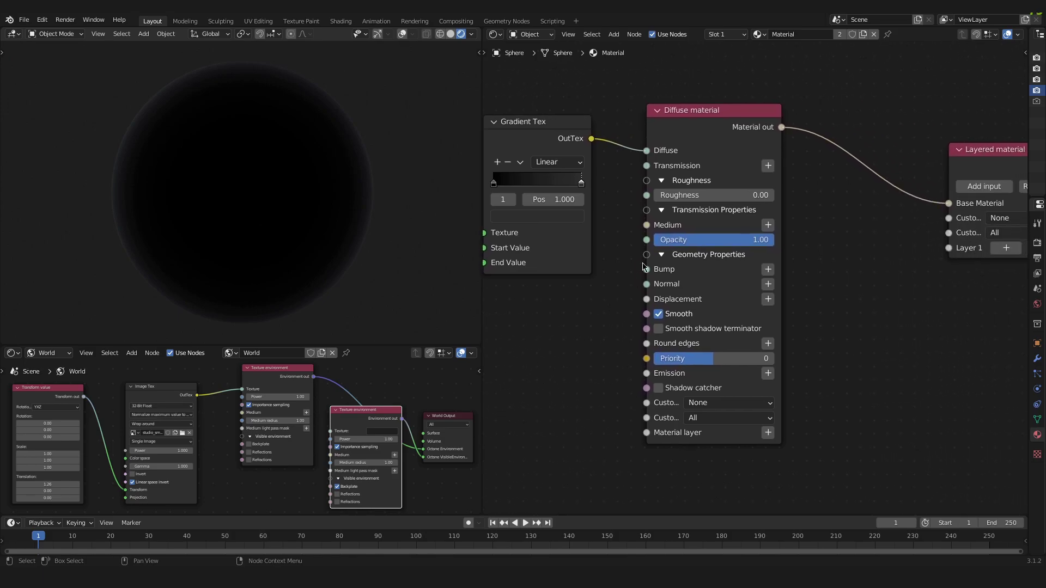
Step: Change the Diffuse material node's Roughness from 0.11 to 0.14
click(695, 136)
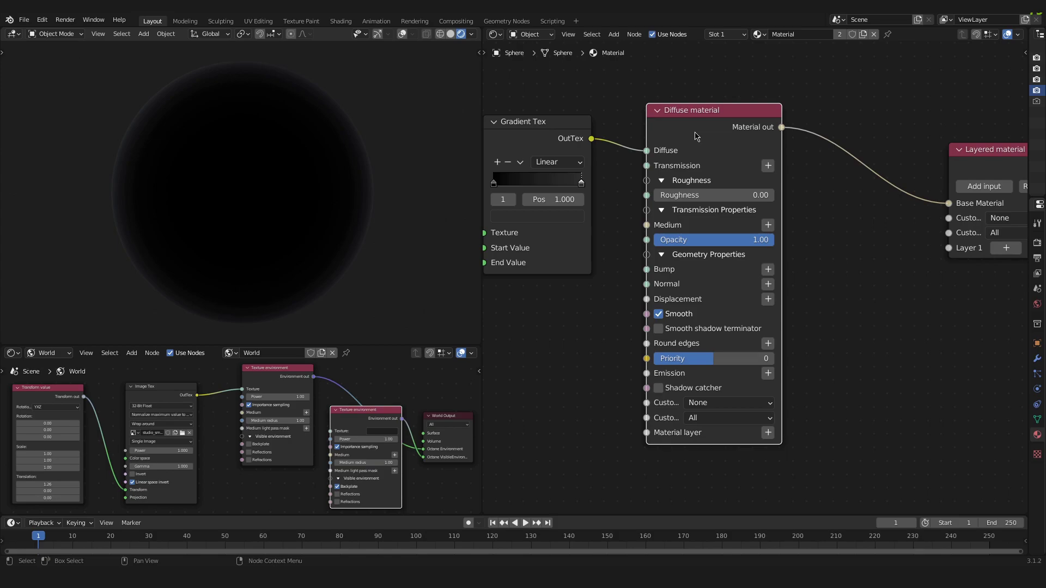
click(715, 196)
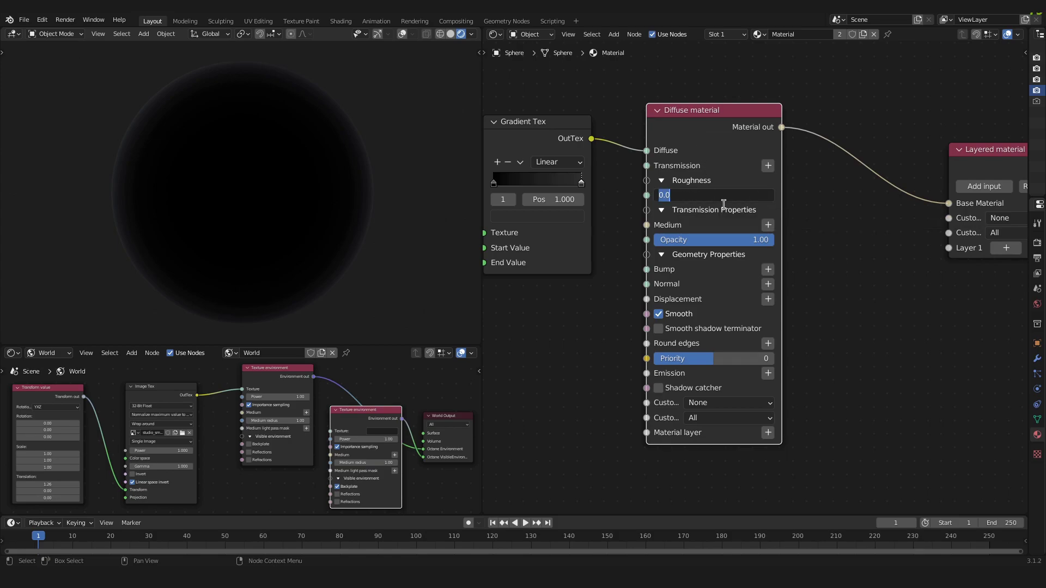
text(0.11)
key(Return)
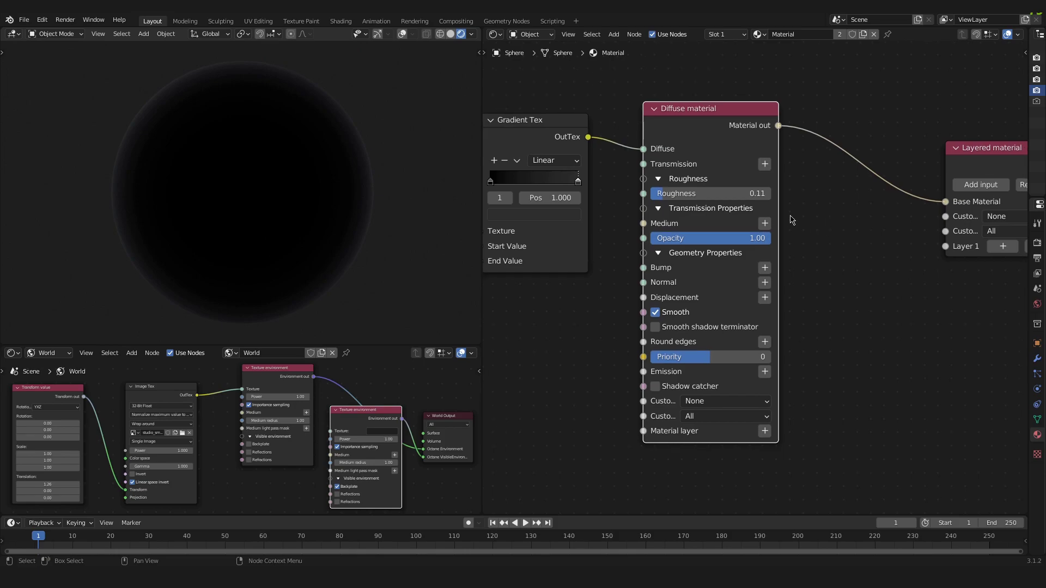
click(757, 194)
text(0)
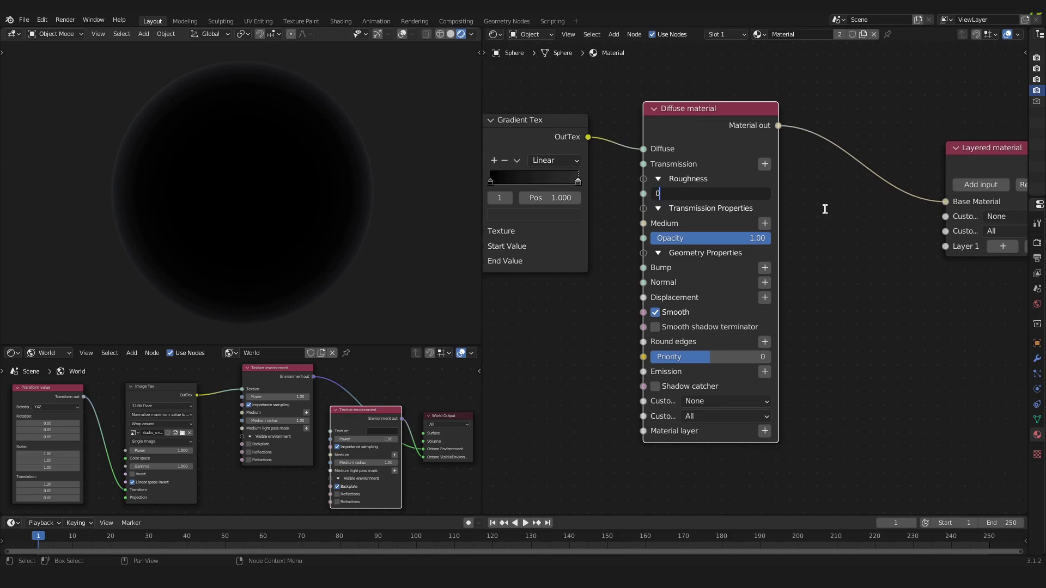
key(Return)
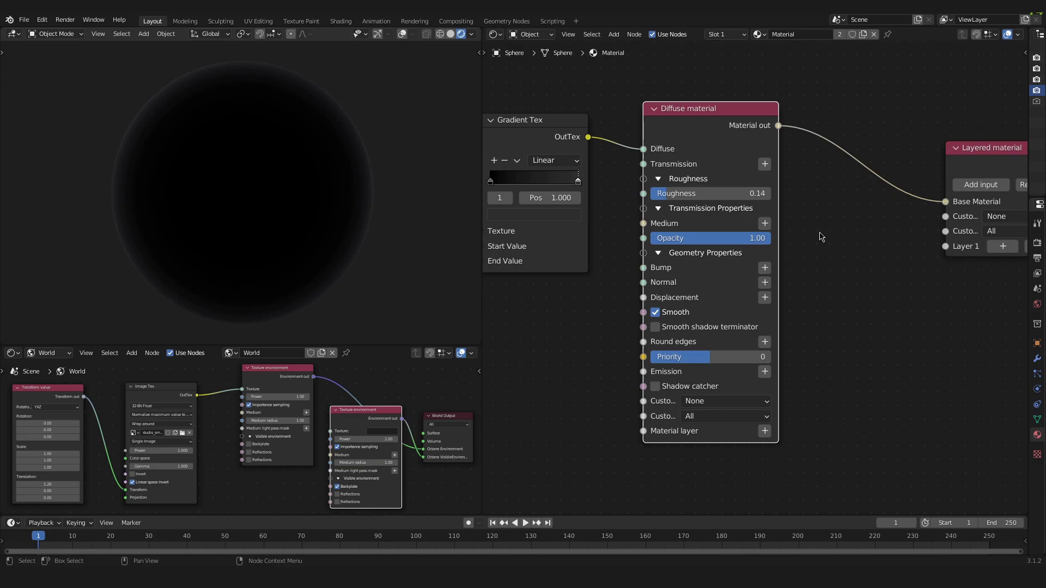
middle_drag(821, 237, 809, 233)
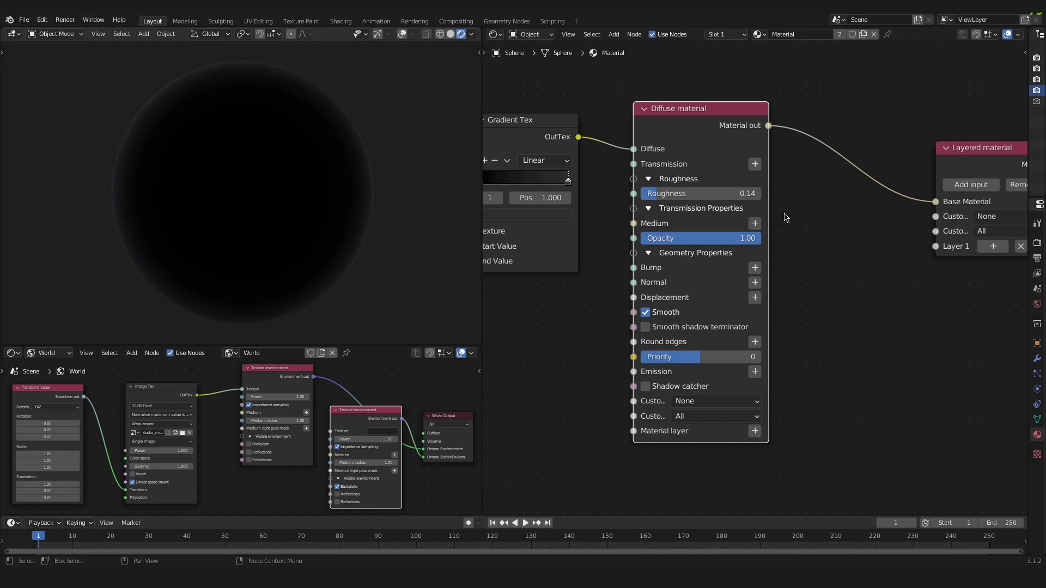
scroll(810, 242, down, 5)
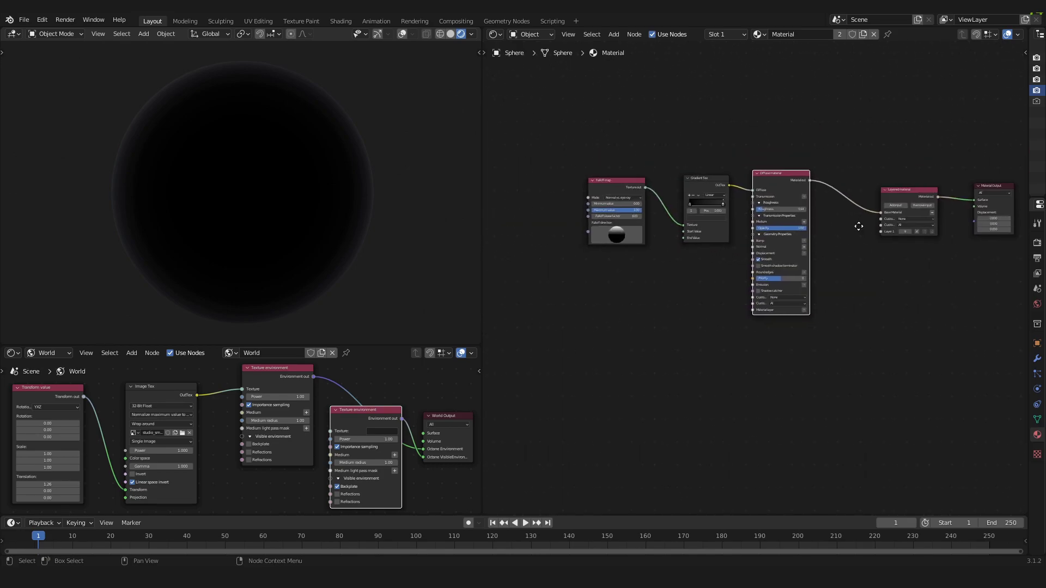
Step: Move the Falloff map, Gradient Tex and Diffuse nodes up-left, freeing space below Layered material
drag(600, 159, 817, 334)
drag(793, 185, 724, 121)
middle_drag(819, 250, 751, 218)
scroll(751, 218, up, 1)
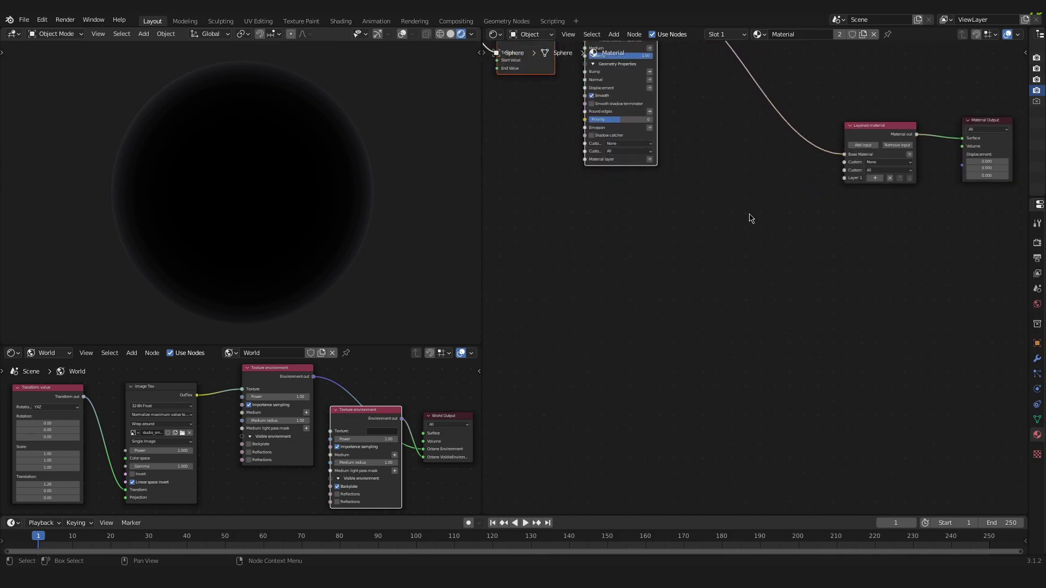
scroll(733, 217, up, 1)
middle_drag(733, 217, 695, 214)
scroll(776, 192, up, 1)
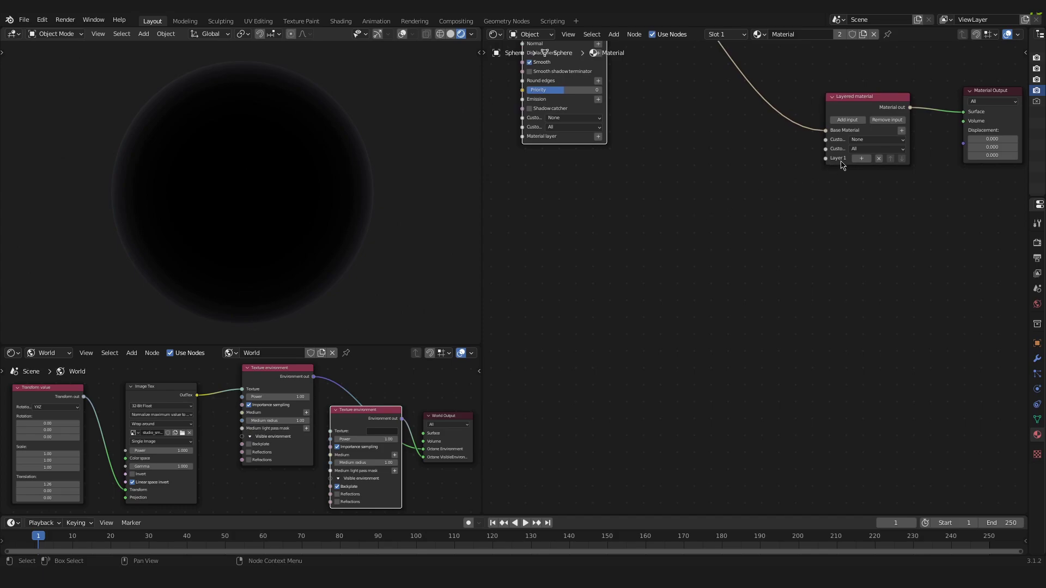
middle_drag(714, 218, 809, 184)
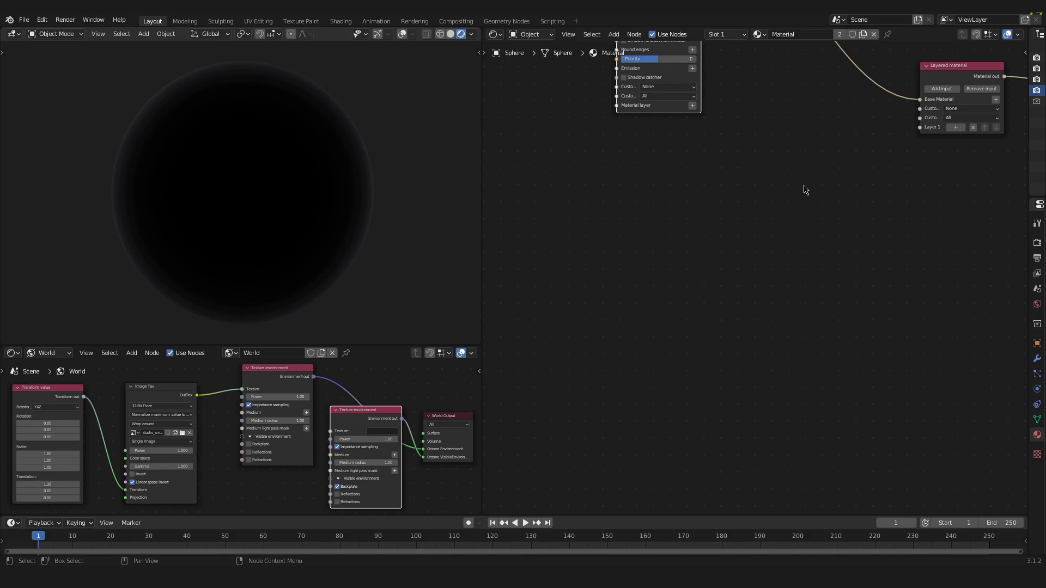
Step: Add a Specular layer node and connect its output to the Layered material's Layer 1
key(shift+a)
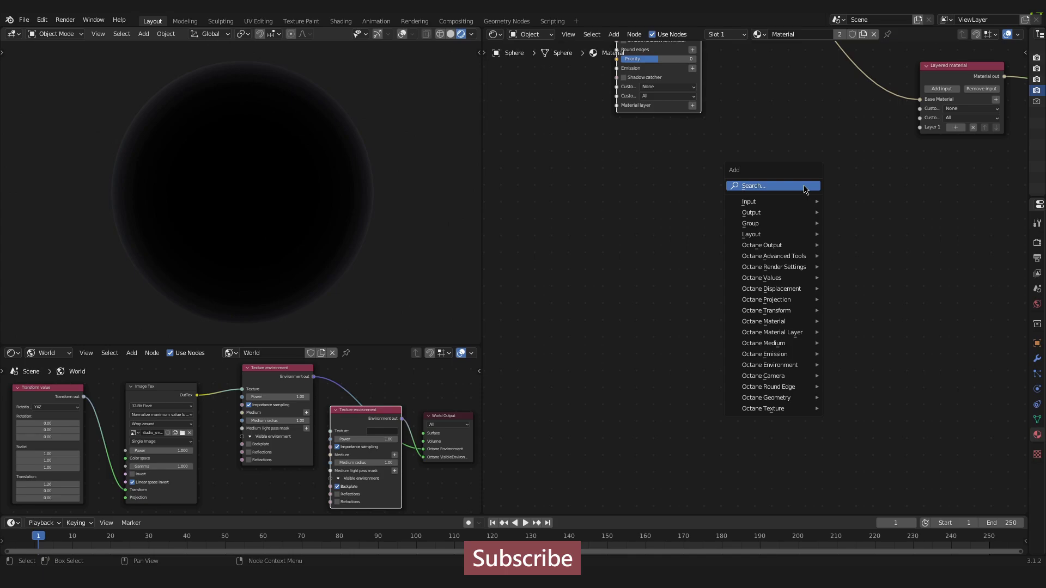
click(804, 186)
text(spa)
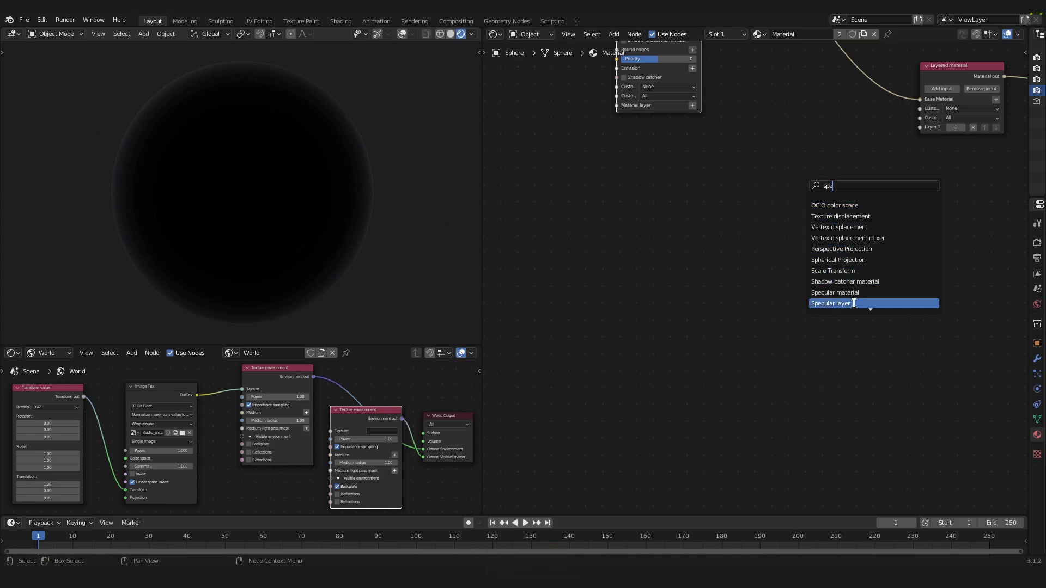
click(854, 304)
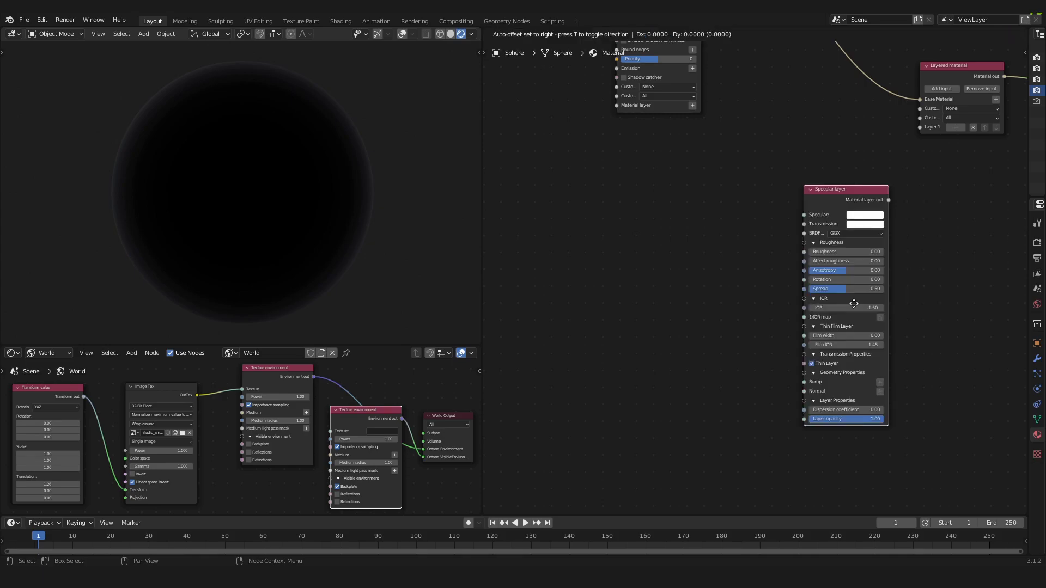
click(819, 169)
middle_drag(819, 170, 776, 183)
scroll(776, 184, up, 2)
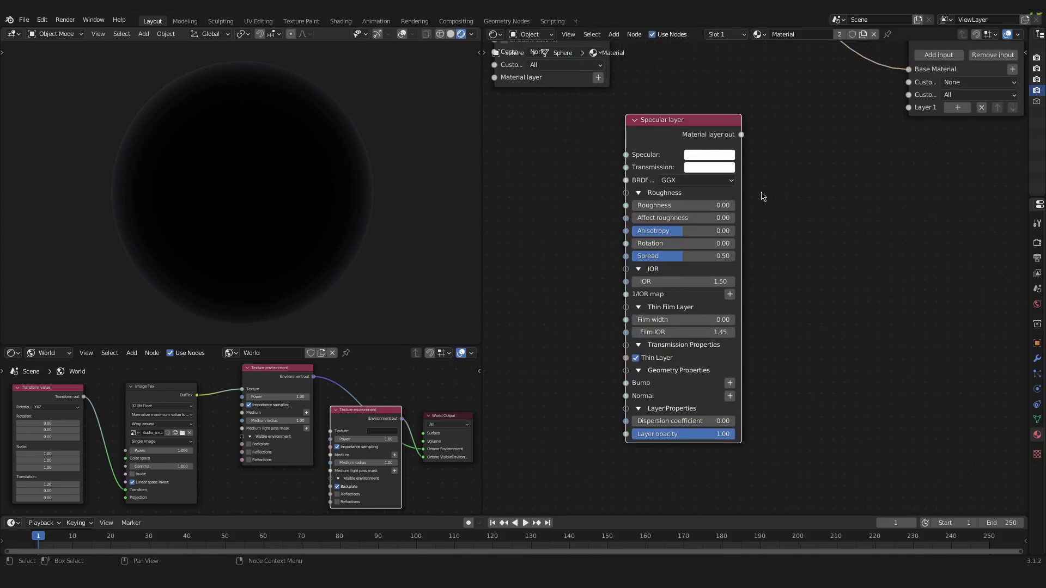
drag(740, 135, 908, 107)
middle_drag(904, 113, 867, 187)
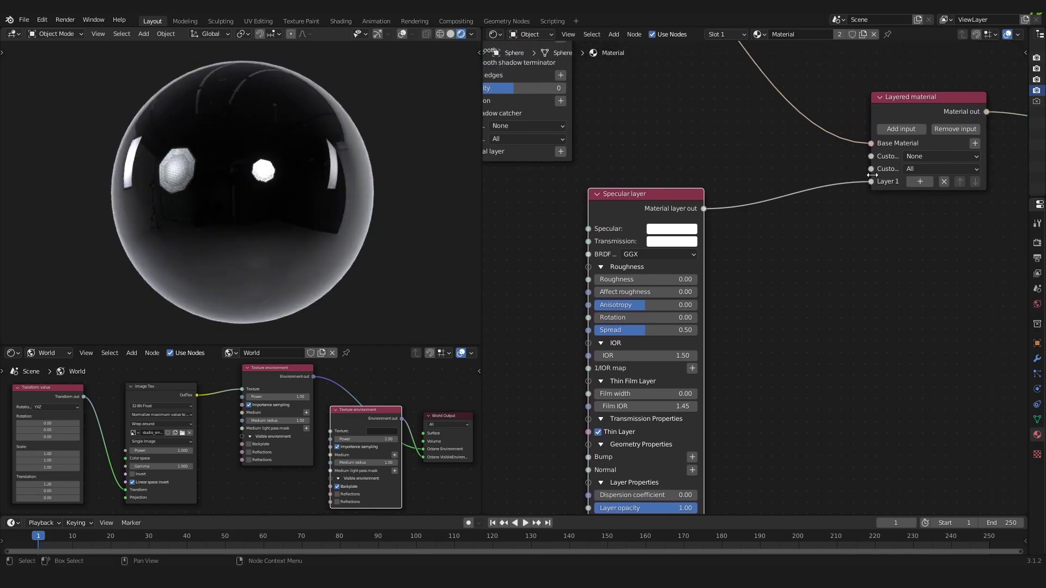
key(KP_Decimal)
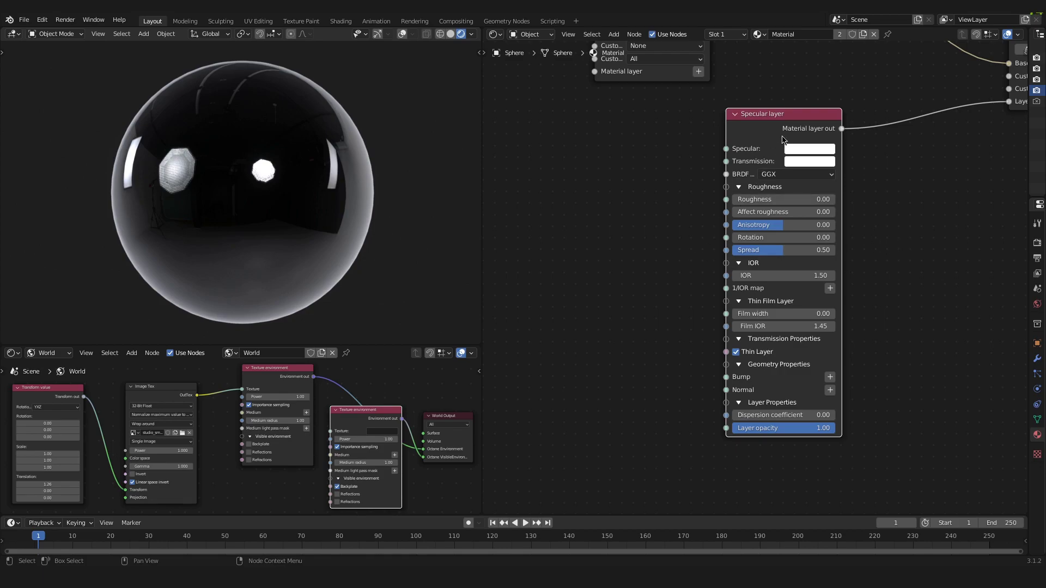
Step: Make the Specular layer's colour black
drag(788, 128, 642, 128)
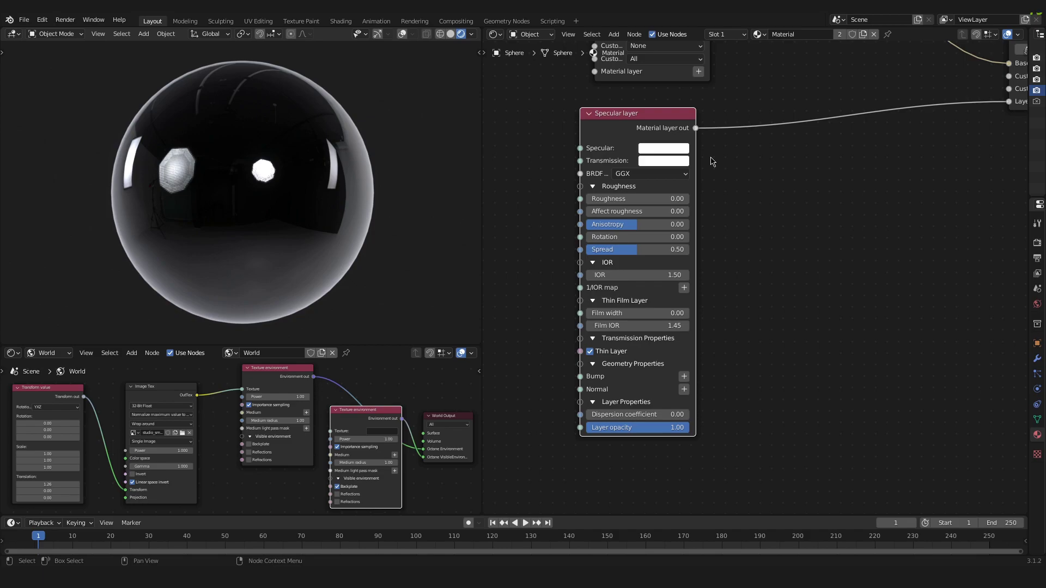
click(663, 149)
drag(736, 200, 736, 246)
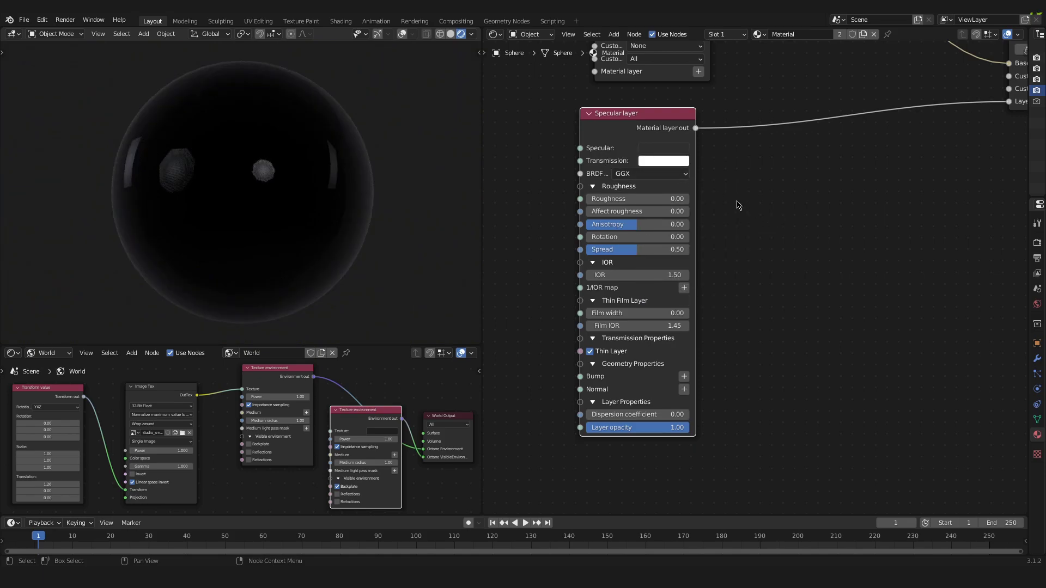
Step: Set the Specular layer roughness to 0.11 and IOR to 8
click(683, 200)
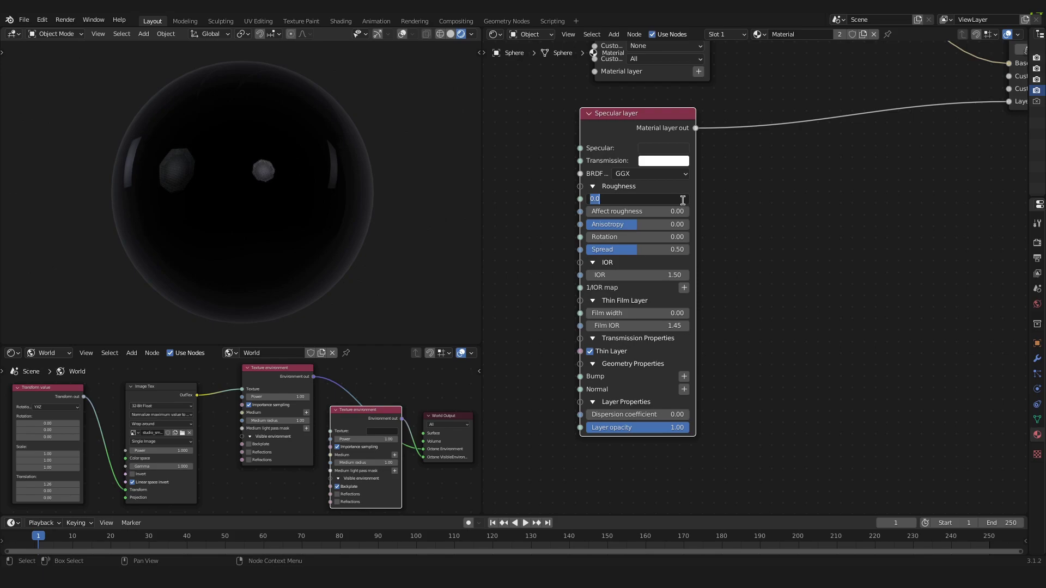
text(0)
key(Return)
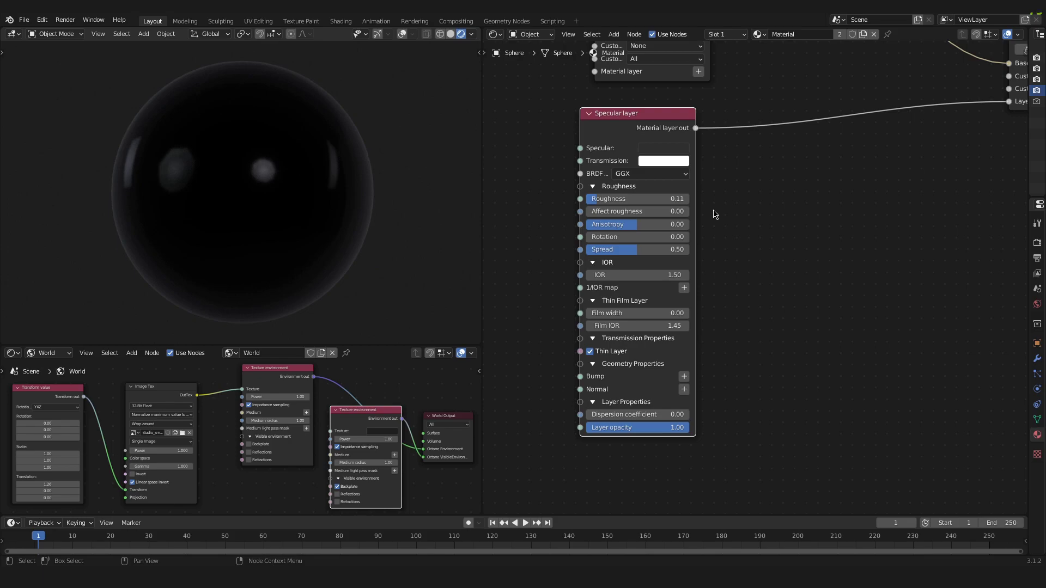
shift+scroll(715, 214, down, 3)
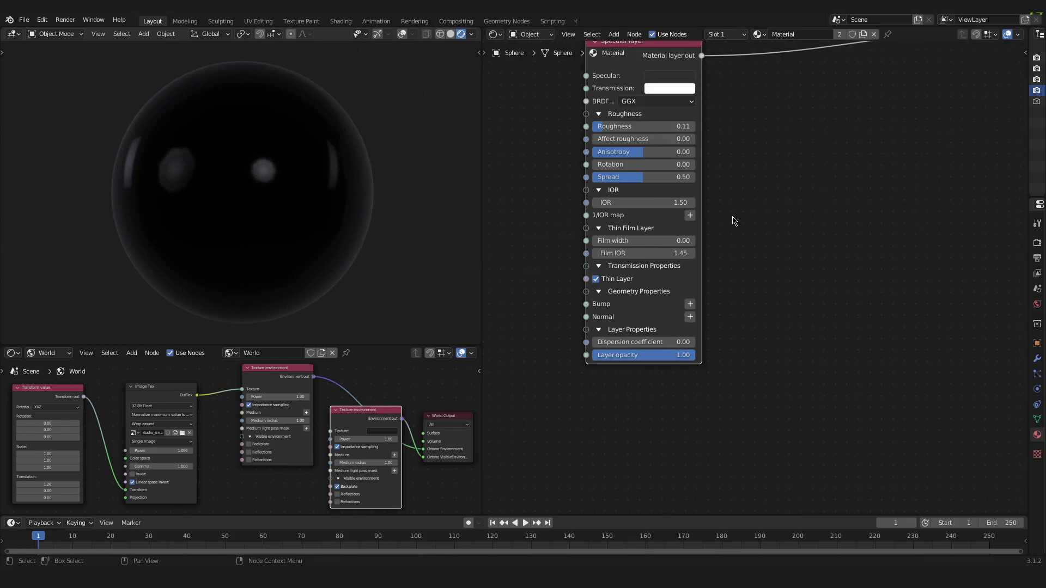
click(672, 202)
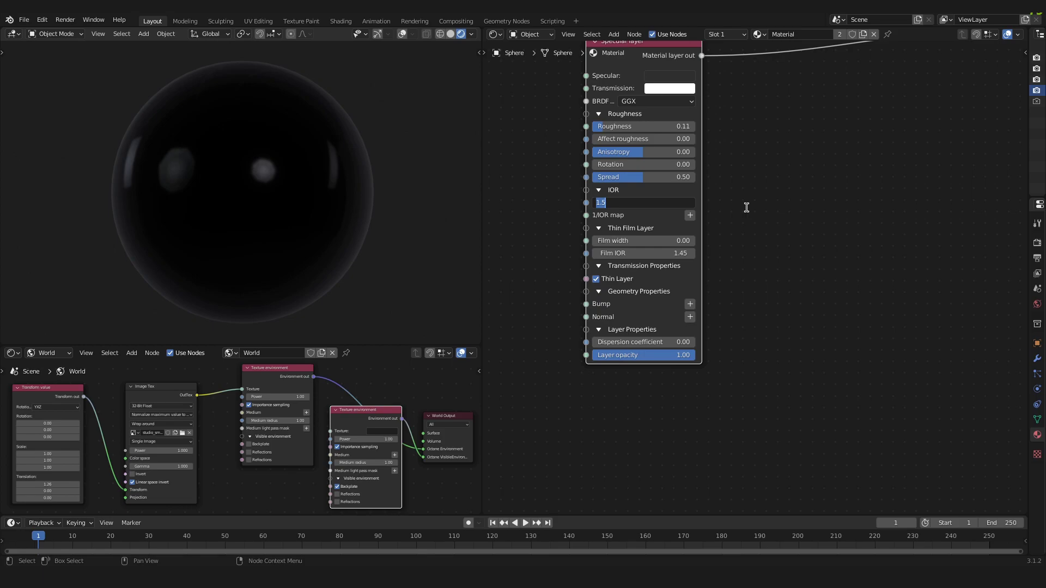
text(8)
key(Return)
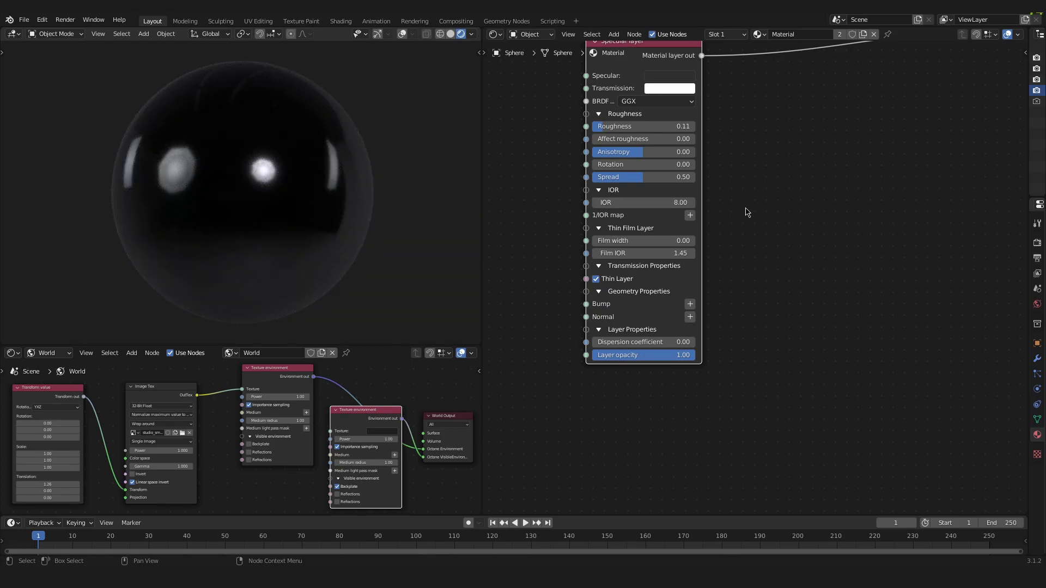
Step: Add an empty Layer 2 input below Layer 1 on the Layered material node
scroll(746, 212, down, 3)
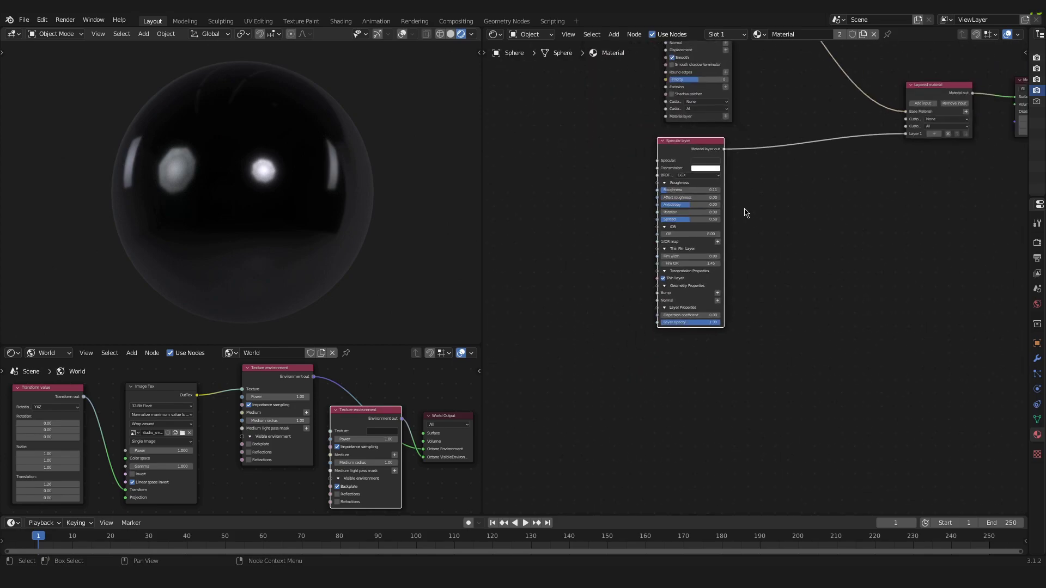
middle_drag(817, 211, 603, 283)
scroll(604, 283, up, 2)
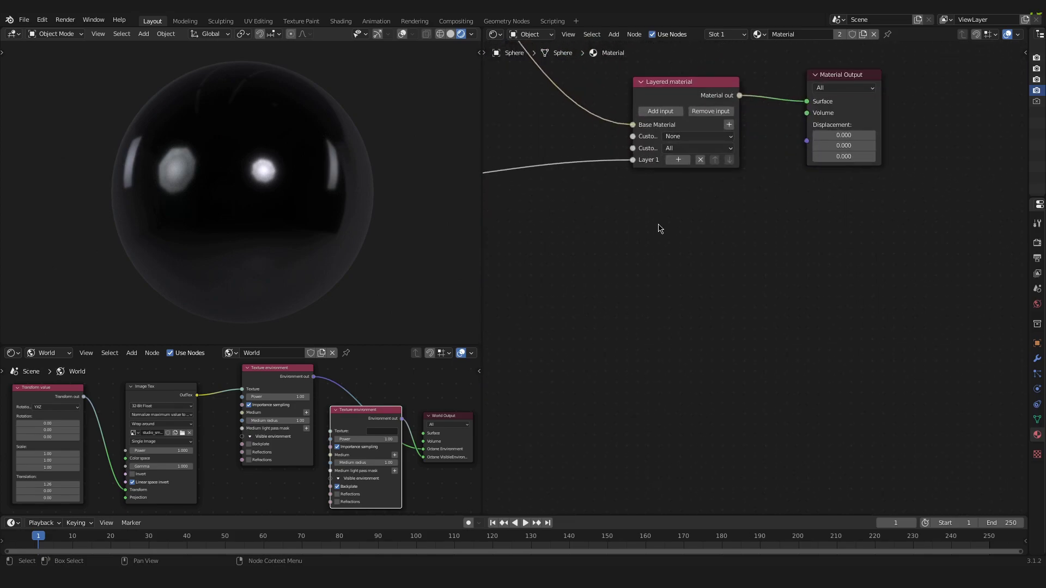
scroll(674, 105, up, 1)
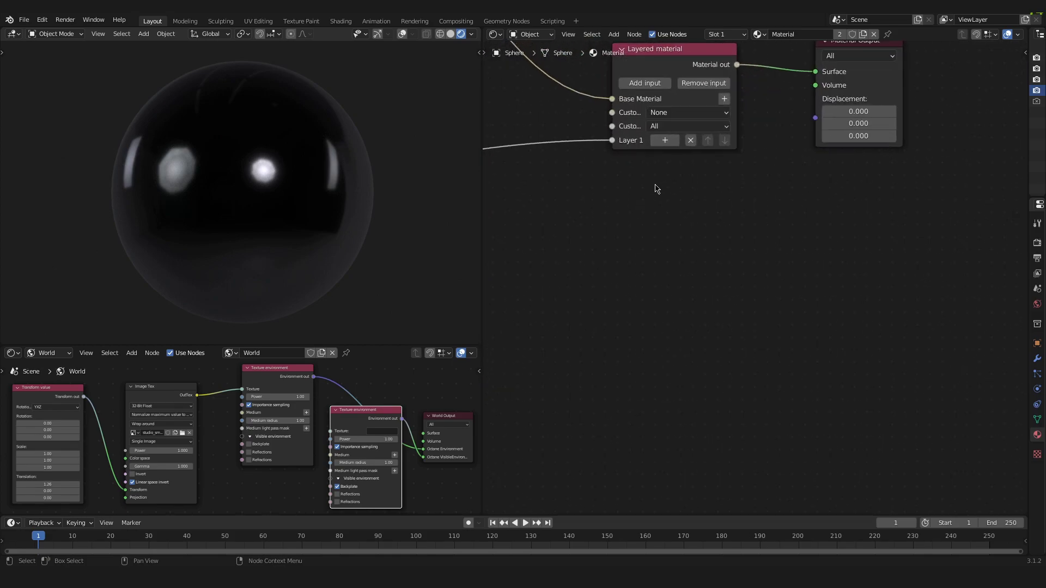
middle_drag(674, 105, 739, 252)
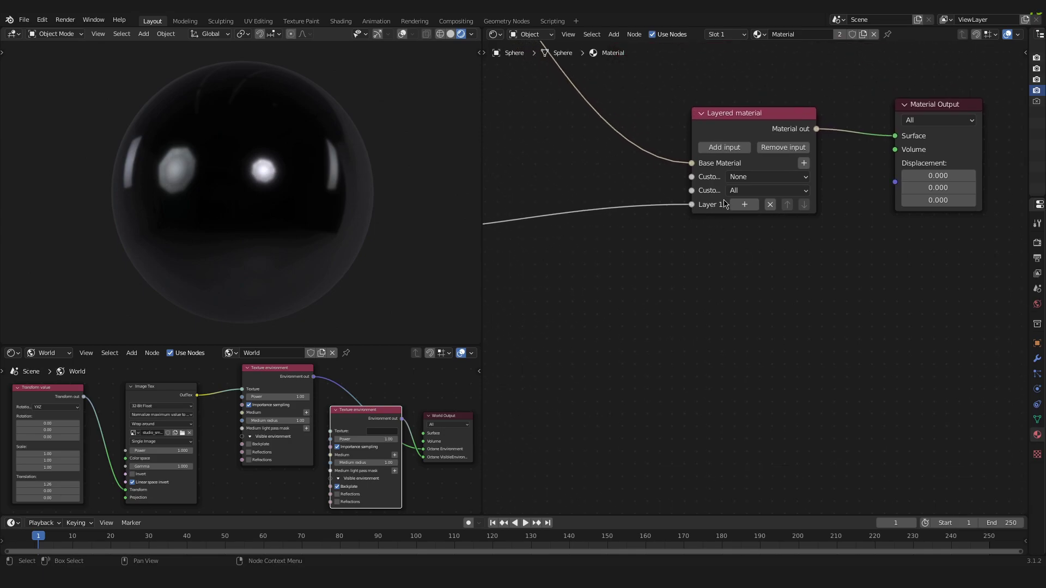
click(723, 154)
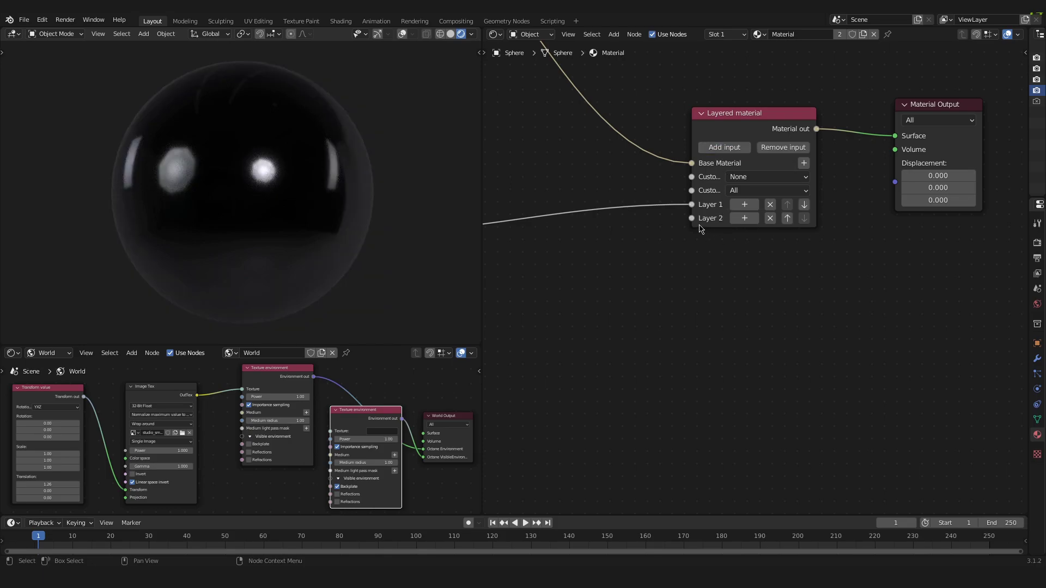
middle_drag(651, 259, 637, 144)
middle_drag(705, 139, 706, 162)
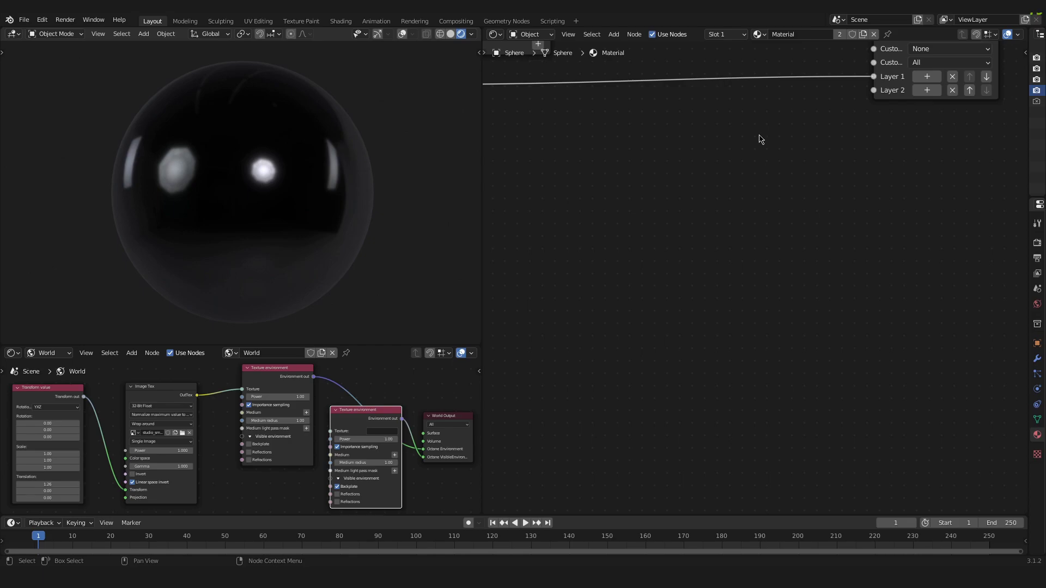
Step: Add a Metallic layer node, found by searching 'matl', to feed the Layered material's Layer 2
key(shift+a)
click(732, 183)
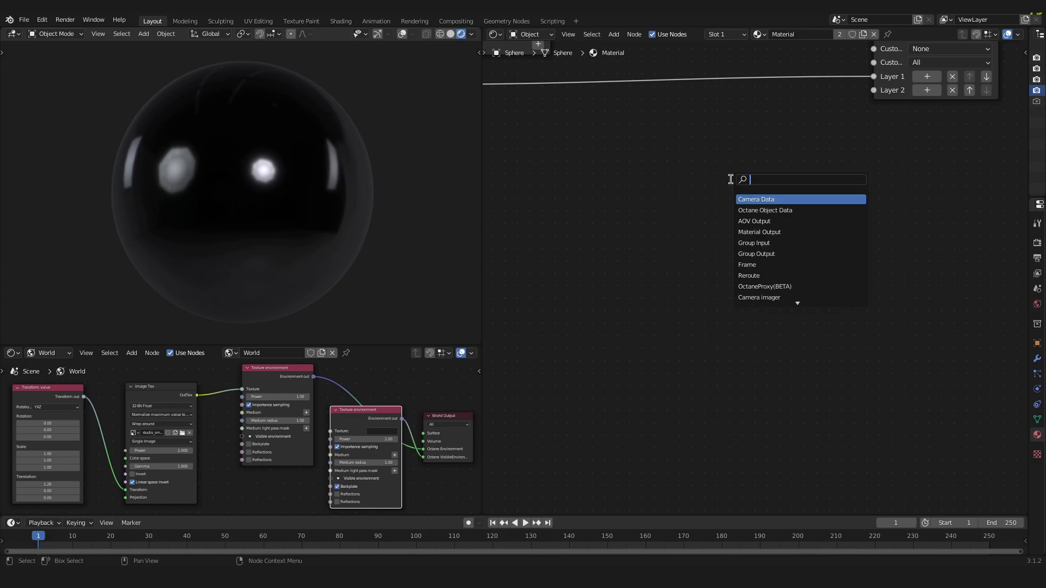
text(mat)
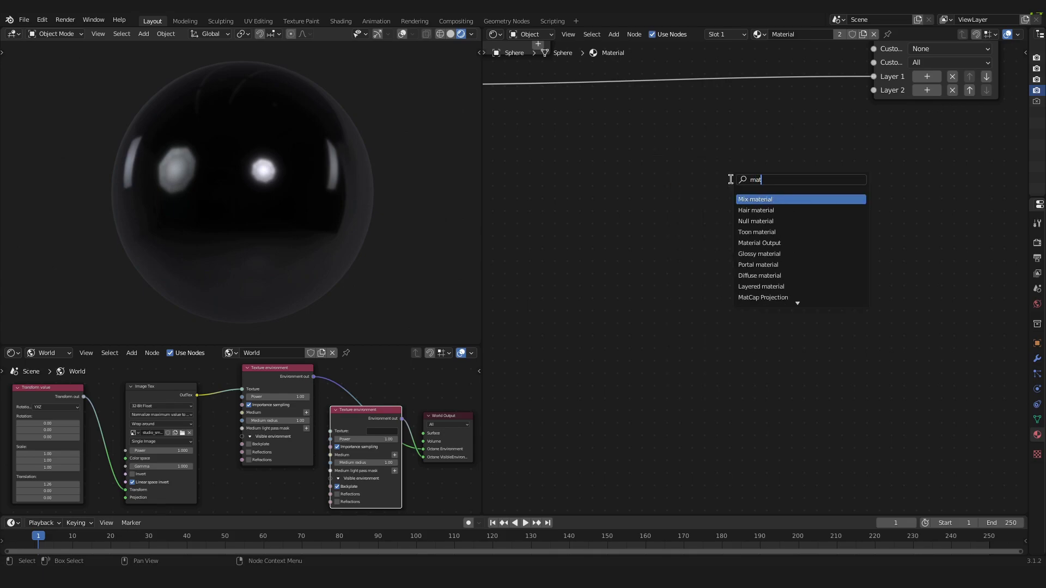
text(l)
key(Return)
click(716, 152)
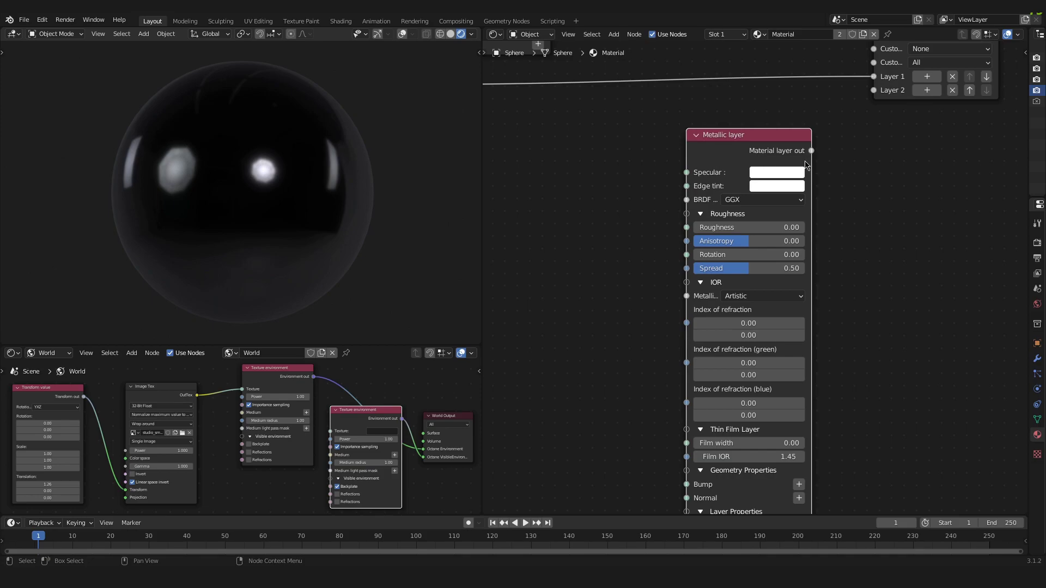
drag(782, 154, 874, 92)
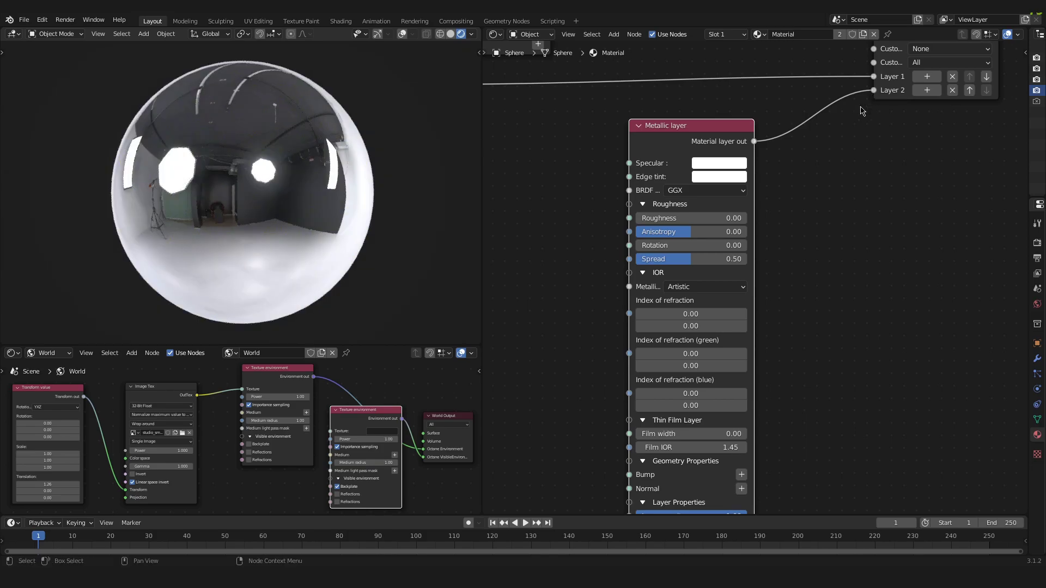
middle_drag(763, 241, 815, 156)
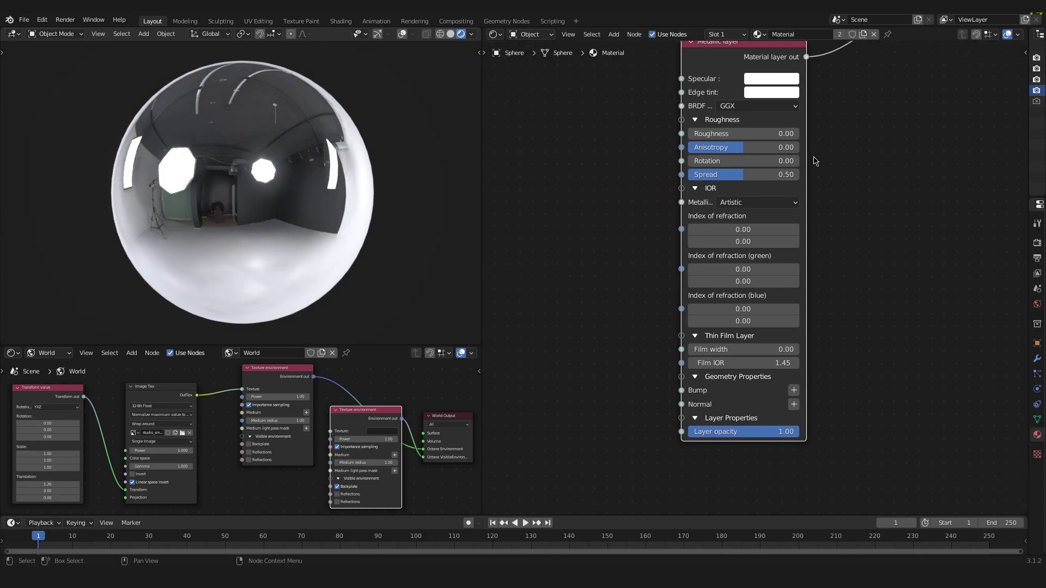
middle_drag(814, 157, 819, 182)
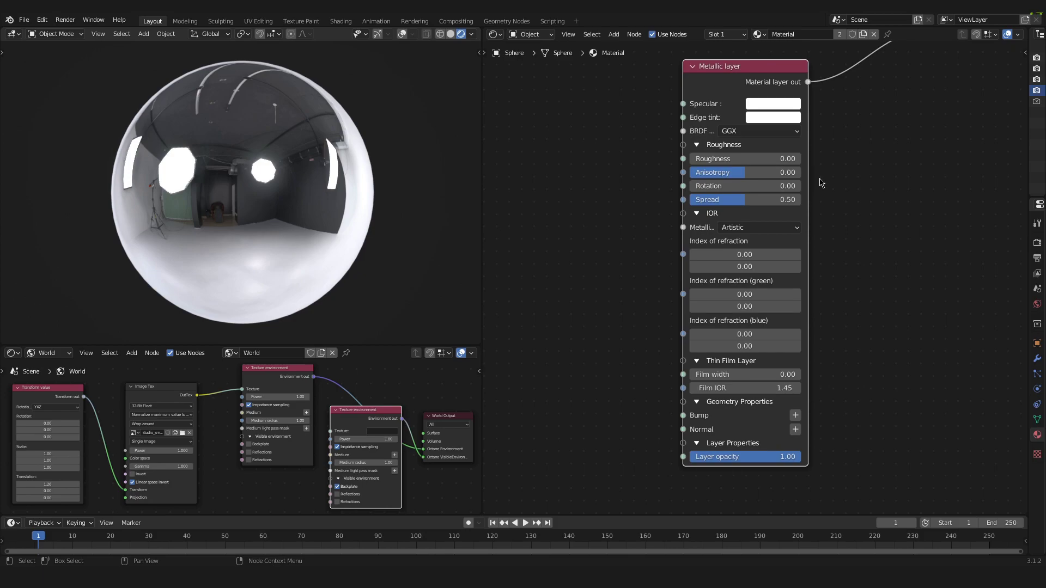
Step: Set the Metallic layer node's Roughness to 0.24
click(786, 159)
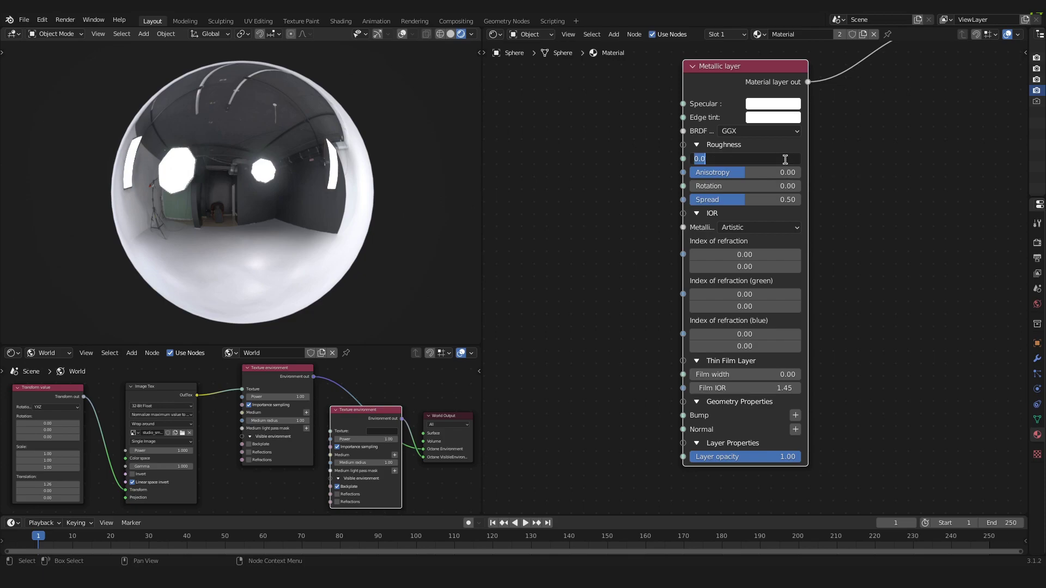
text(0)
key(Return)
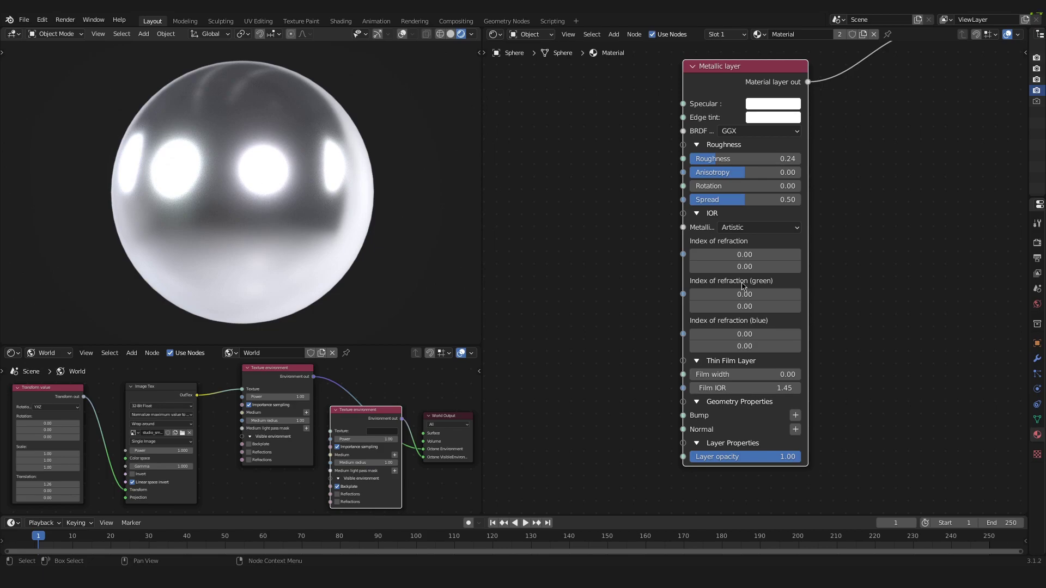
middle_drag(621, 328, 689, 201)
scroll(805, 172, down, 3)
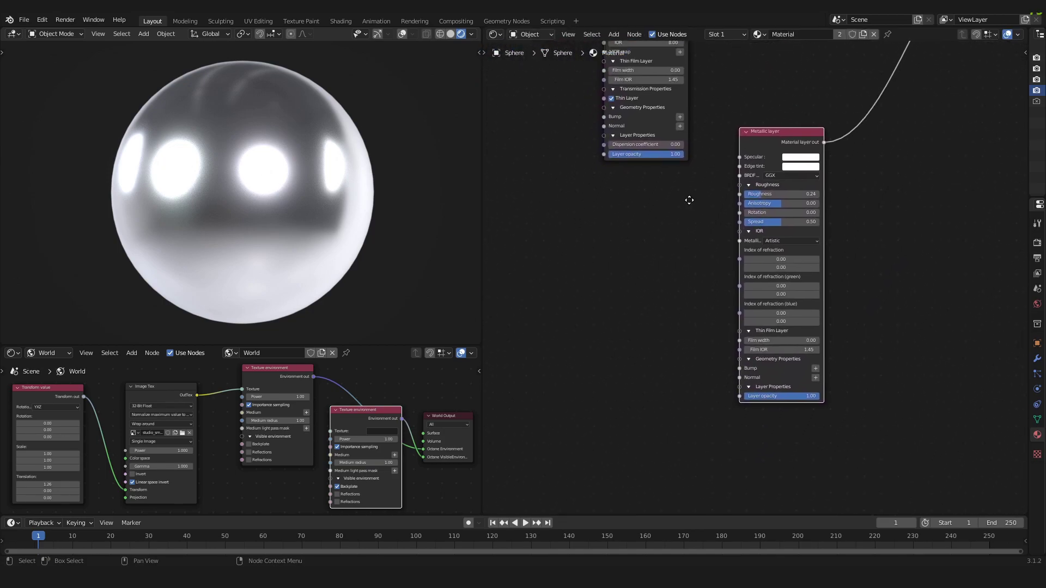
Step: Add a Flakes texture, found by searching 'fla', and connect it to the Metallic layer's Normal input
scroll(649, 262, up, 3)
scroll(639, 332, up, 1)
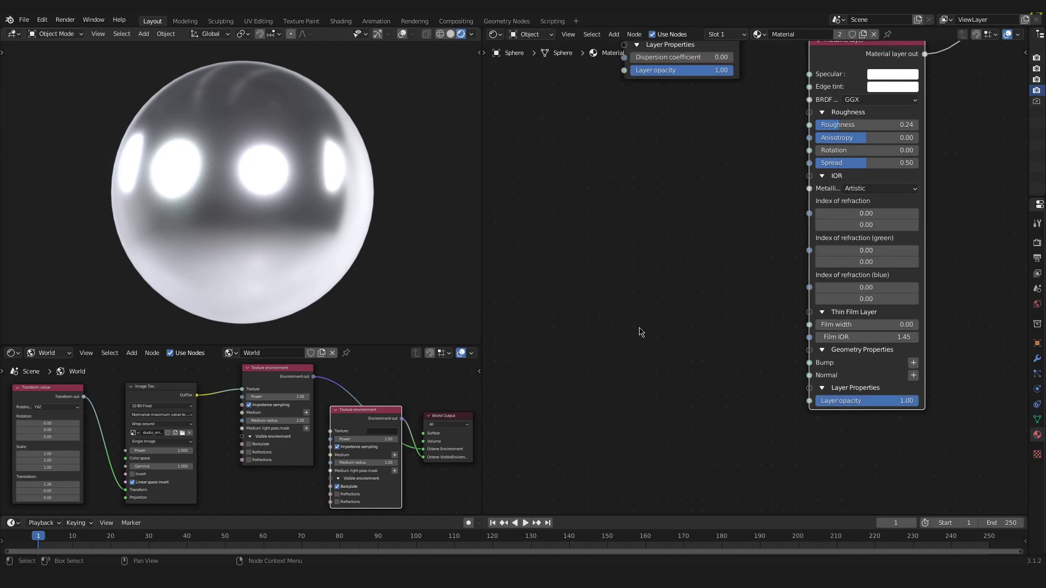
key(shift+a)
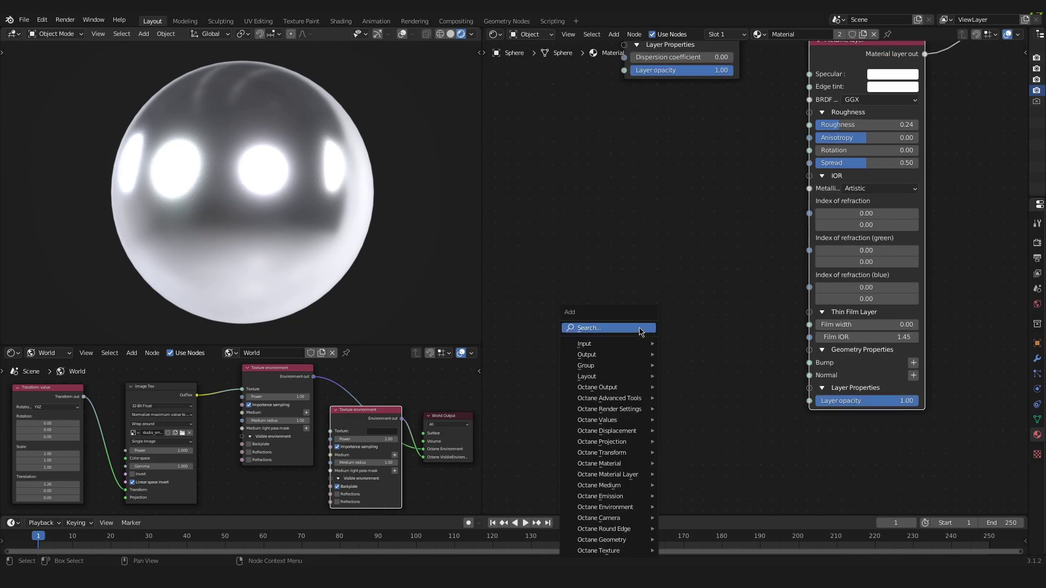
click(640, 328)
text(fla)
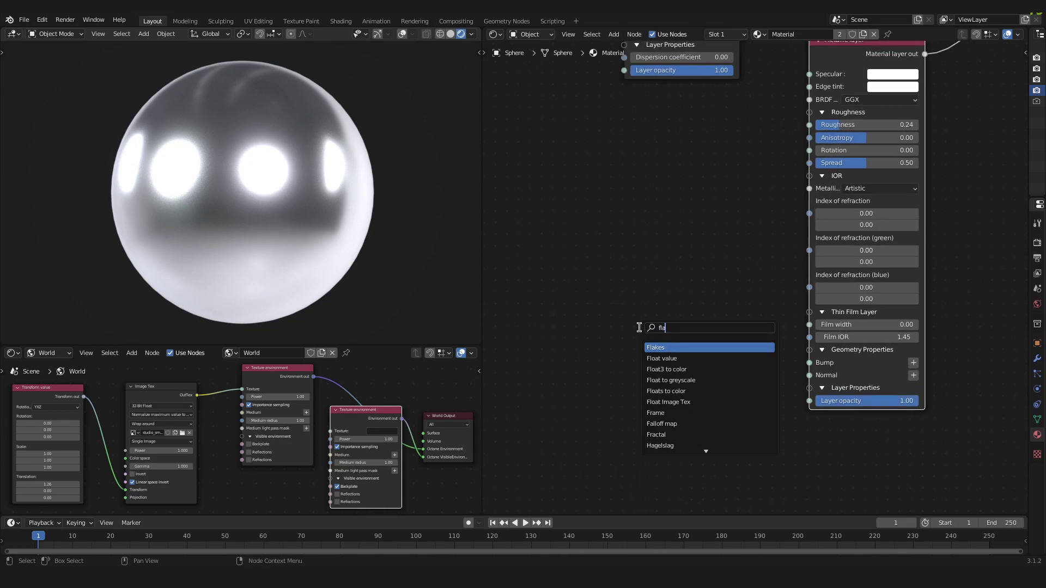
click(675, 347)
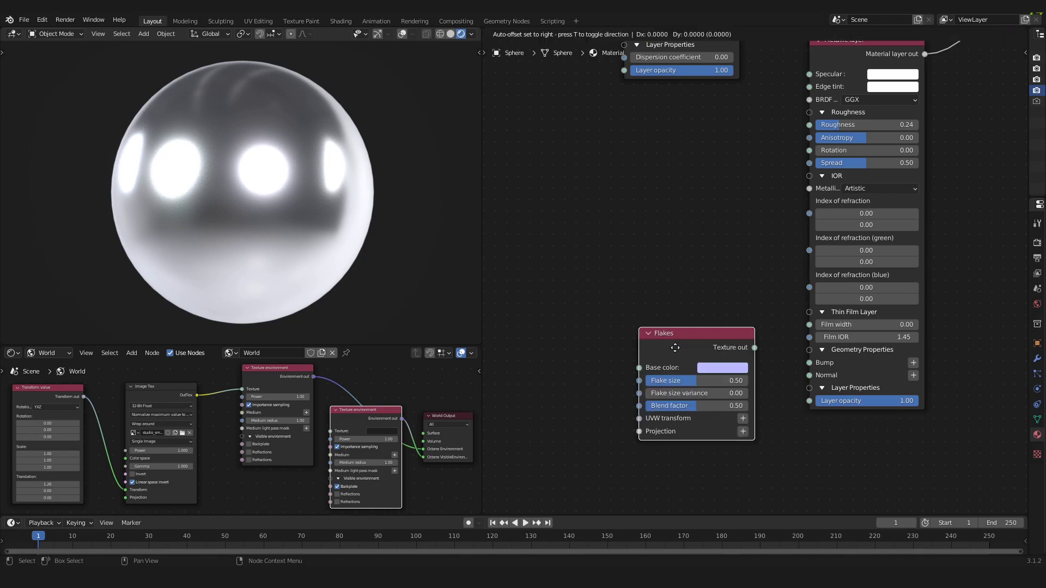
click(733, 309)
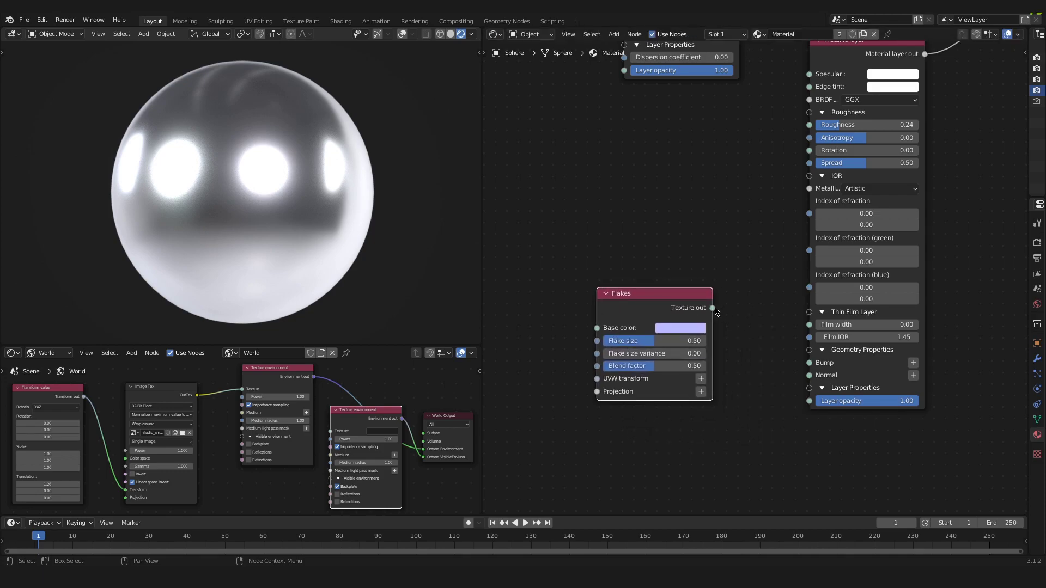
drag(713, 309, 811, 377)
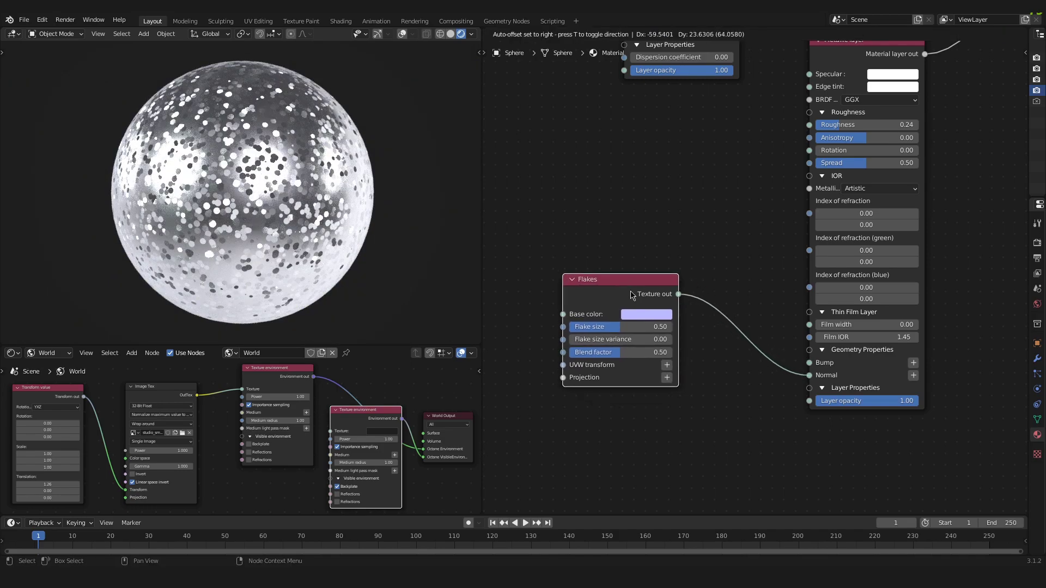
drag(675, 308, 641, 294)
scroll(725, 247, up, 2)
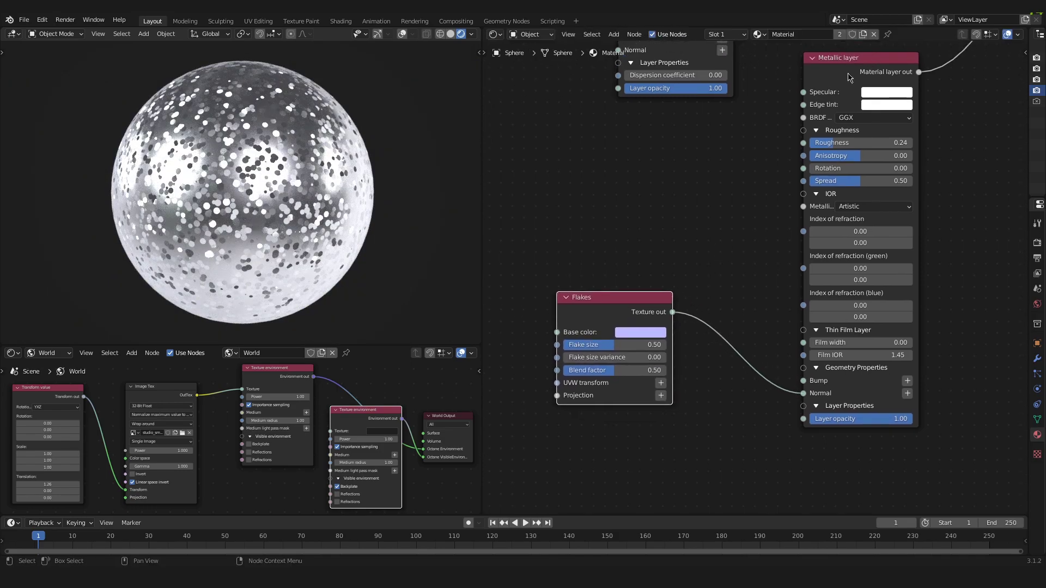
middle_drag(669, 251, 696, 242)
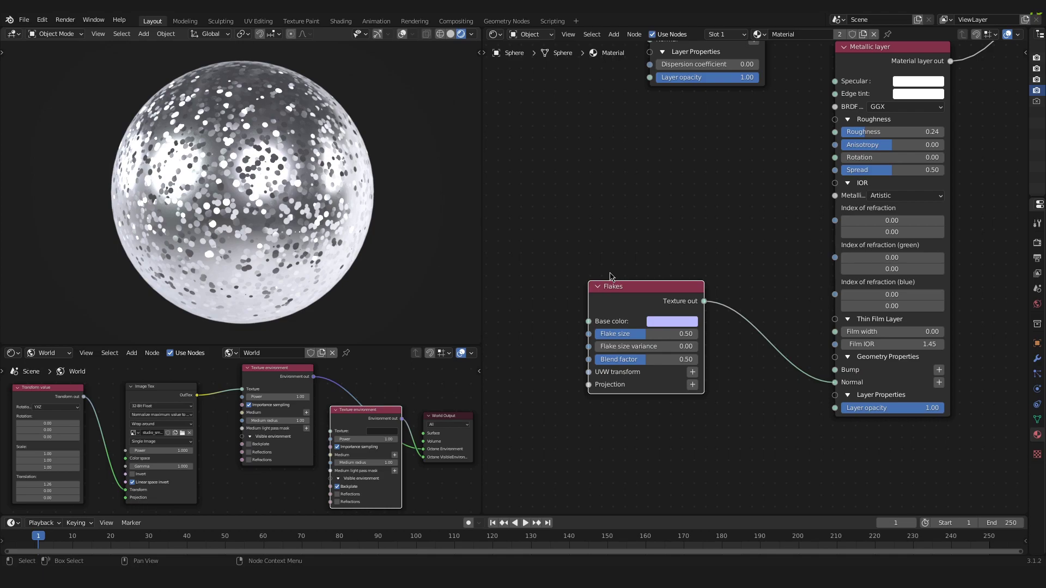
middle_drag(610, 276, 629, 251)
scroll(616, 283, up, 3)
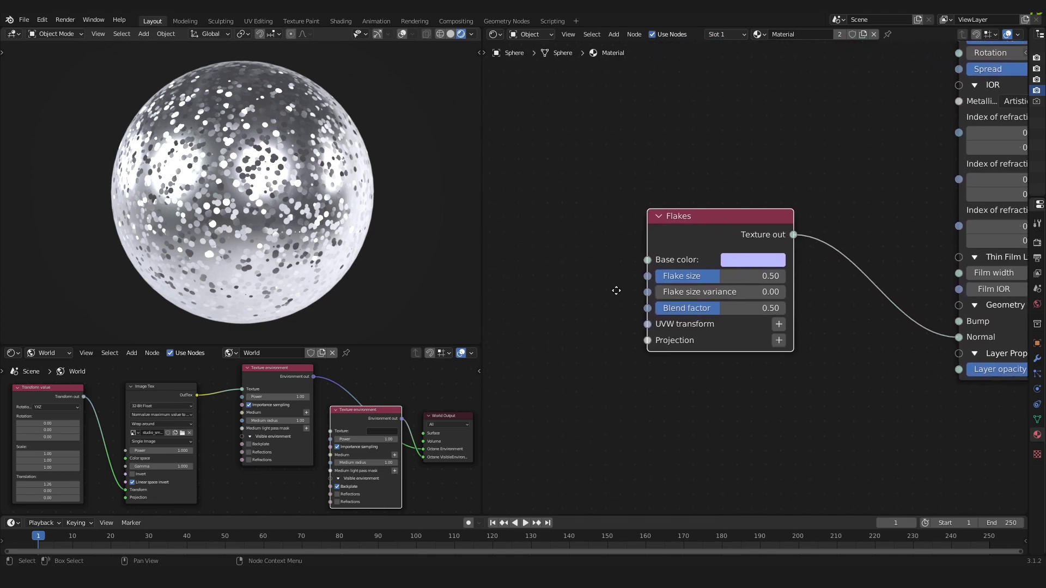
Step: Add an XYZ to UVW Projection node as the Flakes texture's Projection
middle_drag(616, 290, 632, 286)
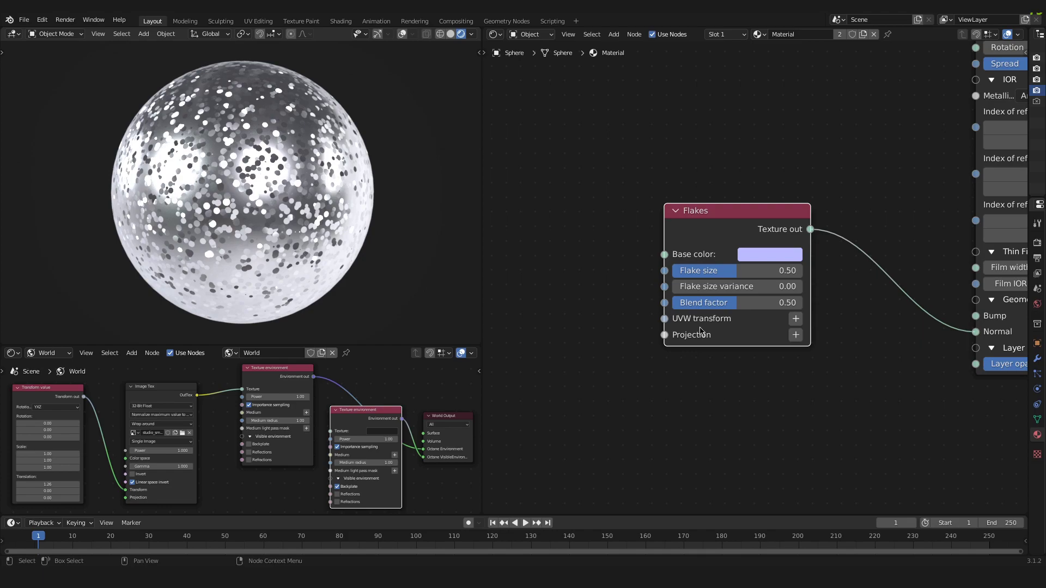
click(796, 335)
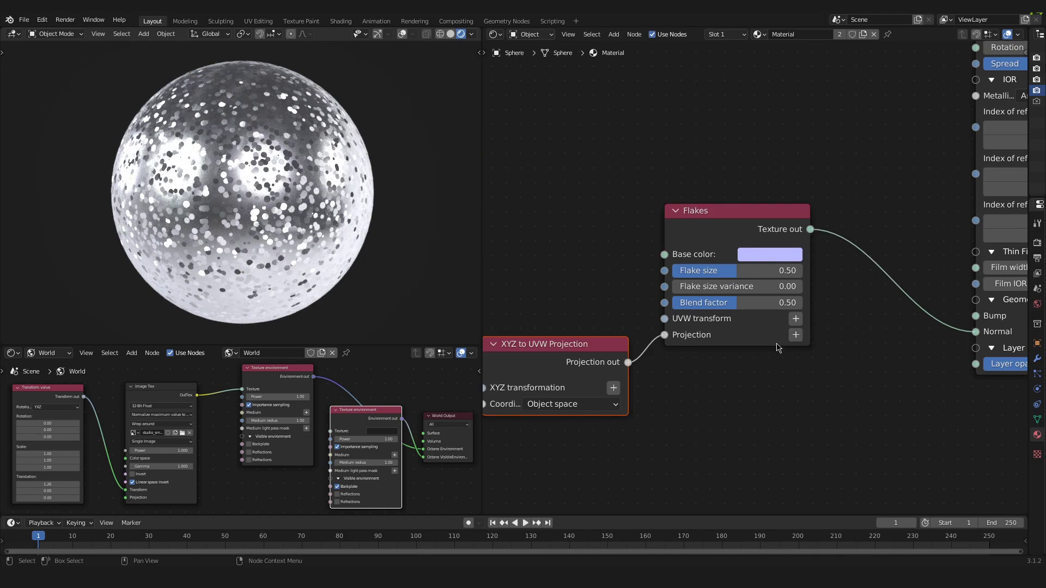
middle_drag(669, 364, 793, 332)
drag(692, 338, 695, 267)
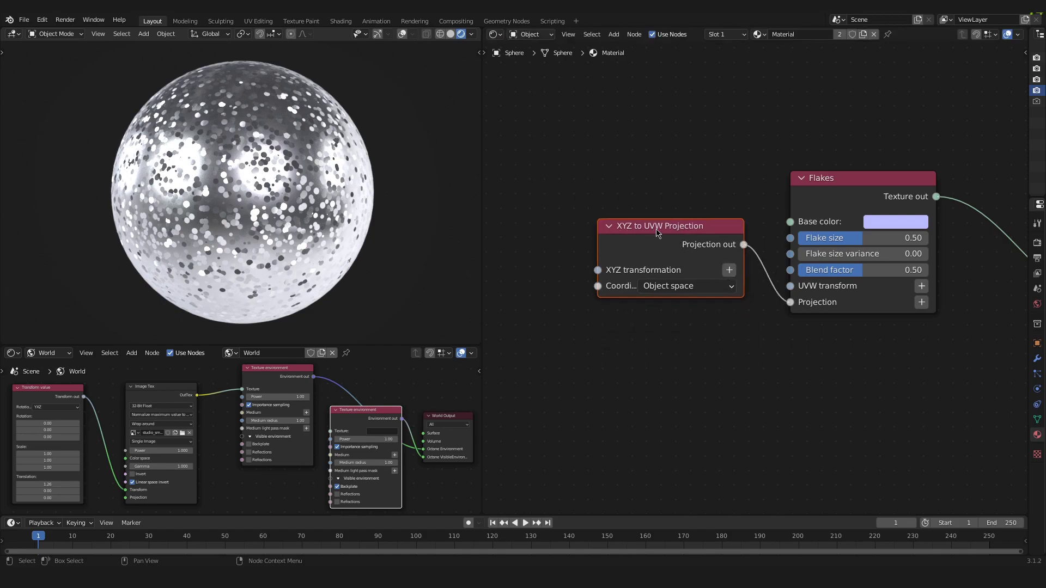
Step: Drive the projection's XYZ transformation with a new Transform value node
click(730, 272)
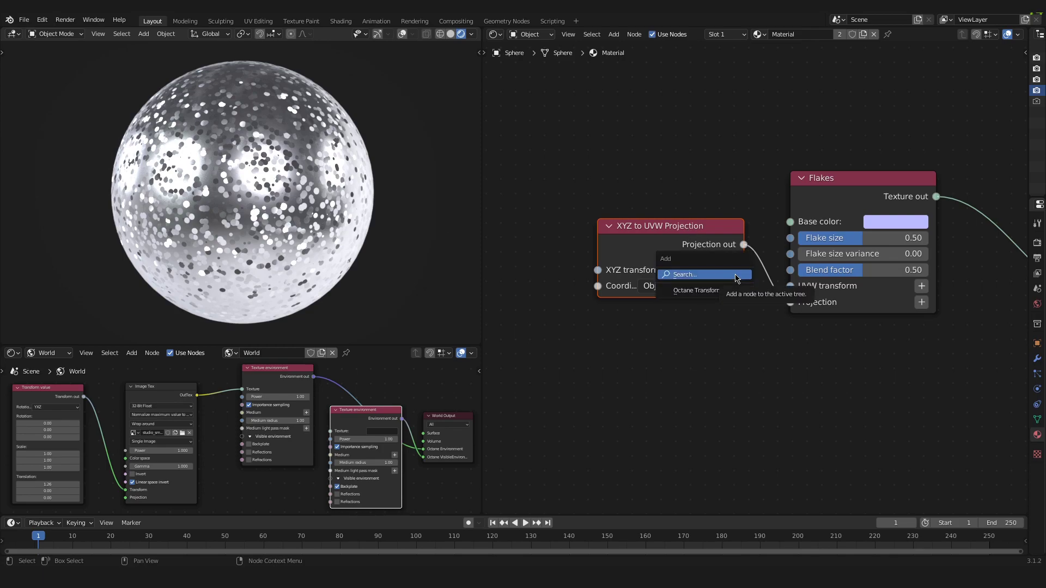
mouse_move(738, 293)
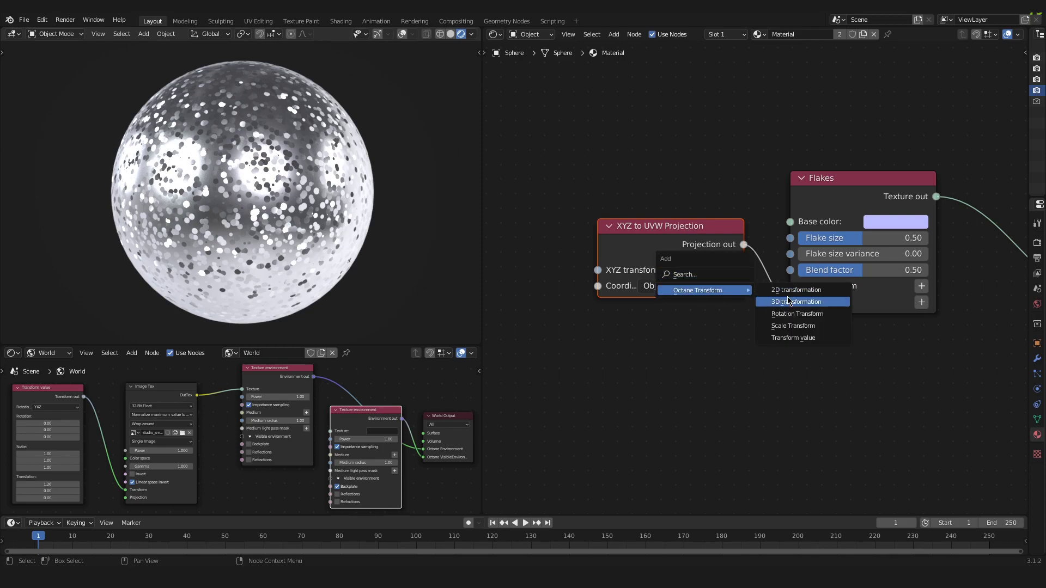
click(805, 338)
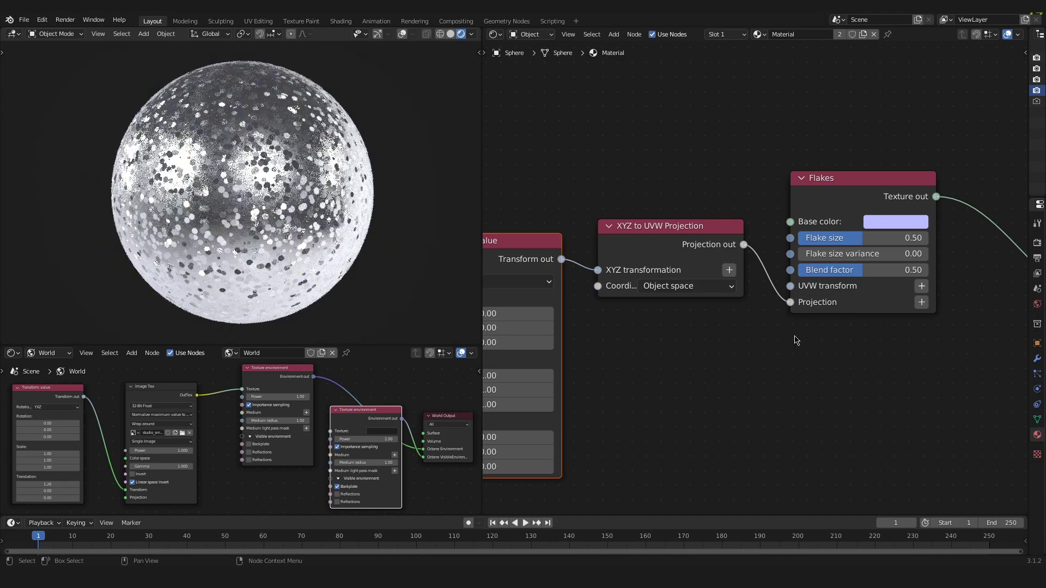
click(588, 87)
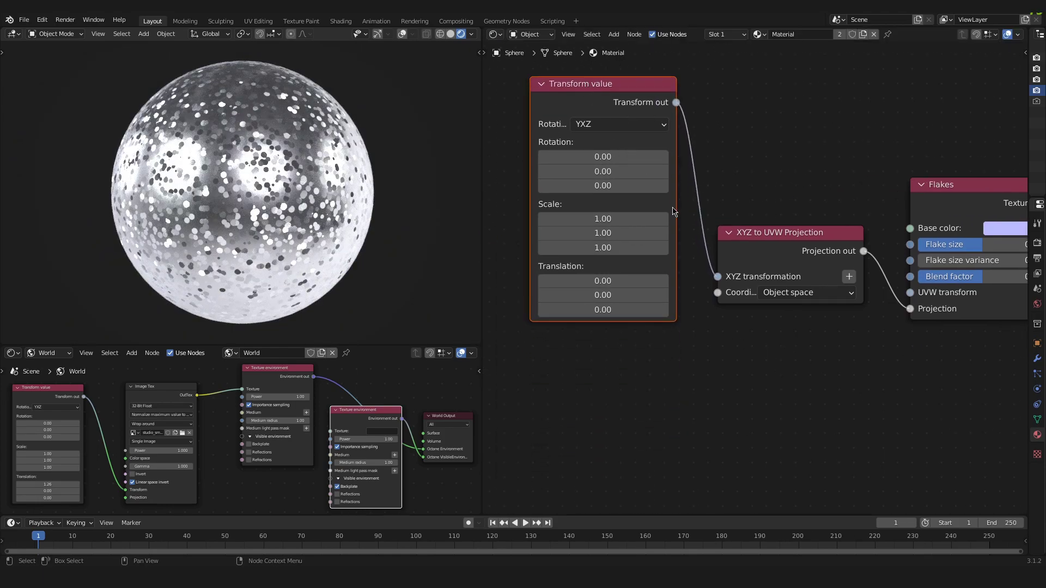
middle_drag(702, 231, 611, 210)
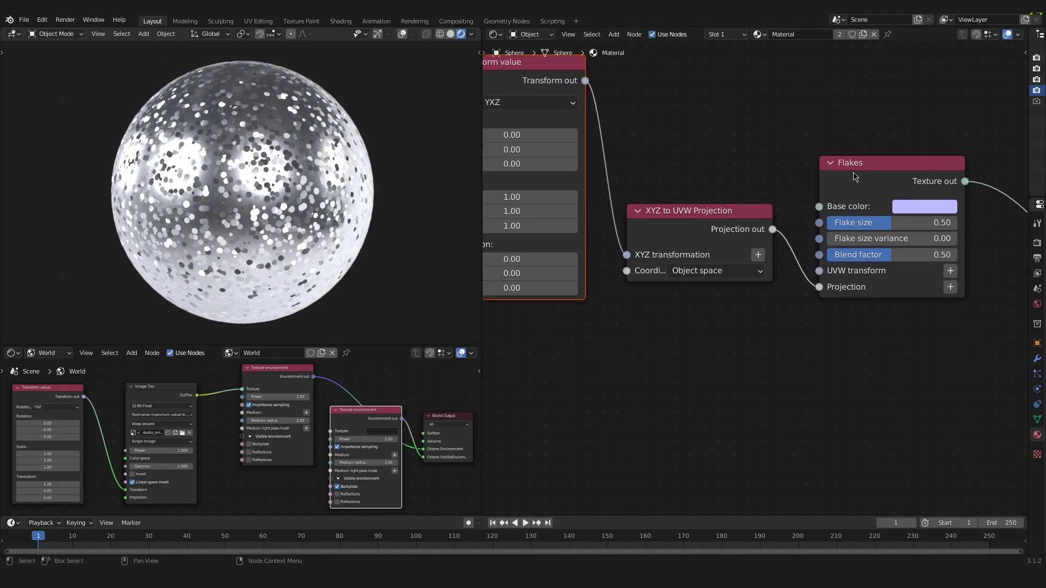
middle_drag(636, 183, 634, 184)
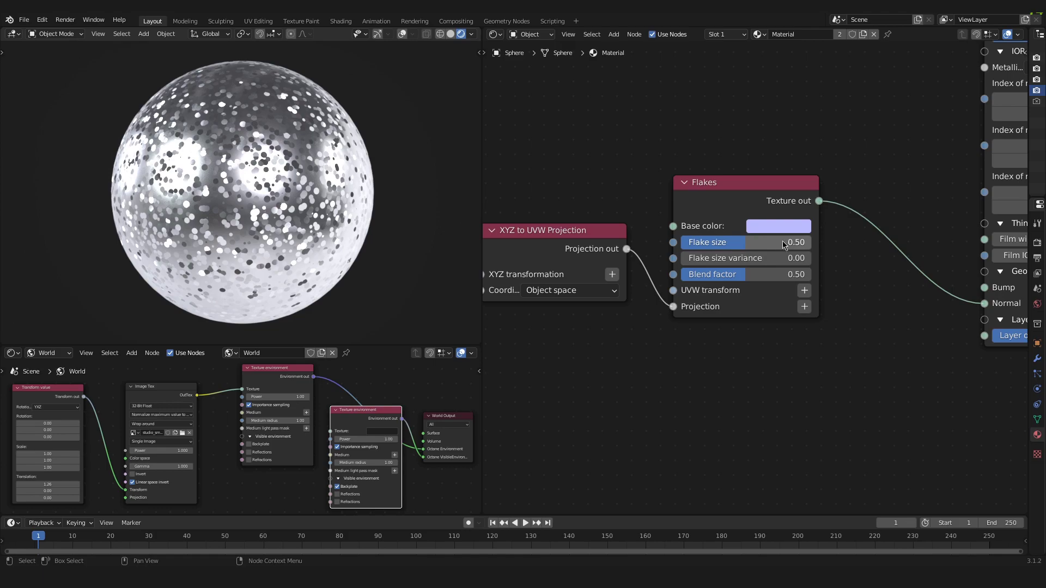
Step: Set the Flakes node's Flake size to 0.44 and Blend factor to 0.85
click(788, 243)
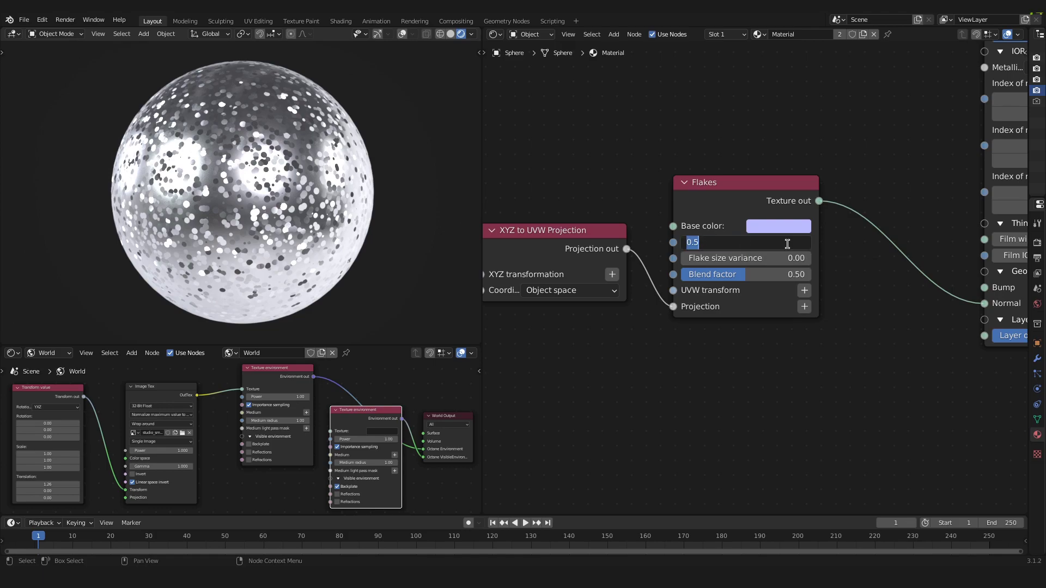
text(0)
key(Return)
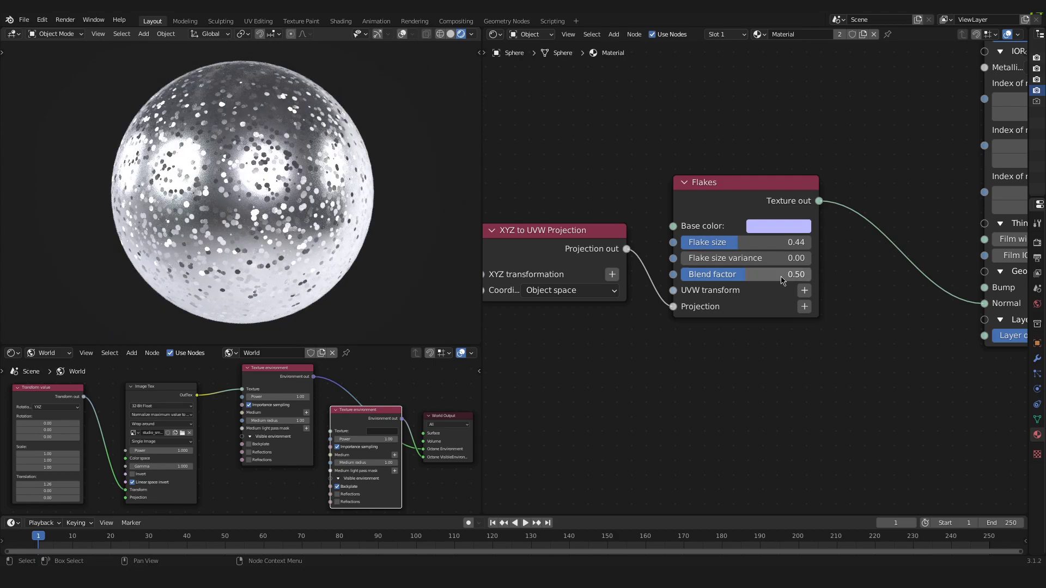
click(750, 276)
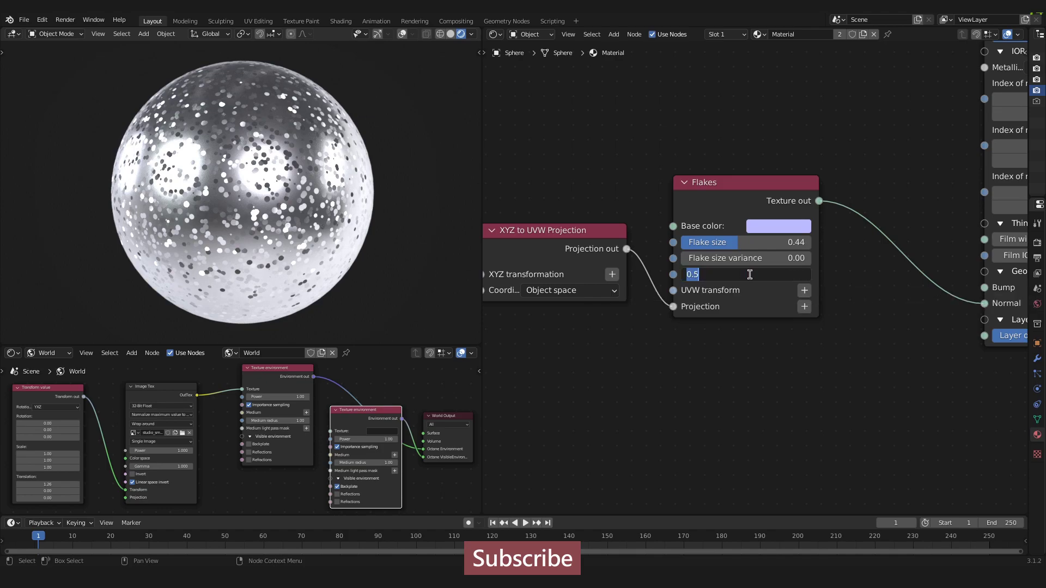
text(0.85)
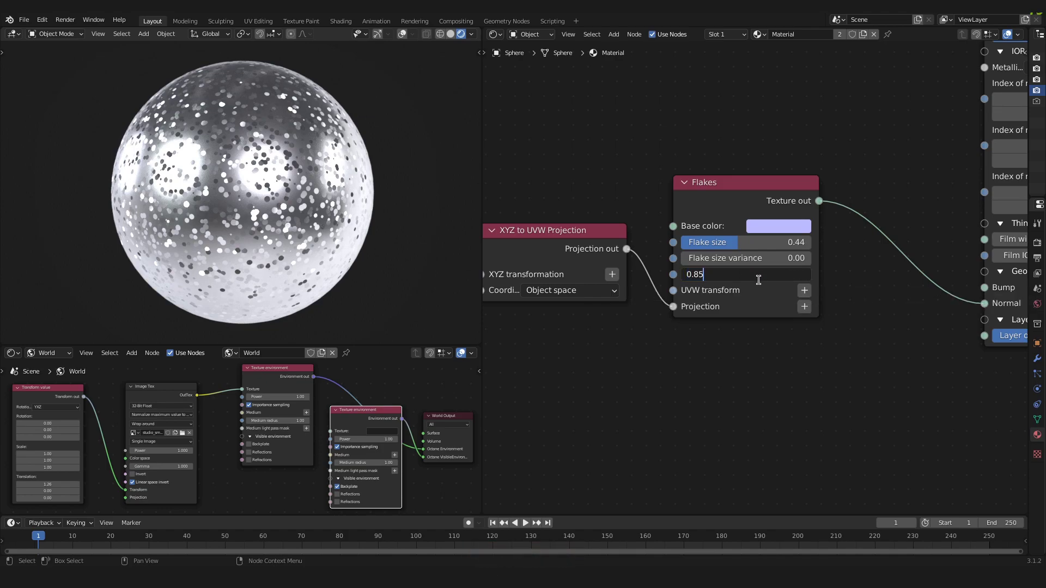
key(Return)
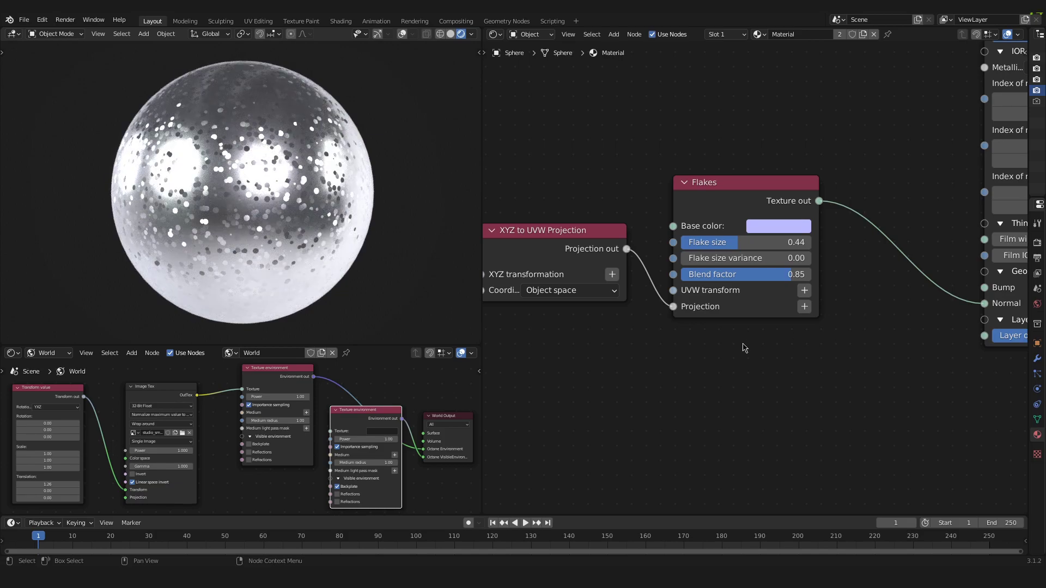
middle_drag(642, 338, 956, 378)
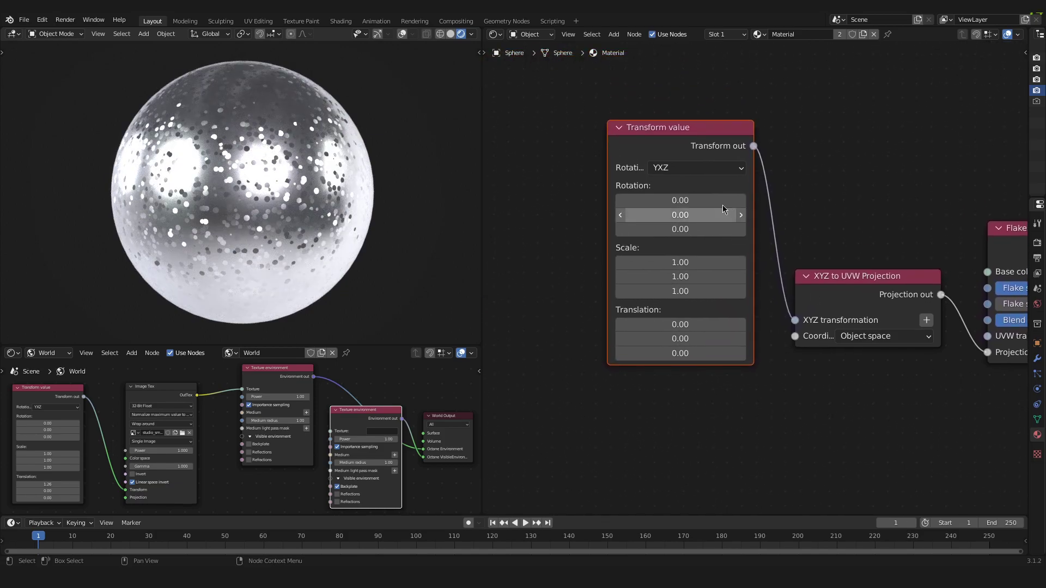
Step: Set the Transform value node's scale to 0.01 on X, Y and Z
click(714, 152)
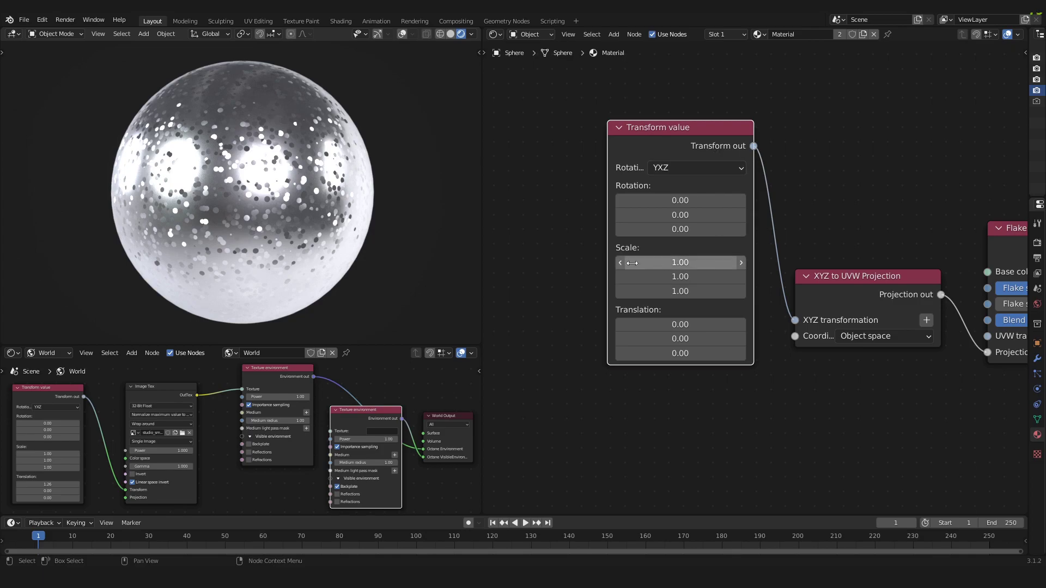
click(678, 262)
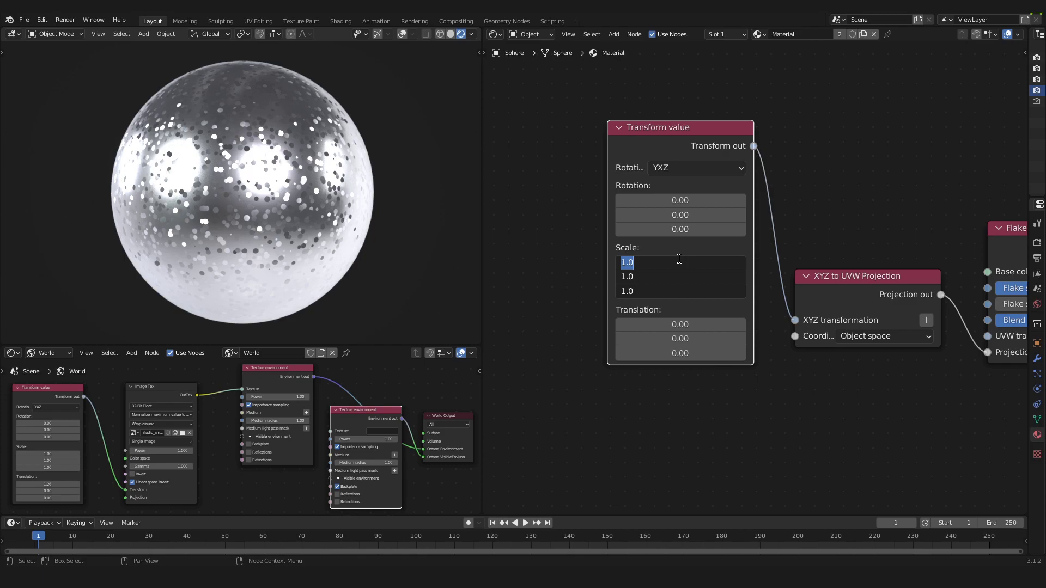
text(0.01)
key(Return)
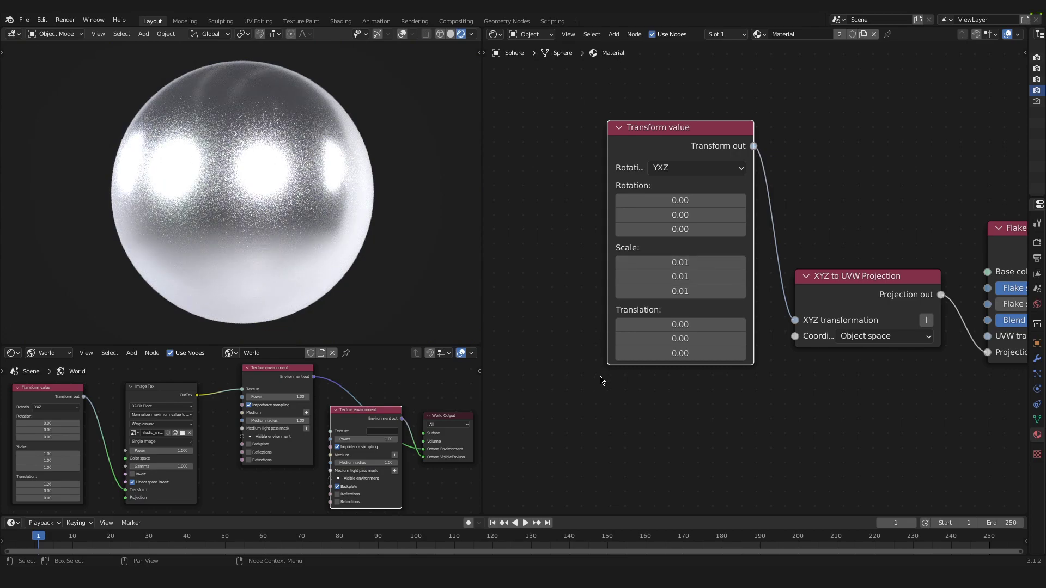
click(596, 382)
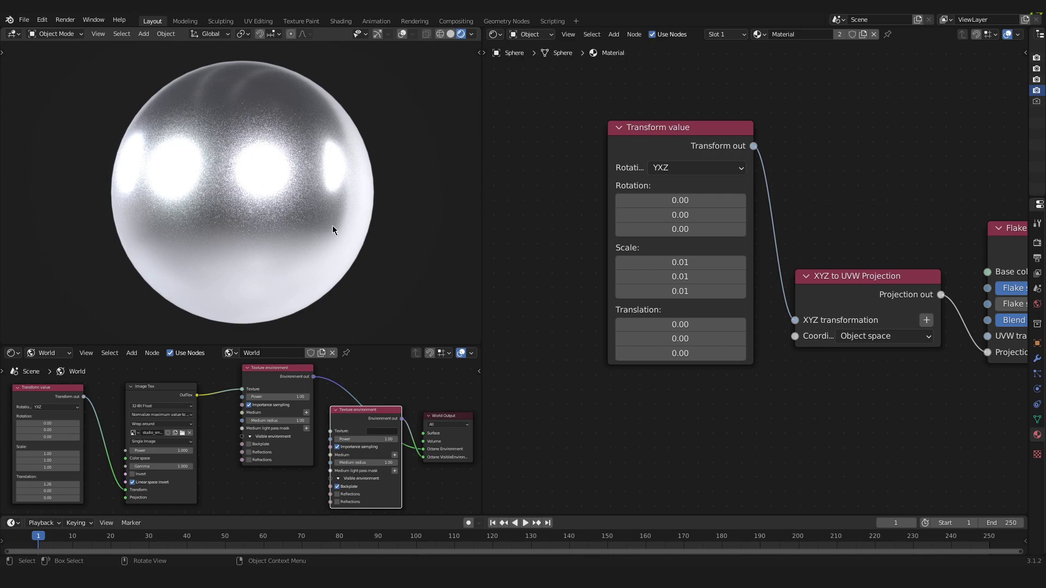
middle_drag(778, 380, 665, 369)
Step: Add an Invert texture (searched 'inv') and link it to the Metallic layer's Layer opacity
middle_drag(776, 354, 670, 343)
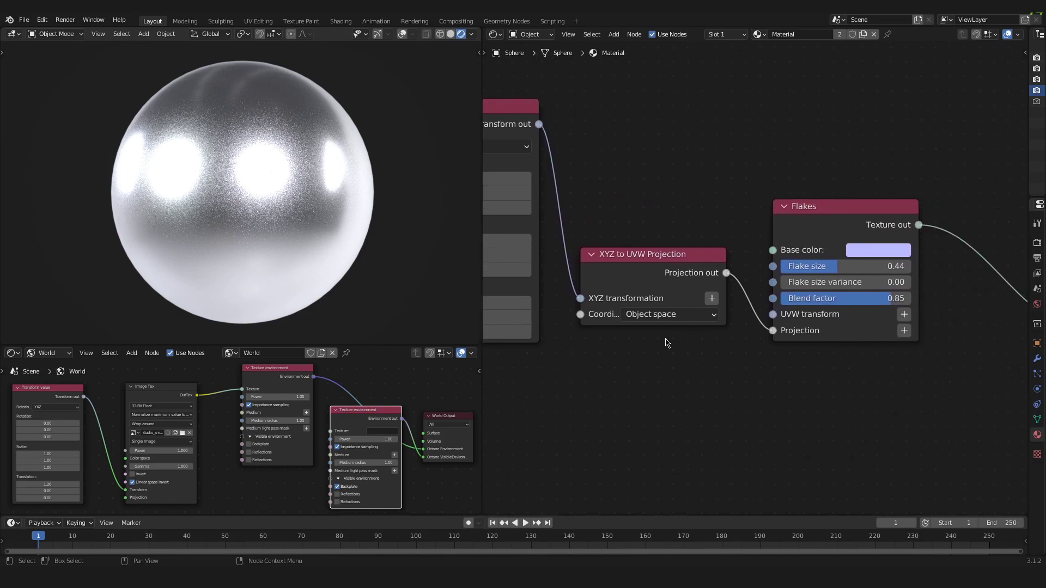
scroll(790, 370, down, 2)
middle_drag(790, 369, 638, 357)
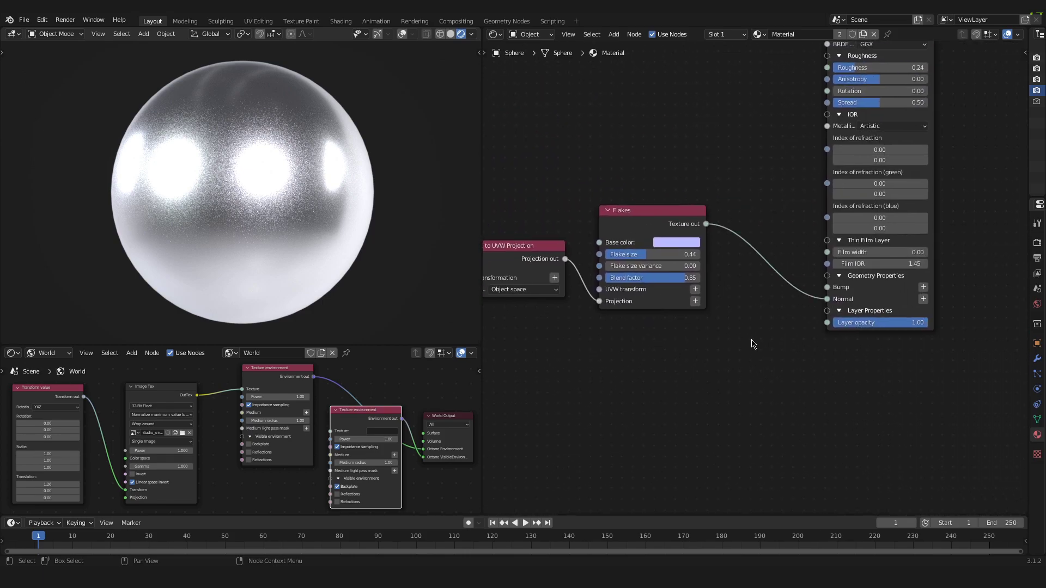
scroll(766, 352, up, 1)
middle_drag(766, 353, 811, 234)
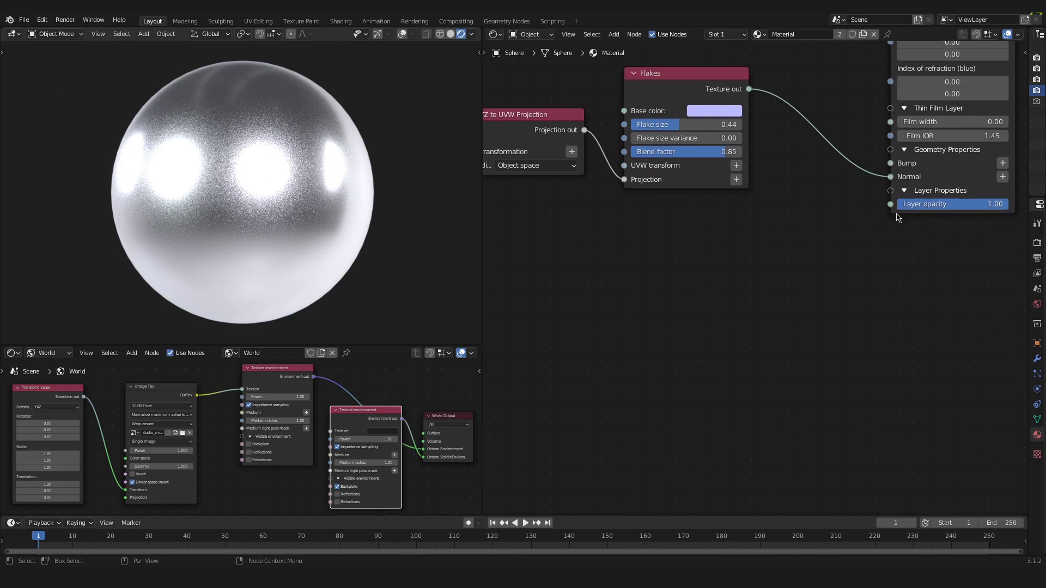
middle_drag(898, 212, 882, 223)
middle_drag(765, 218, 805, 213)
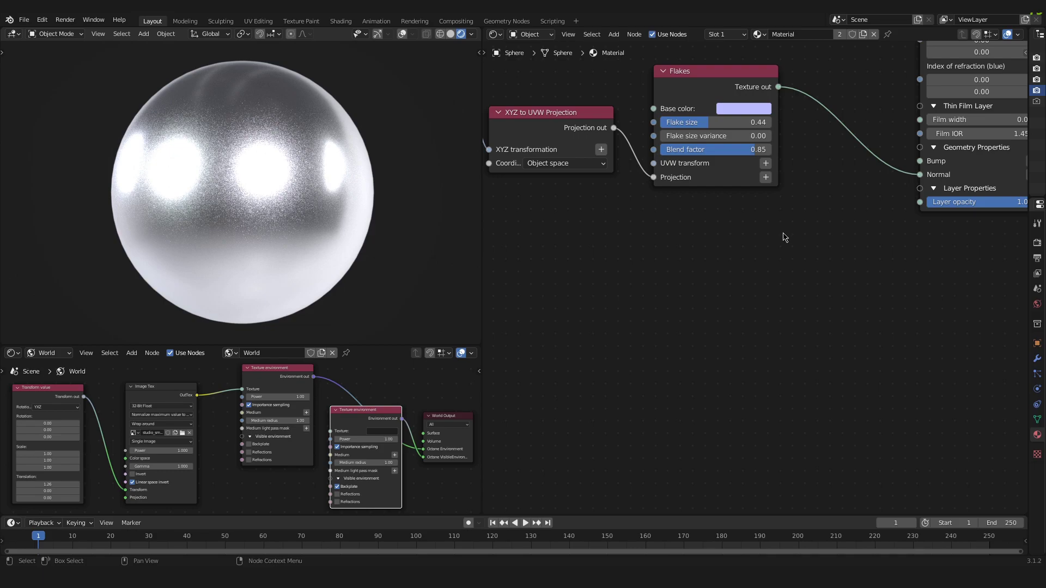
key(shift+a)
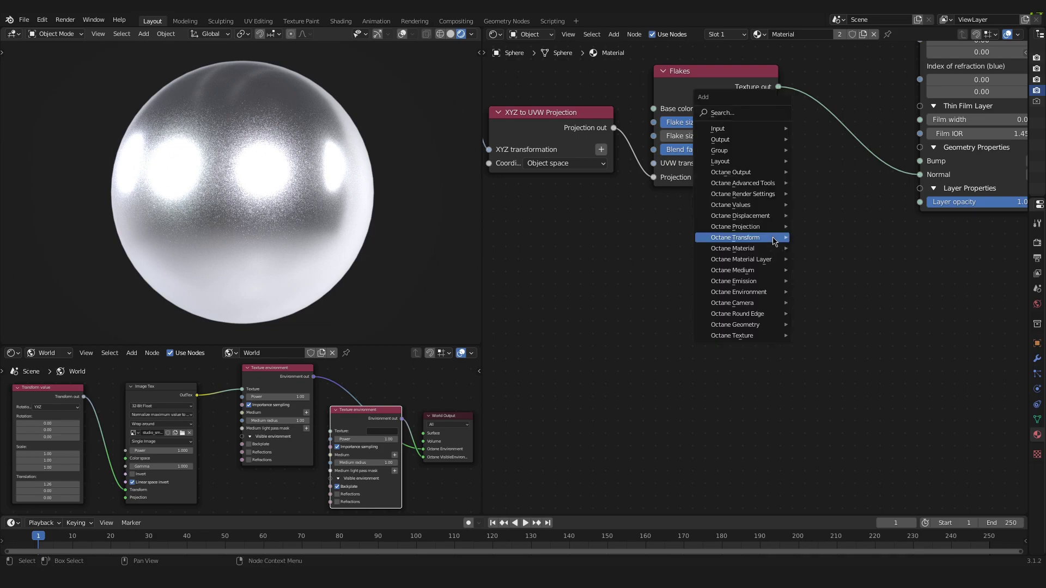
click(763, 113)
text(inv)
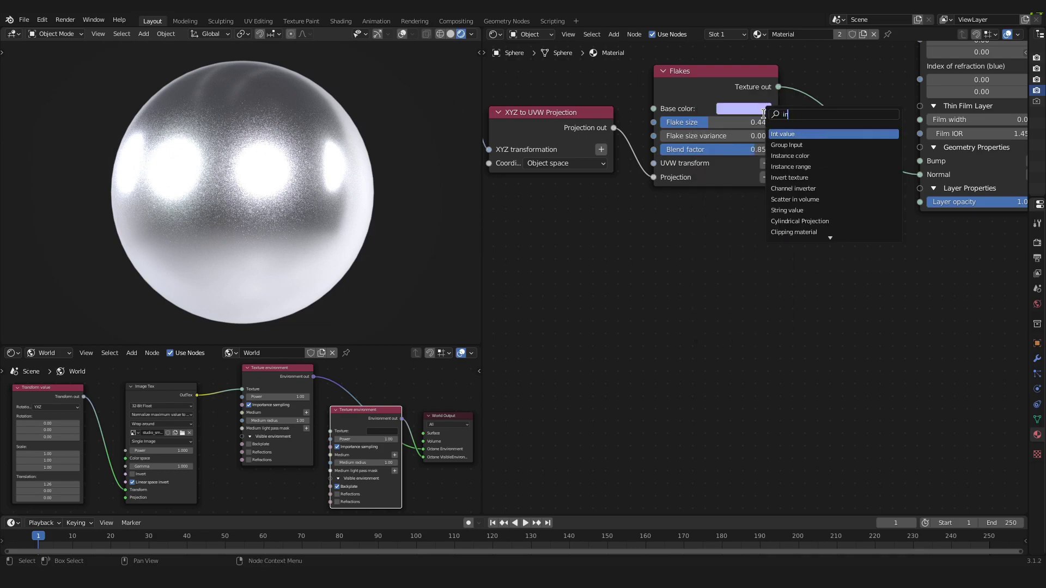
click(793, 134)
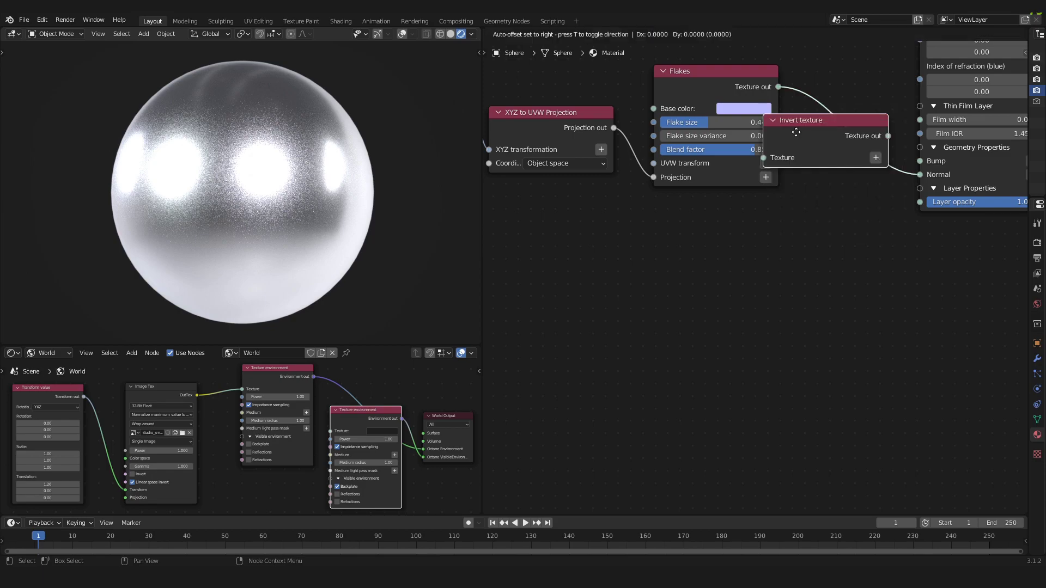
click(755, 244)
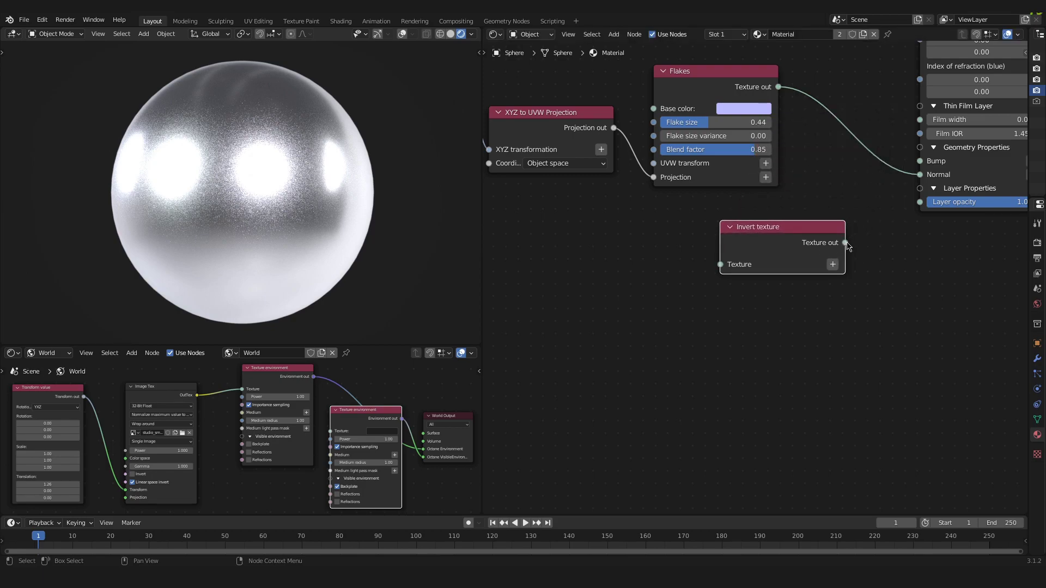
drag(845, 242, 920, 204)
middle_drag(966, 197, 933, 205)
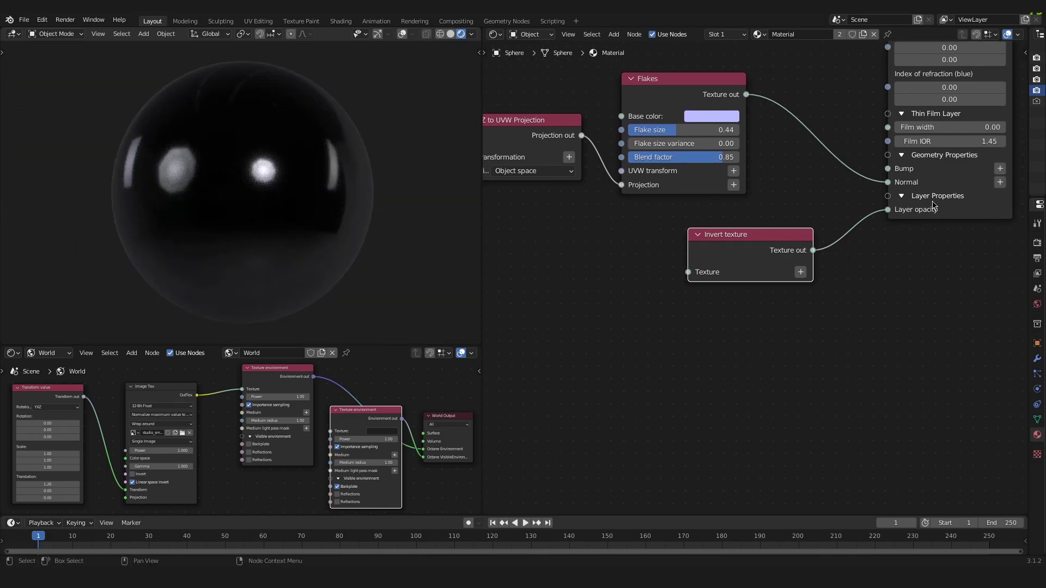
middle_drag(831, 207, 906, 241)
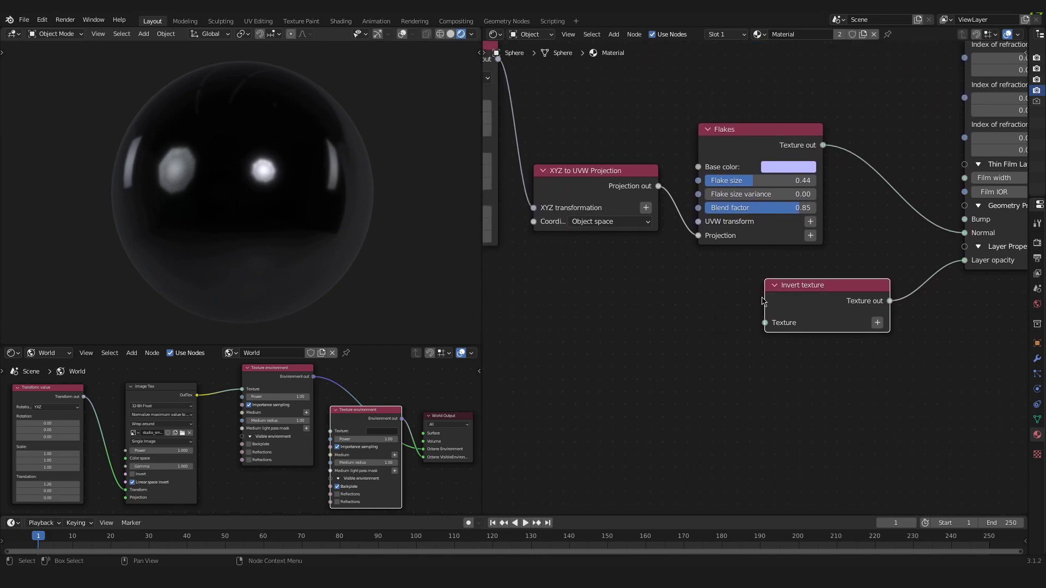
Step: Add a Falloff map (searched 'fal') and connect it into the Invert texture's Texture input
key(shift+a)
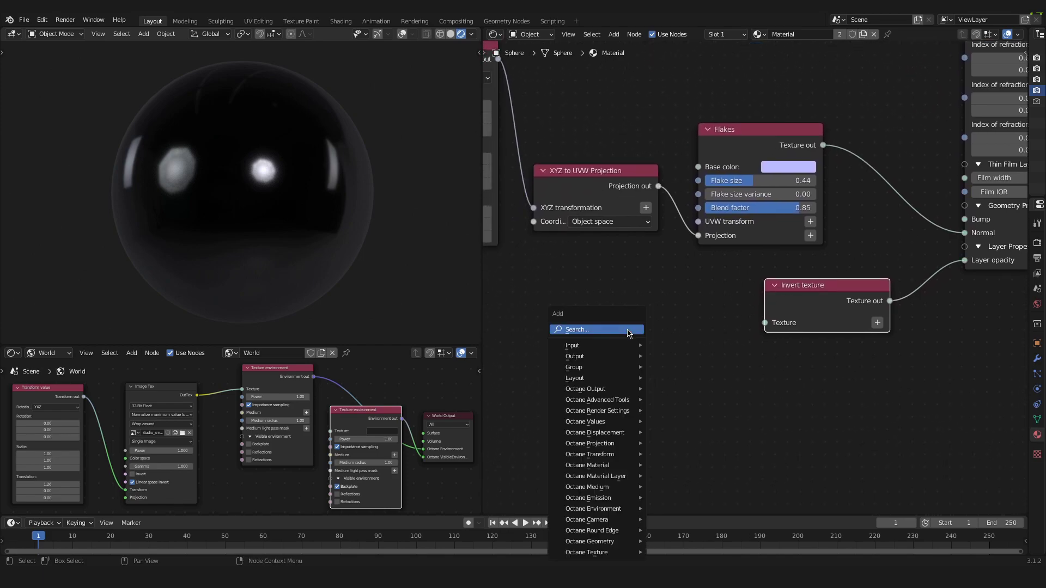
click(599, 330)
text(fal)
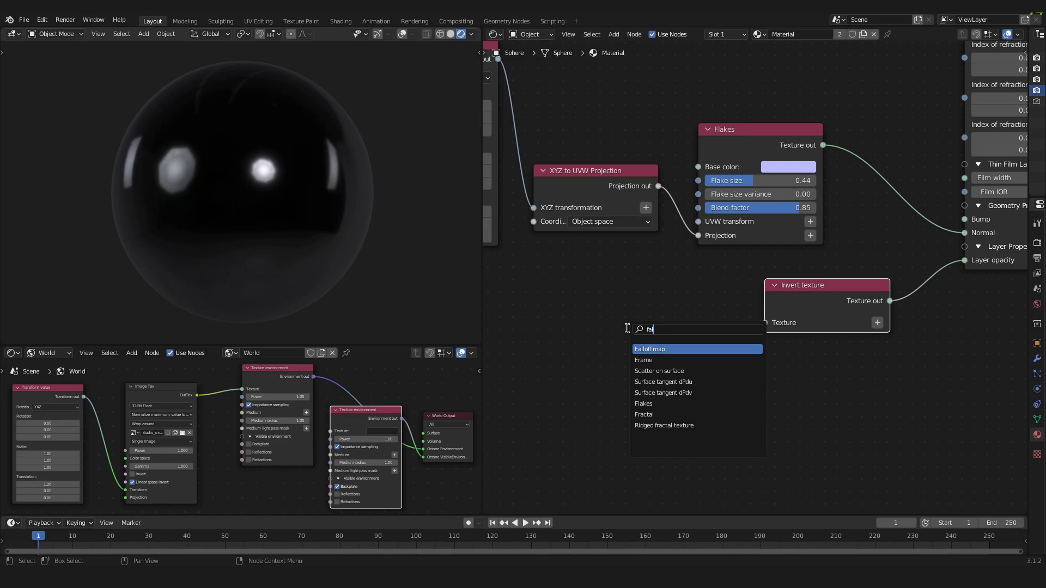
click(672, 349)
click(626, 324)
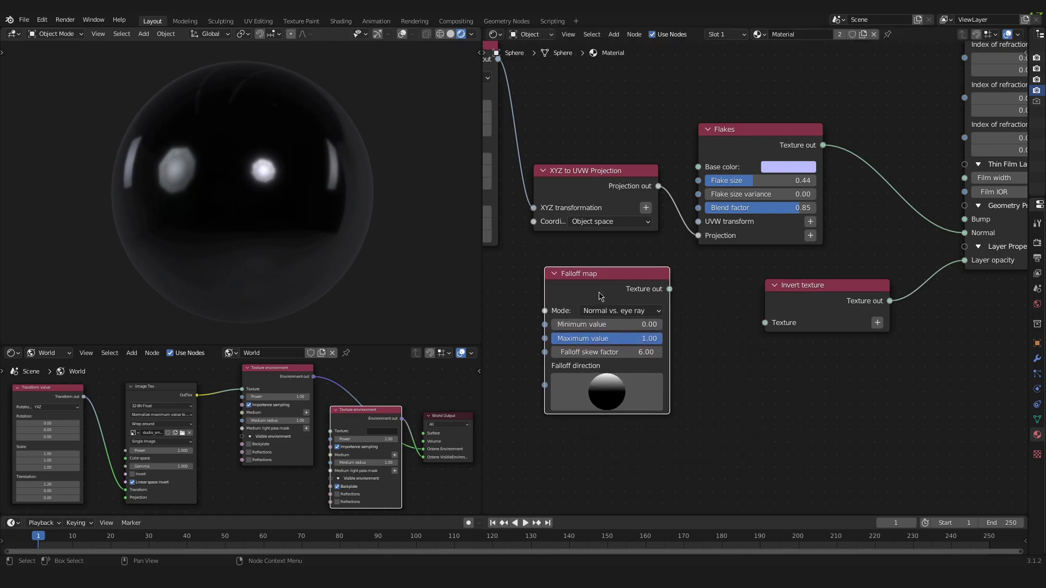
drag(670, 291, 765, 326)
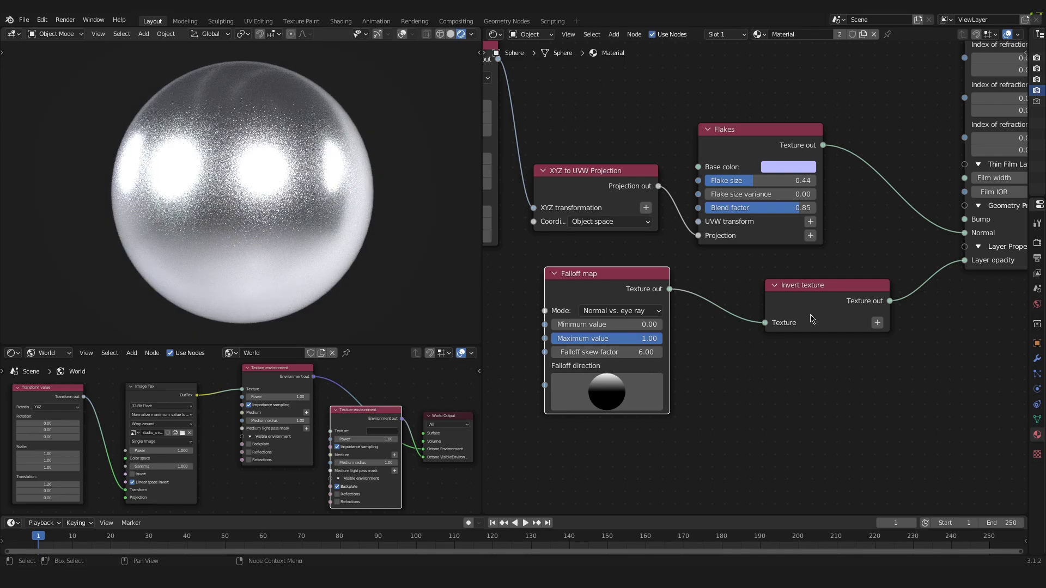
ctrl+scroll(791, 353, right, 5)
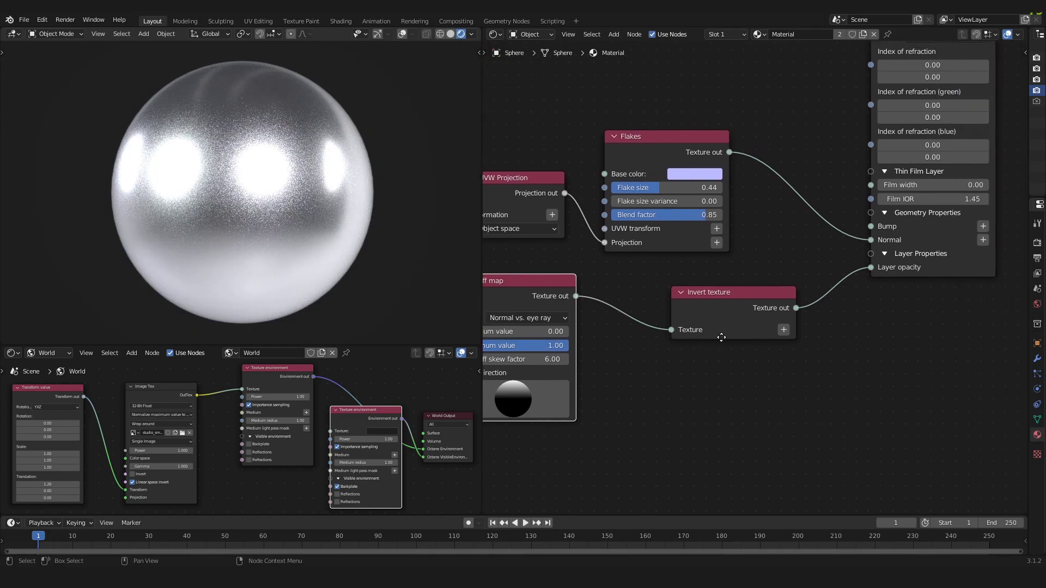
shift+scroll(740, 326, up, 8)
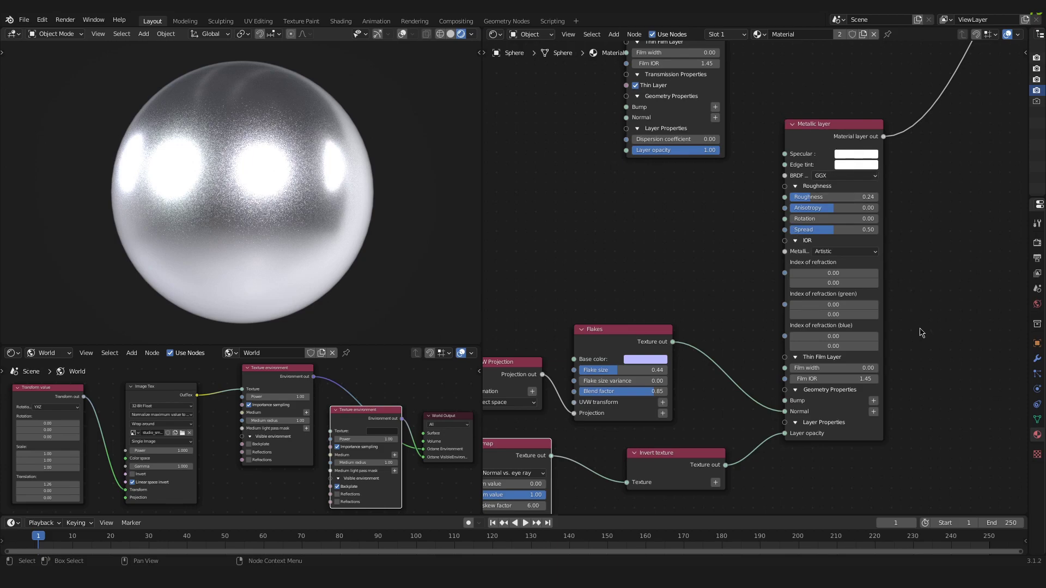
ctrl+scroll(920, 332, right, 8)
shift+scroll(656, 420, up, 6)
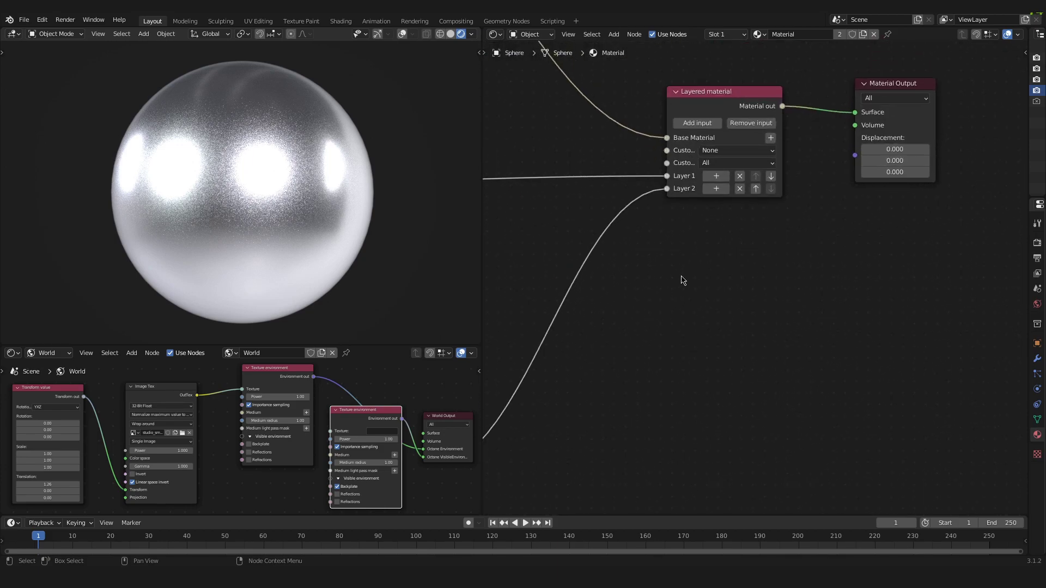
Step: Add an empty Layer 3 input below Layer 2 on the Layered material node
shift+scroll(681, 284, up, 4)
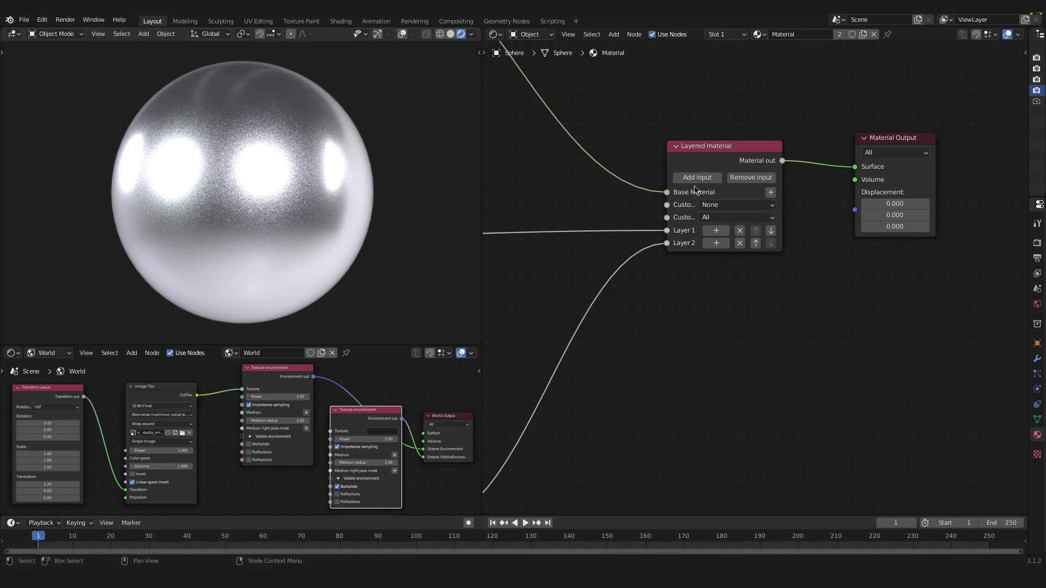
click(696, 178)
ctrl+scroll(730, 310, left, 3)
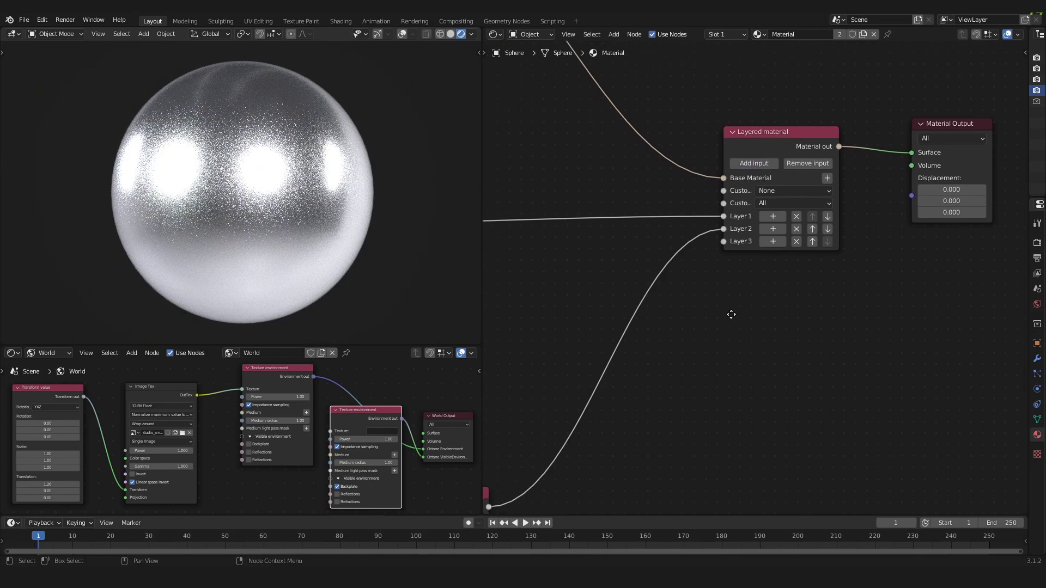
shift+scroll(730, 310, down, 2)
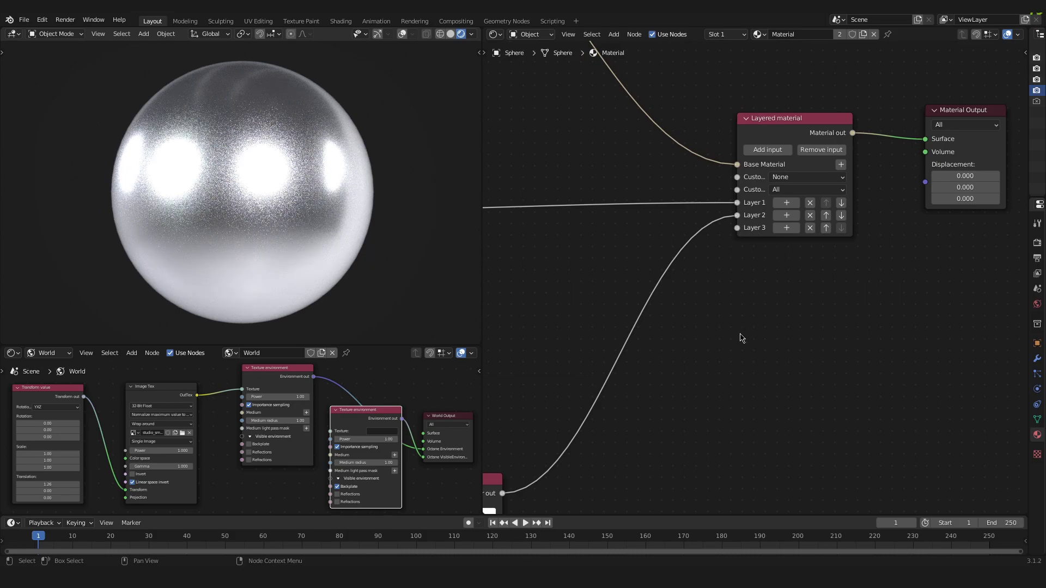
ctrl+scroll(727, 346, left, 3)
shift+scroll(802, 290, down, 3)
shift+scroll(749, 350, down, 3)
ctrl+scroll(672, 226, right, 4)
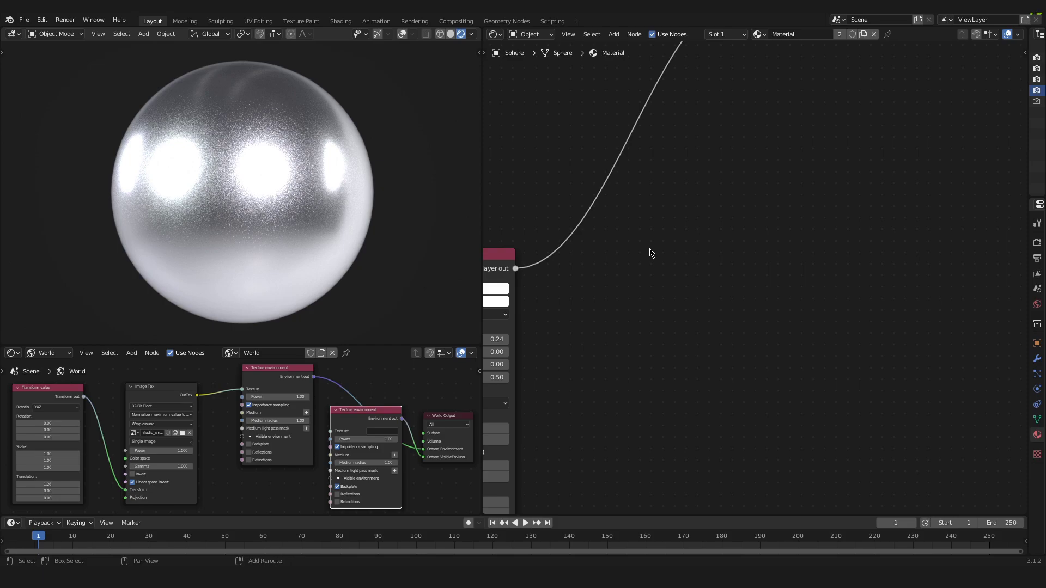
Step: Add a Specular layer node and connect it to Layer 3 of the Layered material
key(shift+a)
text(spa)
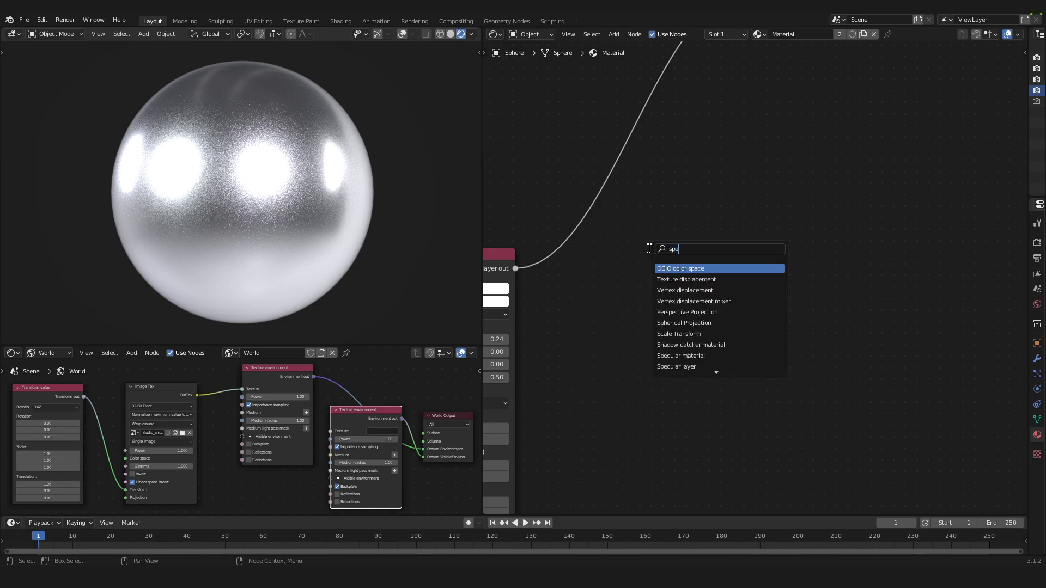
text(c)
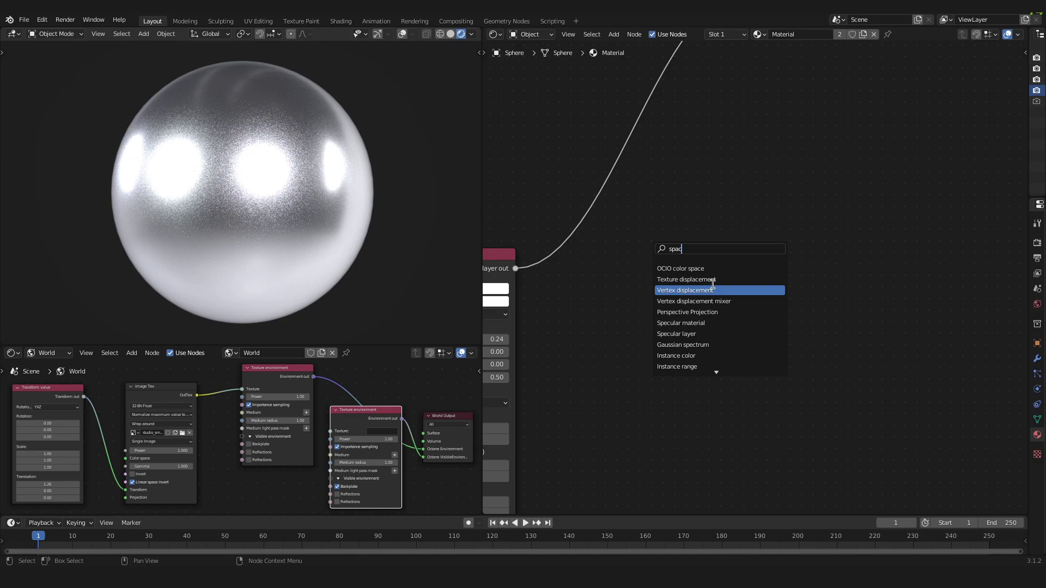
click(708, 333)
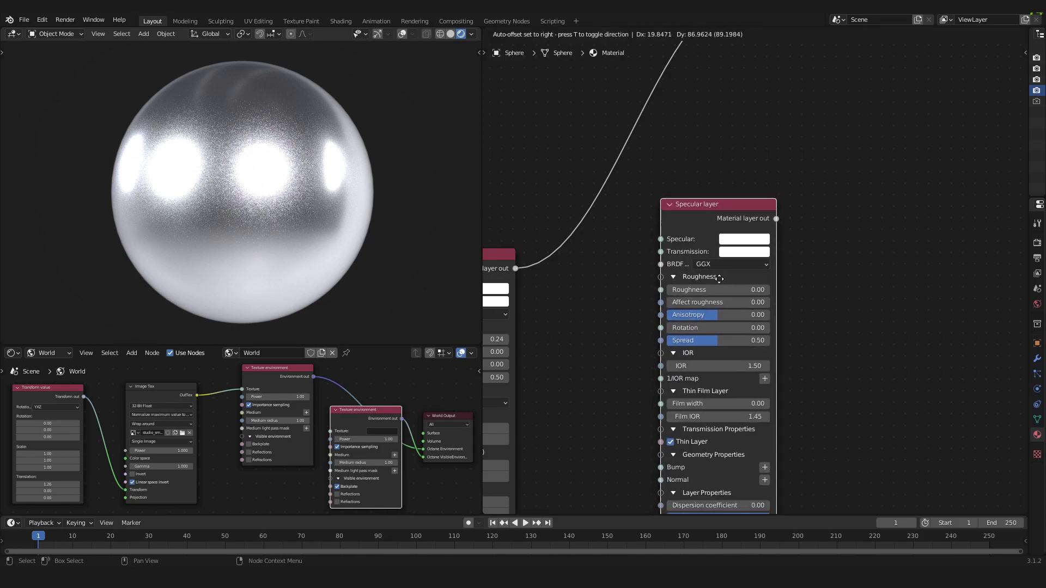
click(708, 321)
middle_drag(829, 256, 743, 310)
scroll(730, 312, down, 2)
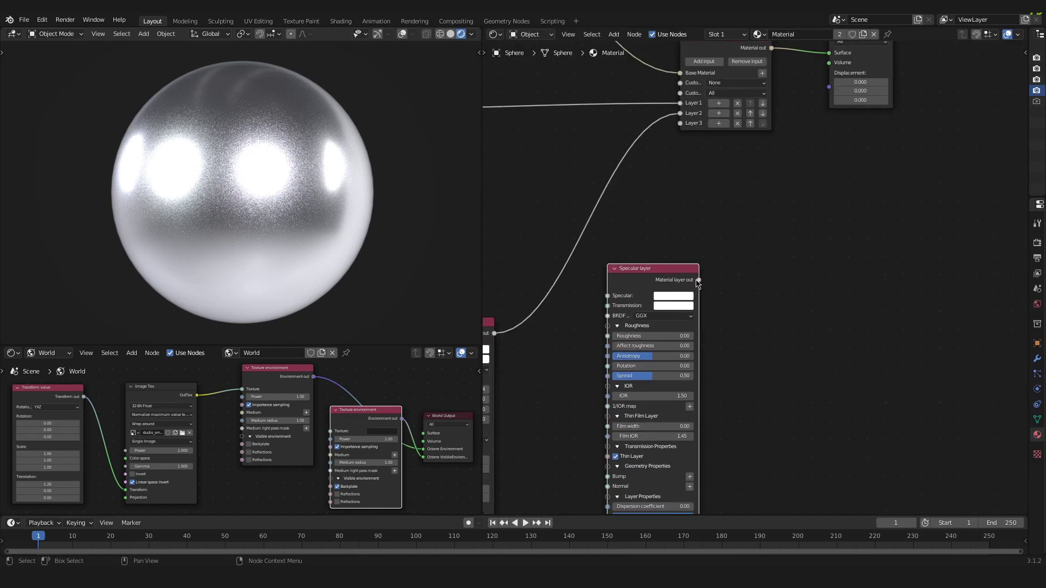
drag(699, 281, 680, 123)
Step: Reposition the Specular layer node lower and to the left in the graph
middle_drag(727, 262, 770, 100)
drag(730, 97, 680, 334)
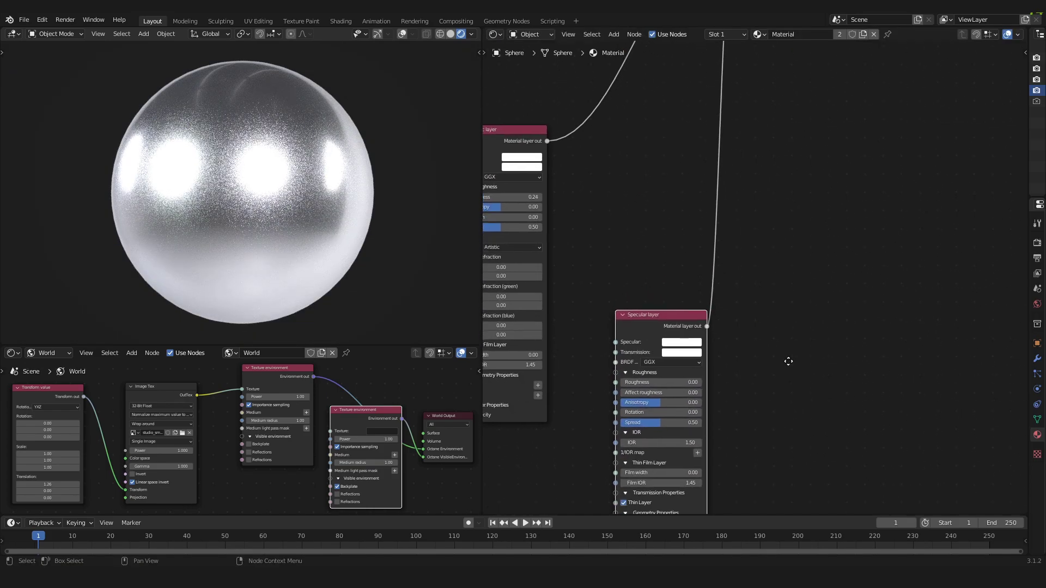
middle_drag(789, 361, 903, 132)
drag(768, 76, 616, 222)
middle_drag(692, 243, 846, 196)
scroll(822, 161, up, 1)
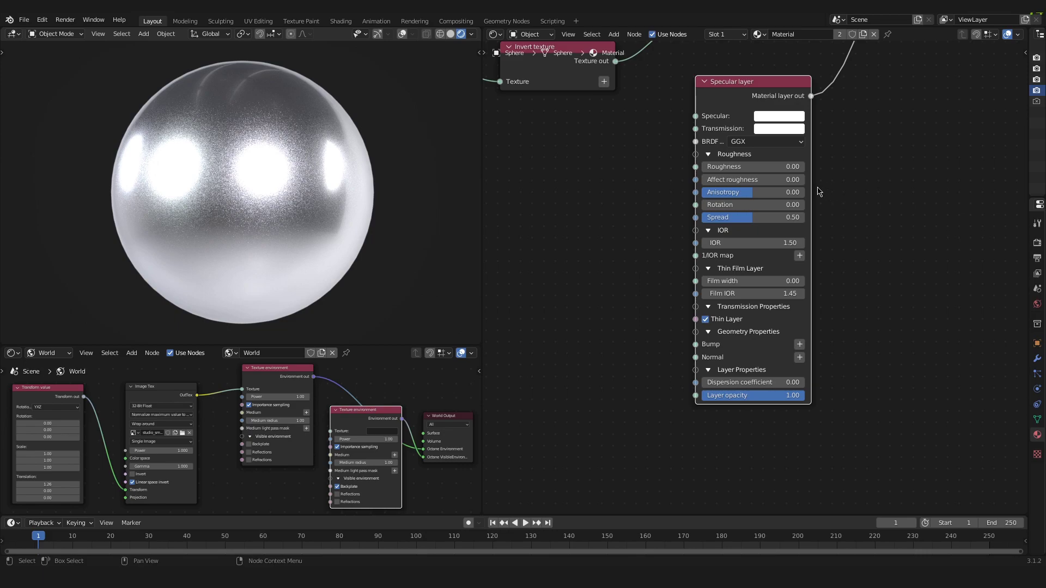
Step: Set the Specular layer's roughness to 0.11
click(758, 168)
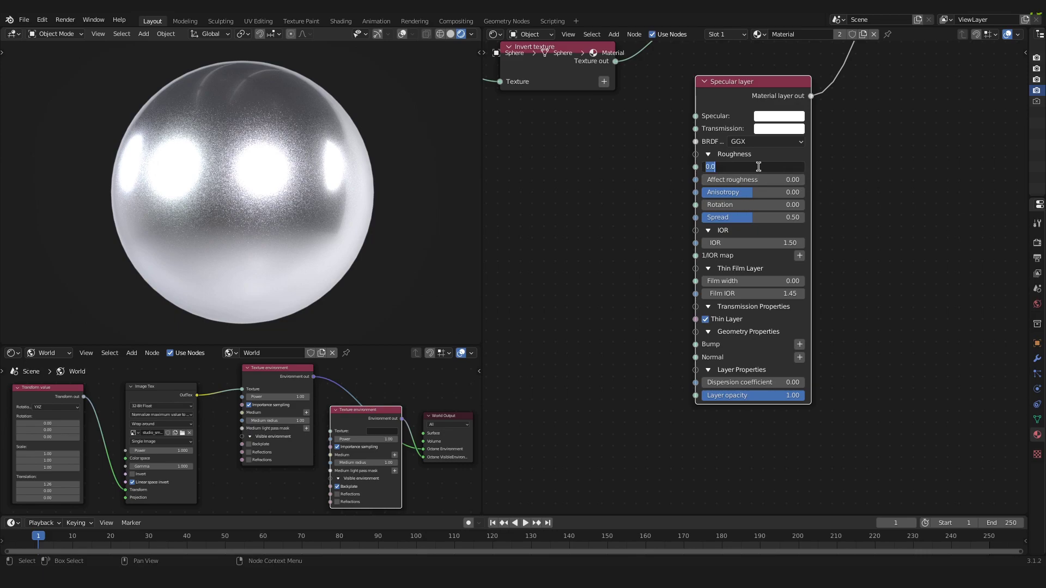
text(0)
key(Return)
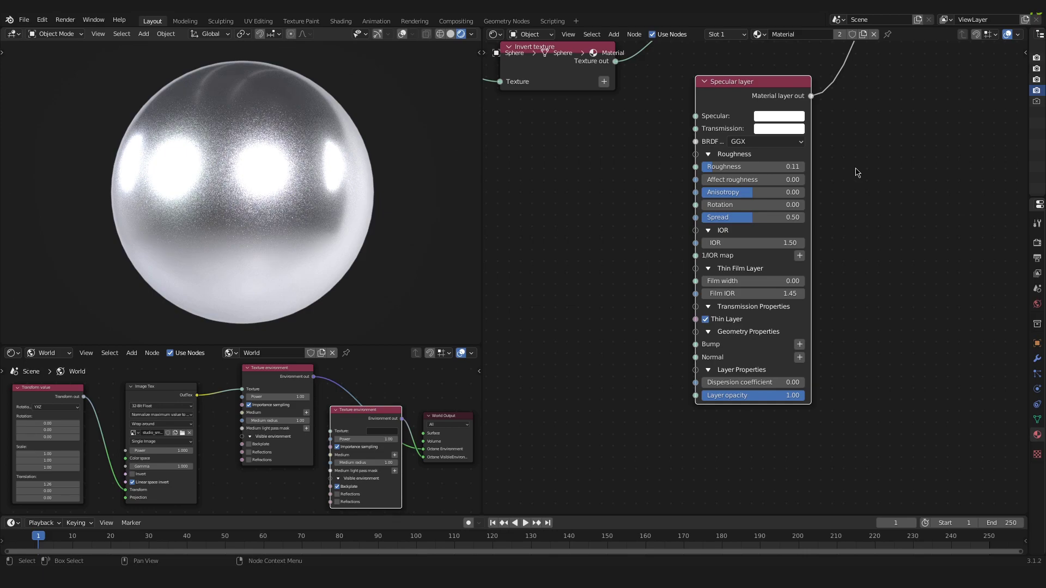
Step: Frame the Metallic layer node and its Flakes and Falloff inputs, nudging the node slightly left
middle_drag(665, 159, 823, 312)
scroll(778, 233, down, 1)
scroll(779, 233, down, 1)
middle_drag(783, 233, 857, 302)
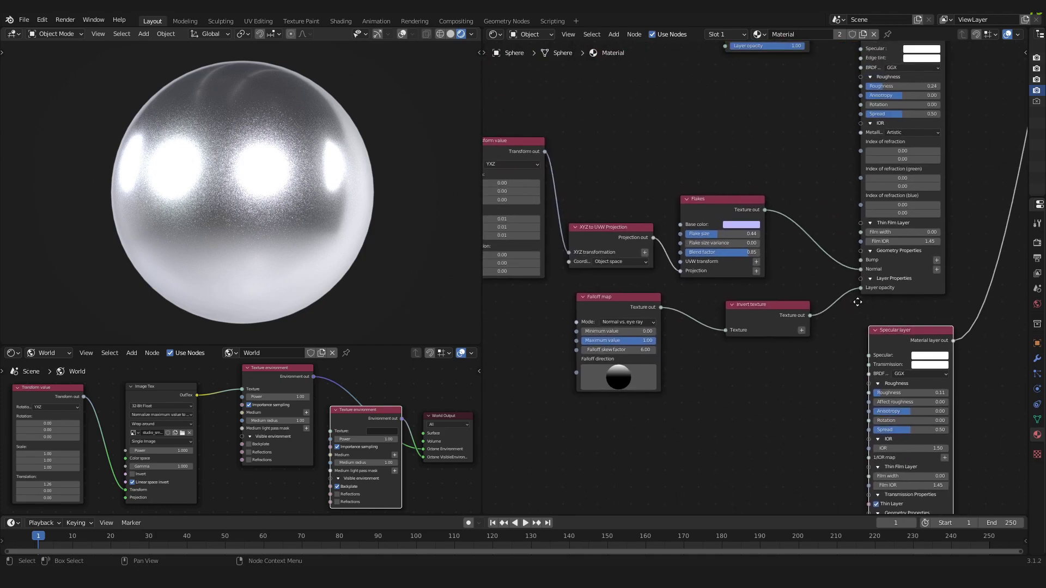
middle_drag(808, 192, 764, 282)
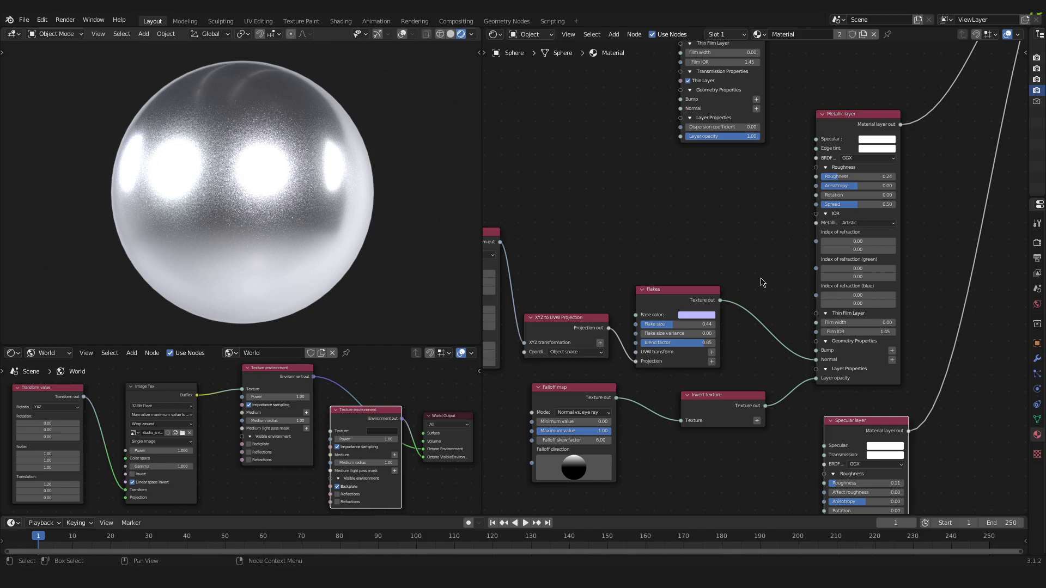
middle_drag(760, 264, 692, 299)
scroll(747, 202, up, 1)
scroll(708, 202, up, 1)
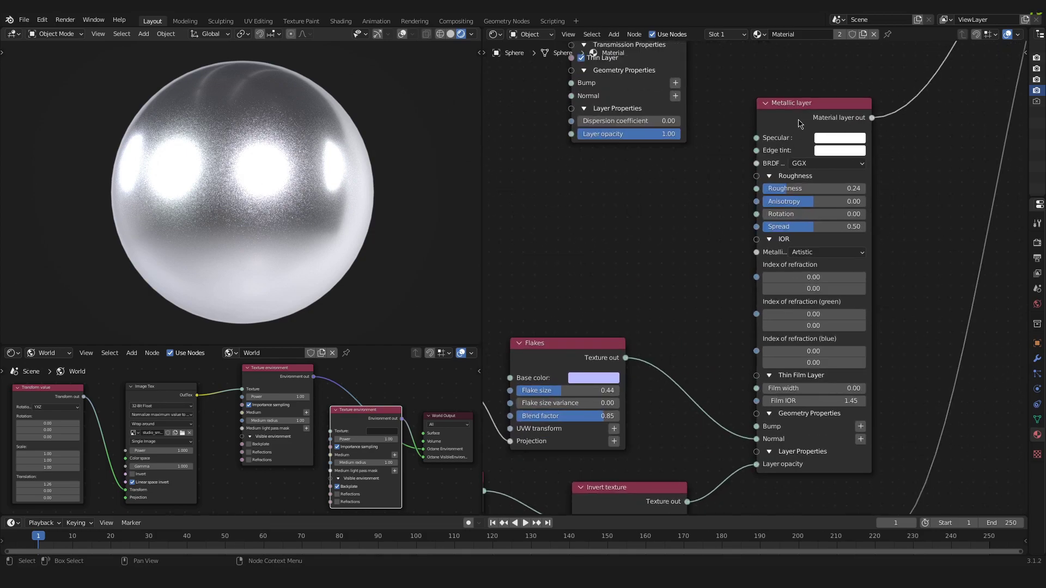
click(799, 128)
drag(803, 126, 786, 123)
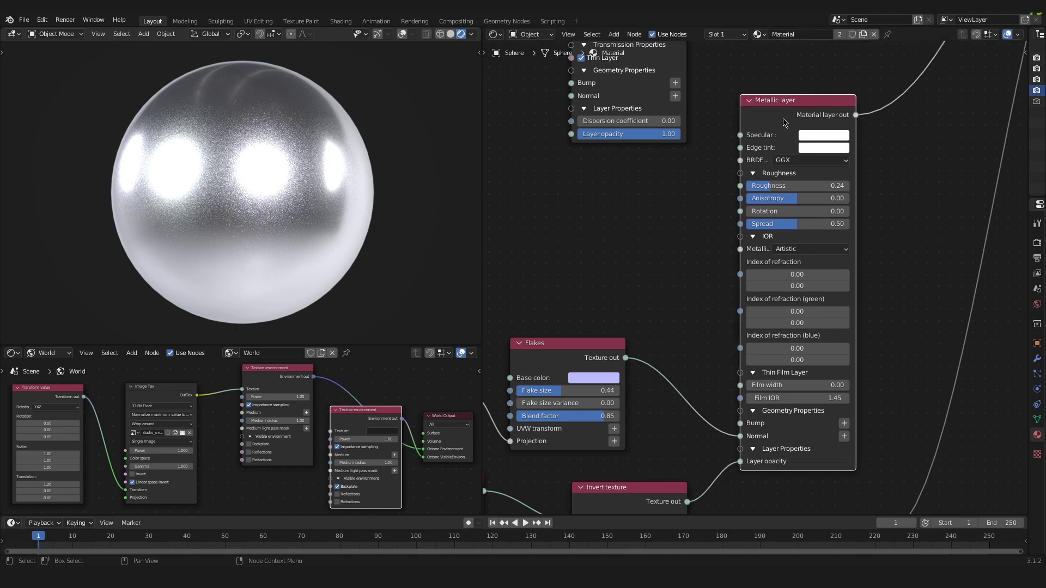
middle_drag(589, 230, 683, 240)
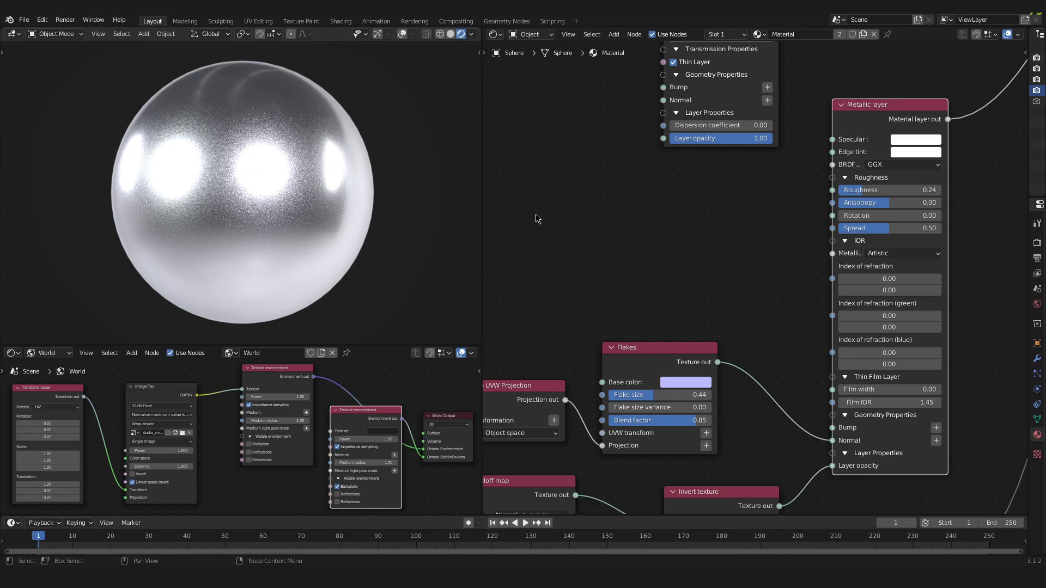
middle_drag(537, 218, 619, 224)
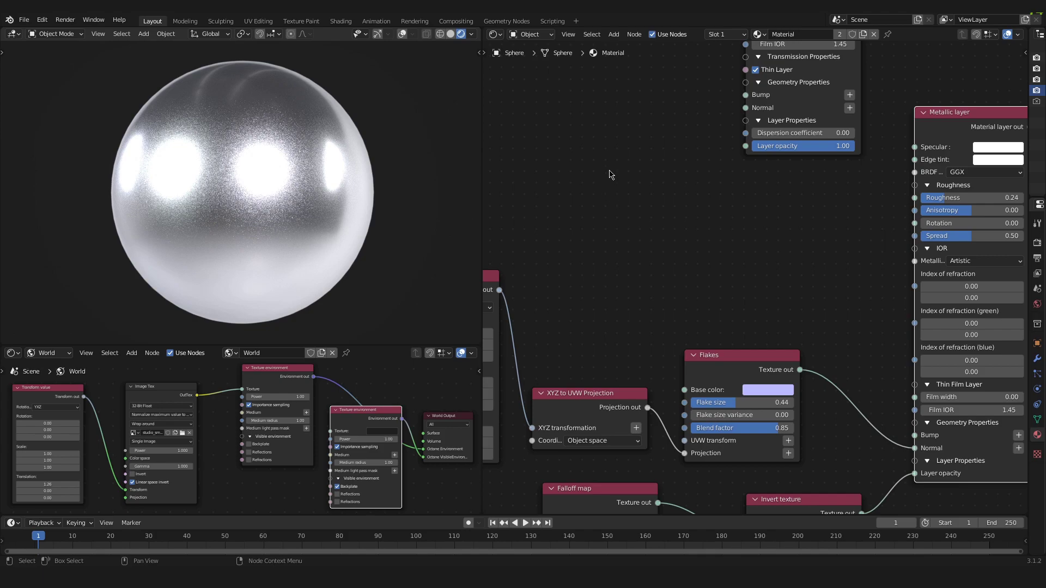
middle_drag(610, 172, 627, 184)
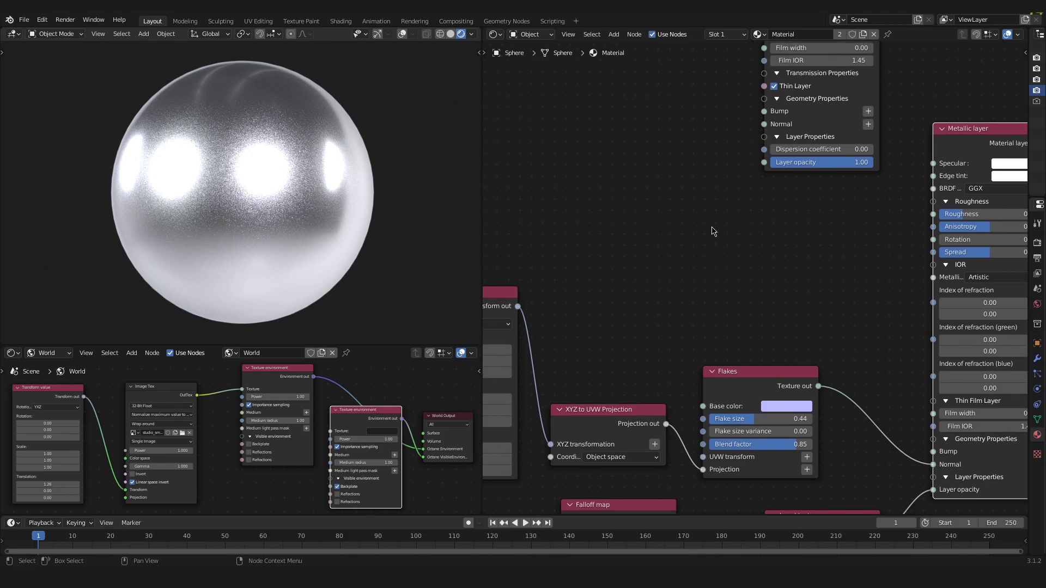
Step: Add an Image Tex node and connect it to the Metallic layer's Bump input
key(shift+a)
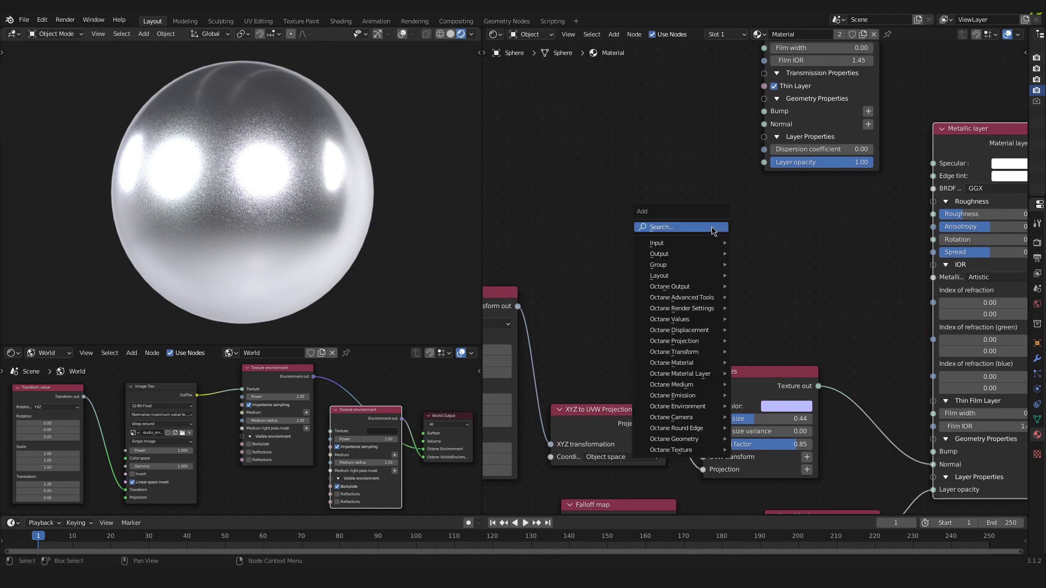
click(712, 229)
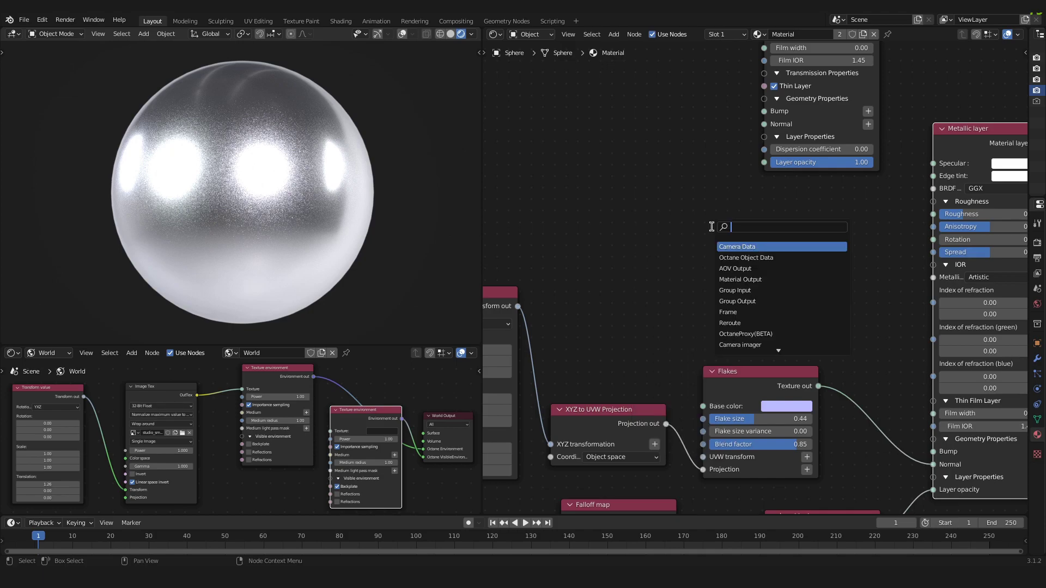
text(tex)
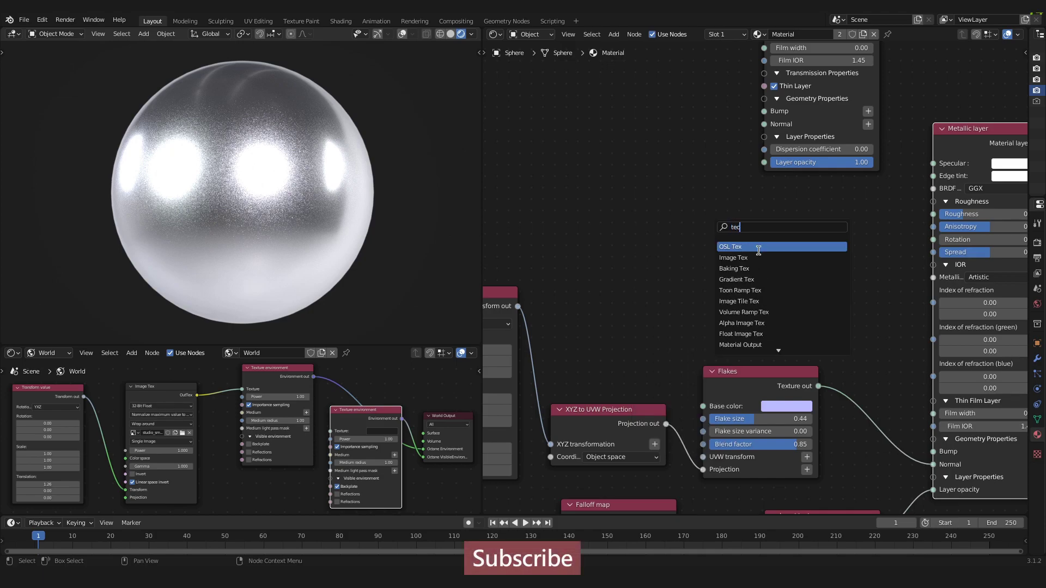
key(Down)
key(Return)
click(725, 226)
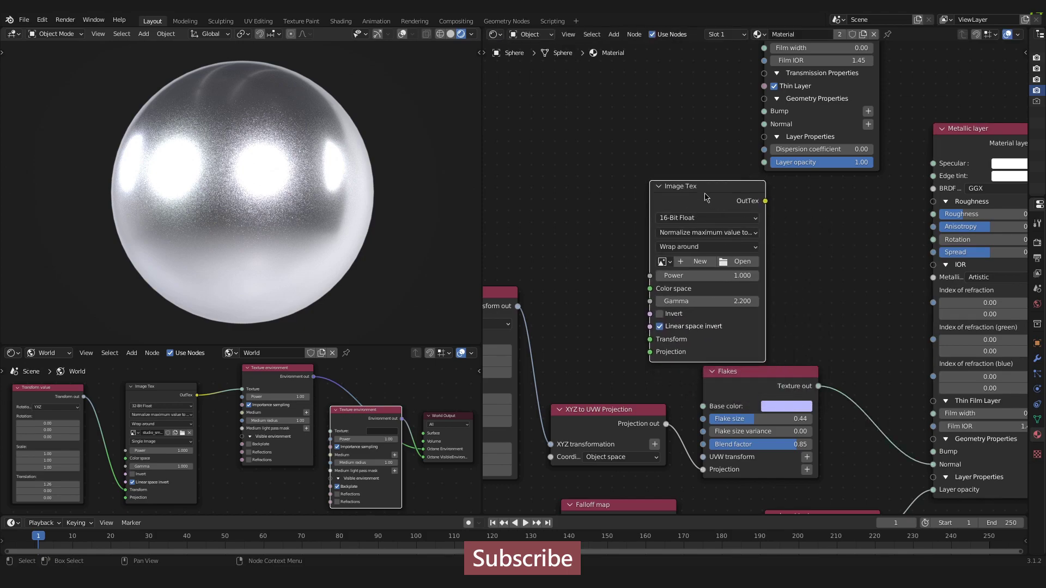
drag(705, 195, 646, 176)
middle_drag(760, 224, 713, 194)
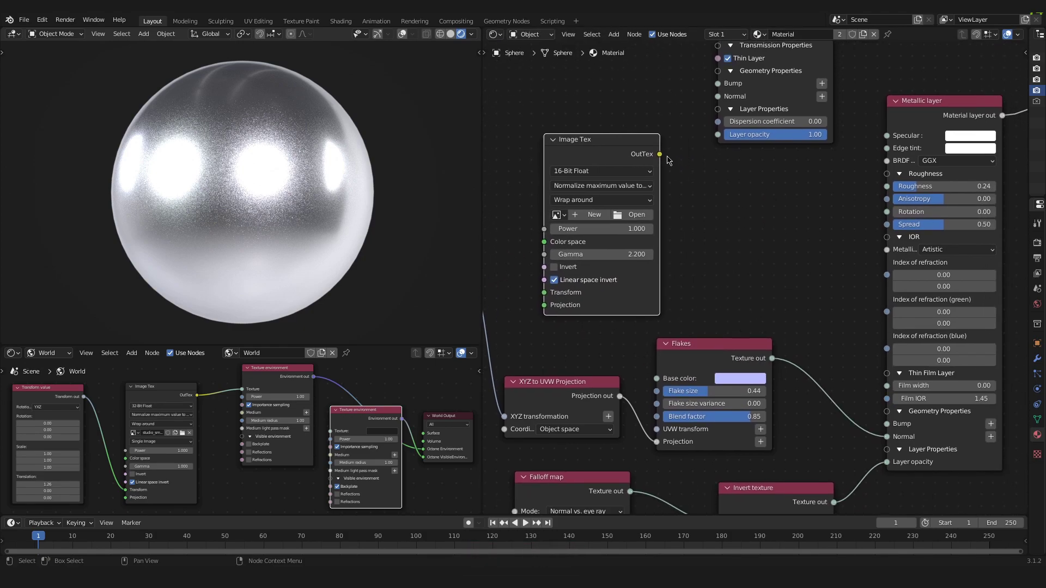
drag(662, 158, 887, 423)
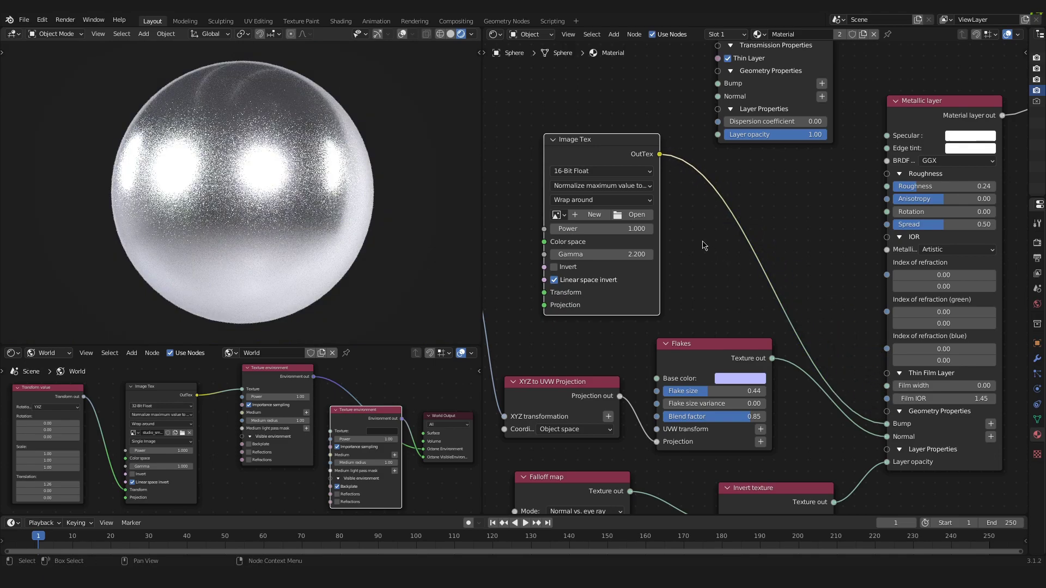
Step: Load Dust_Fibers_001.jpg from the D: drive into the Image Tex node
click(645, 217)
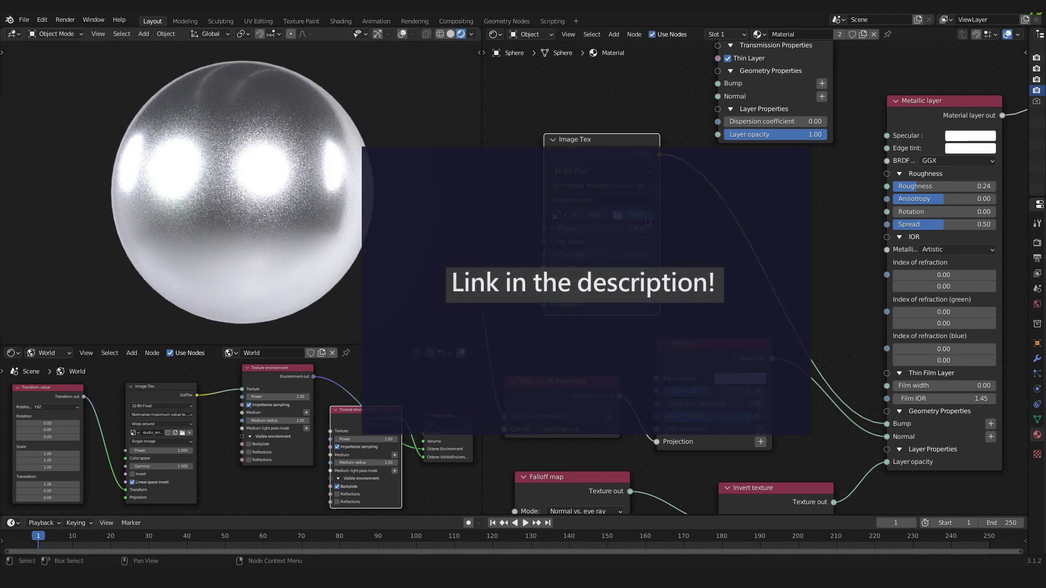
click(278, 166)
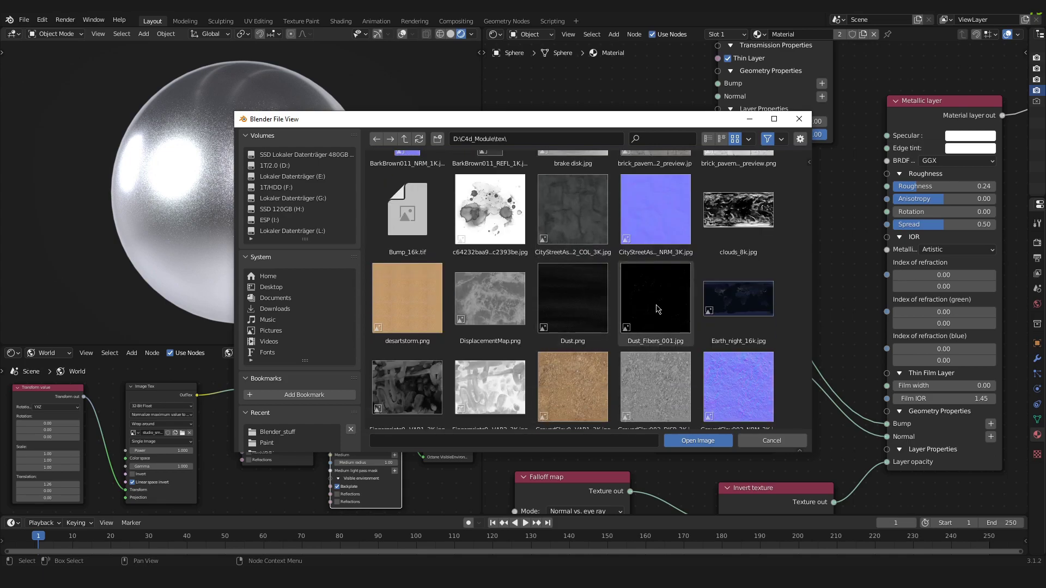
click(657, 309)
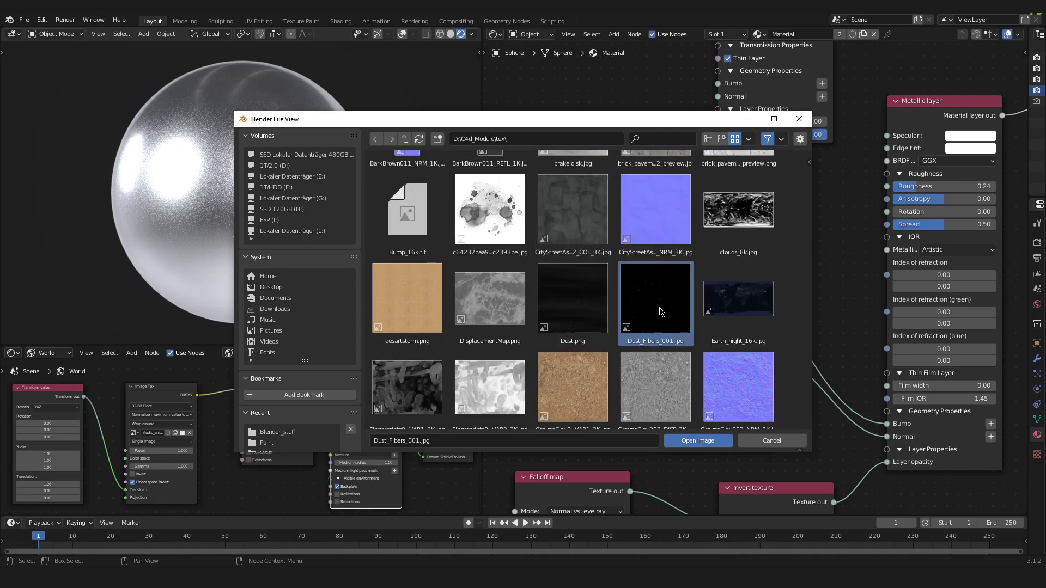
click(698, 440)
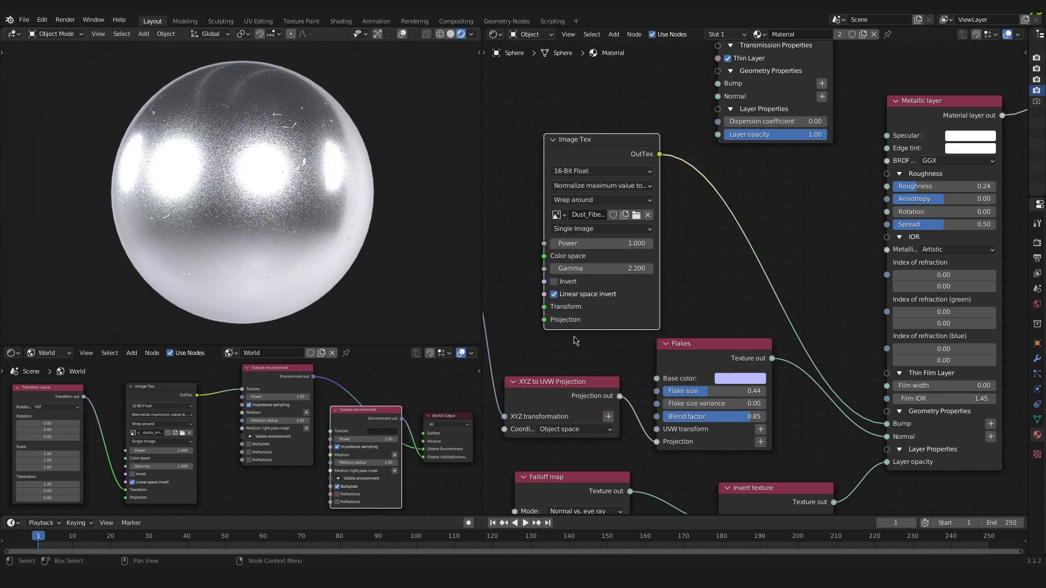
Step: Move the Transform value node lower and nudge the Image Tex node up
middle_drag(573, 340, 584, 178)
drag(584, 178, 580, 267)
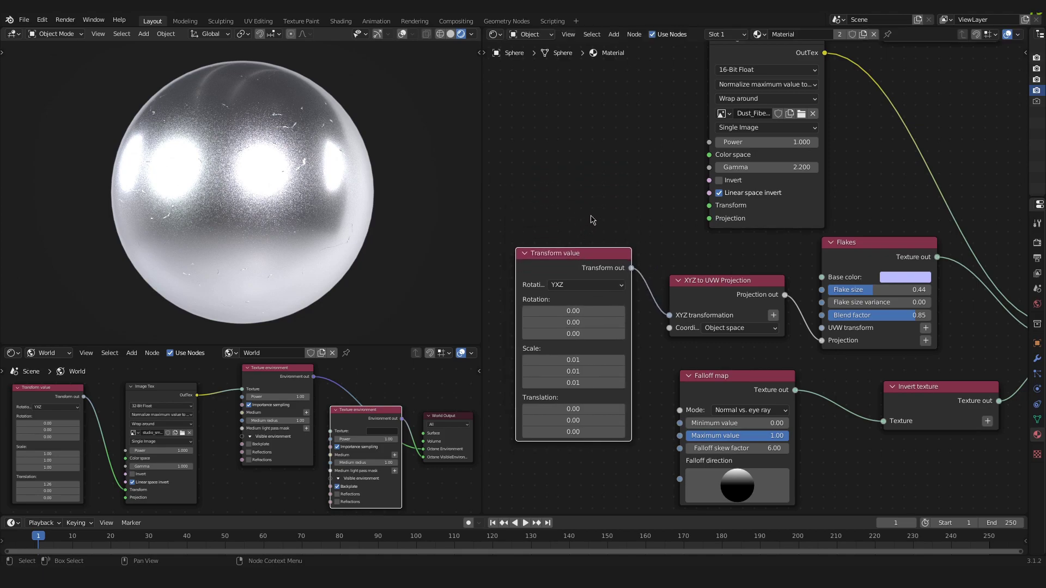
middle_drag(633, 164, 697, 287)
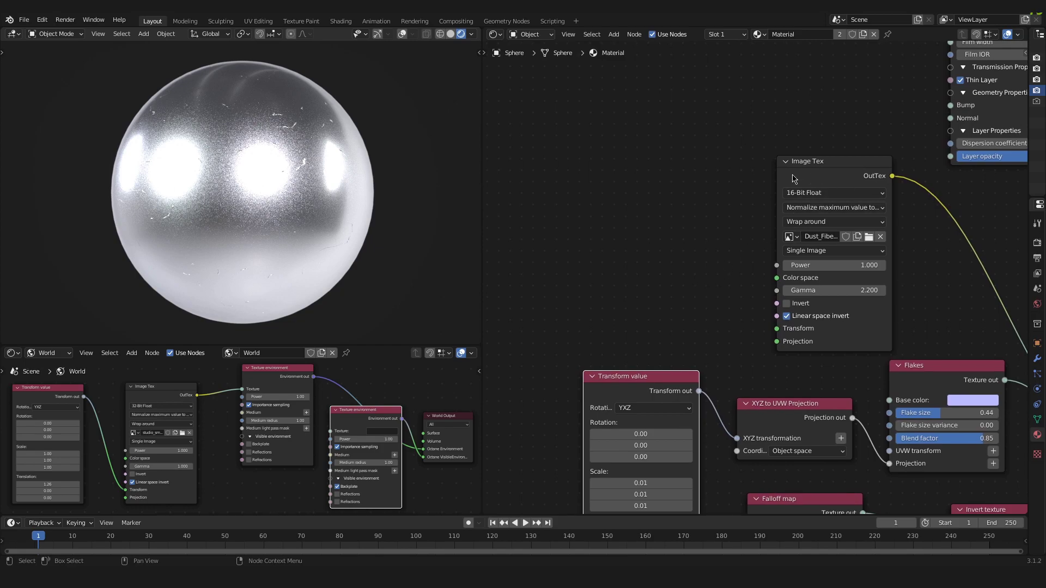
drag(811, 176, 810, 166)
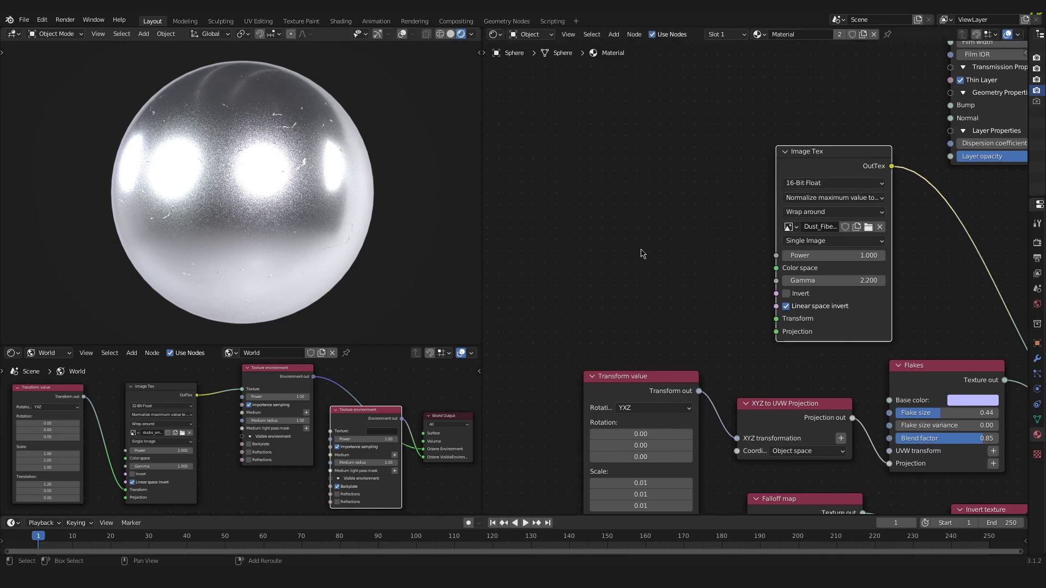
key(shift+a)
Step: Add a Box Projection node feeding the image texture's Projection input
click(641, 248)
text(box)
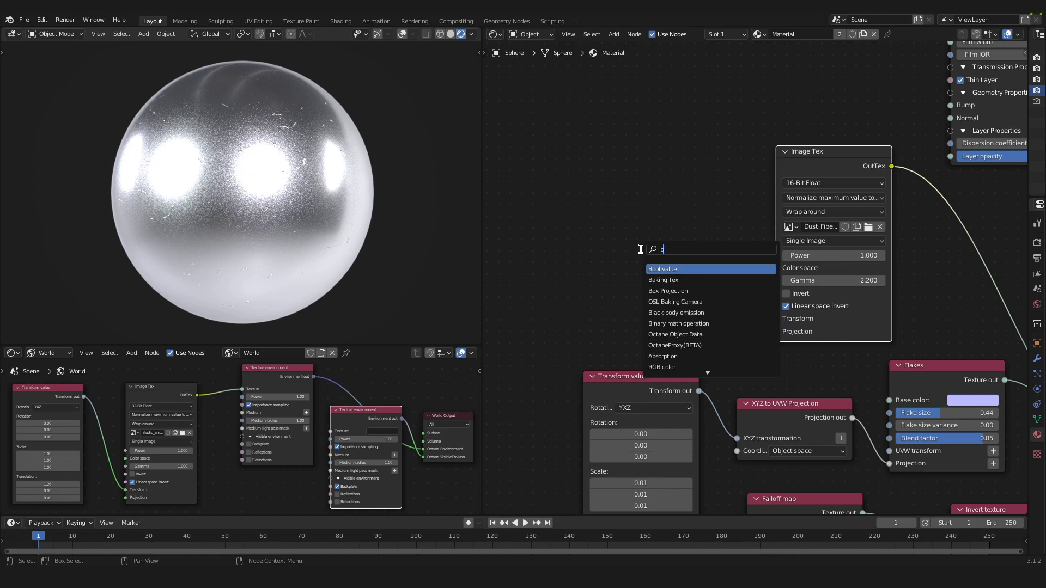
click(688, 269)
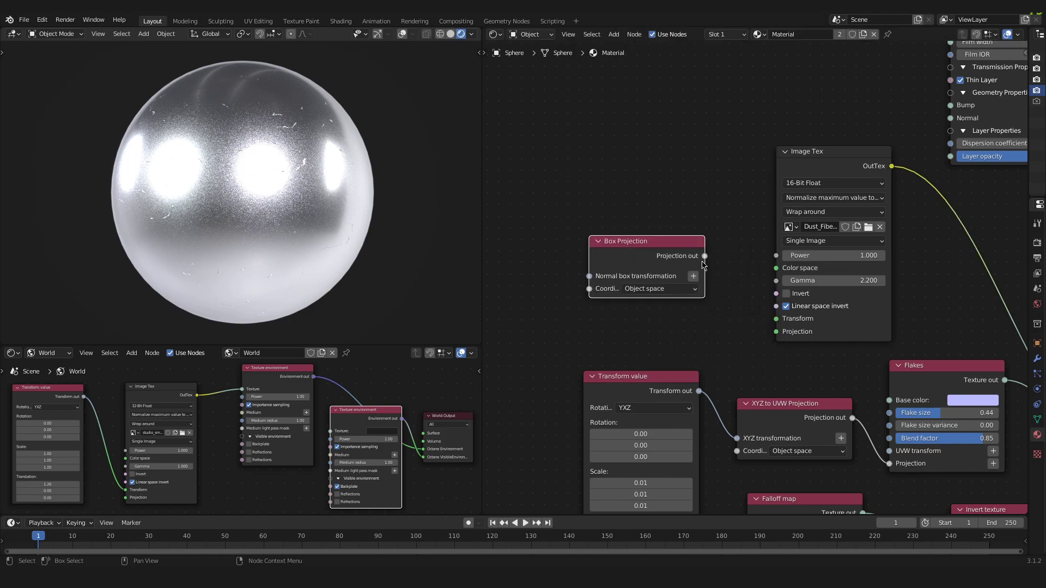
drag(705, 256, 776, 332)
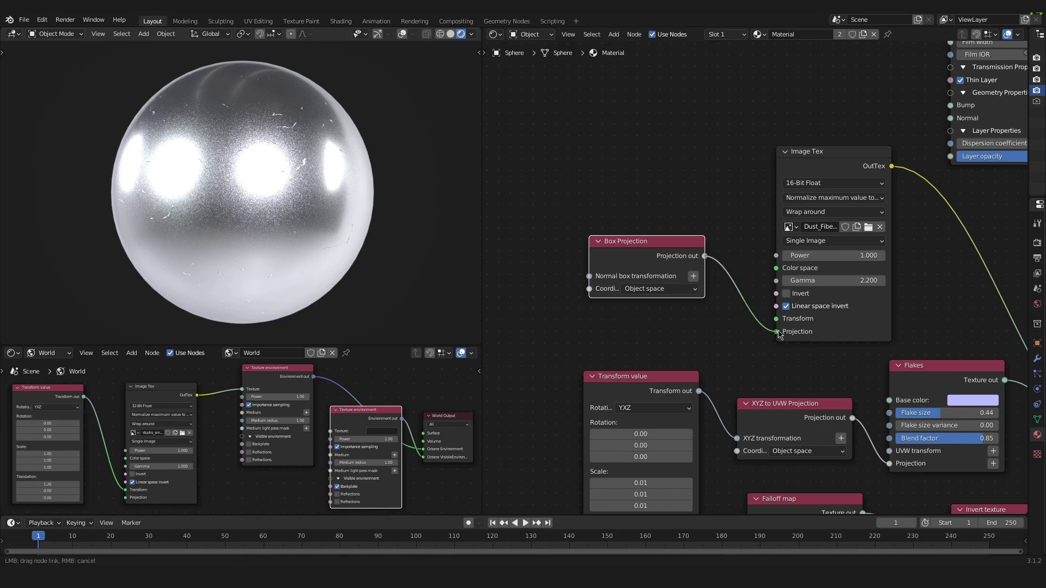
key(g)
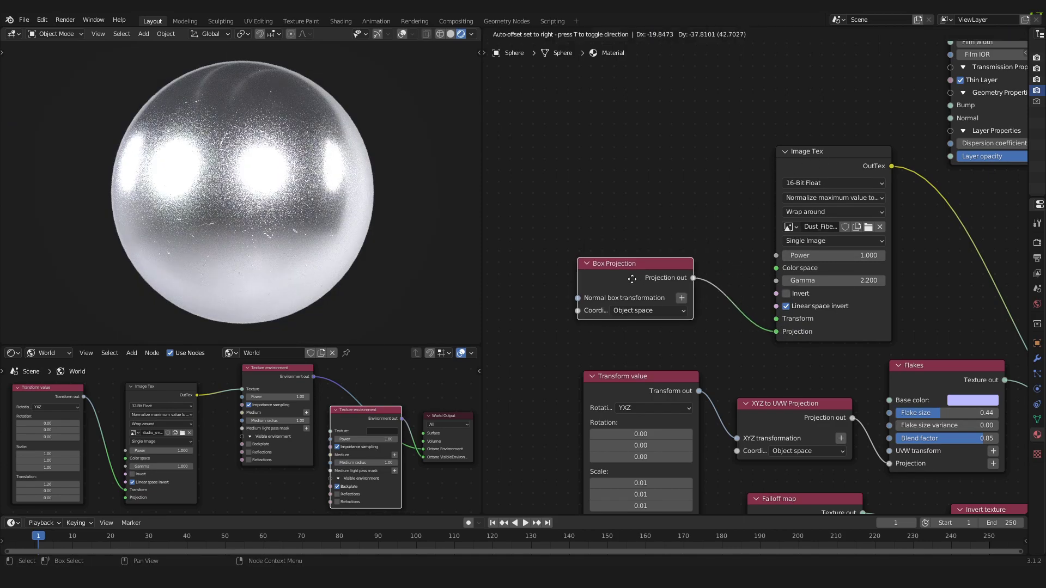
click(600, 242)
middle_drag(600, 241, 757, 220)
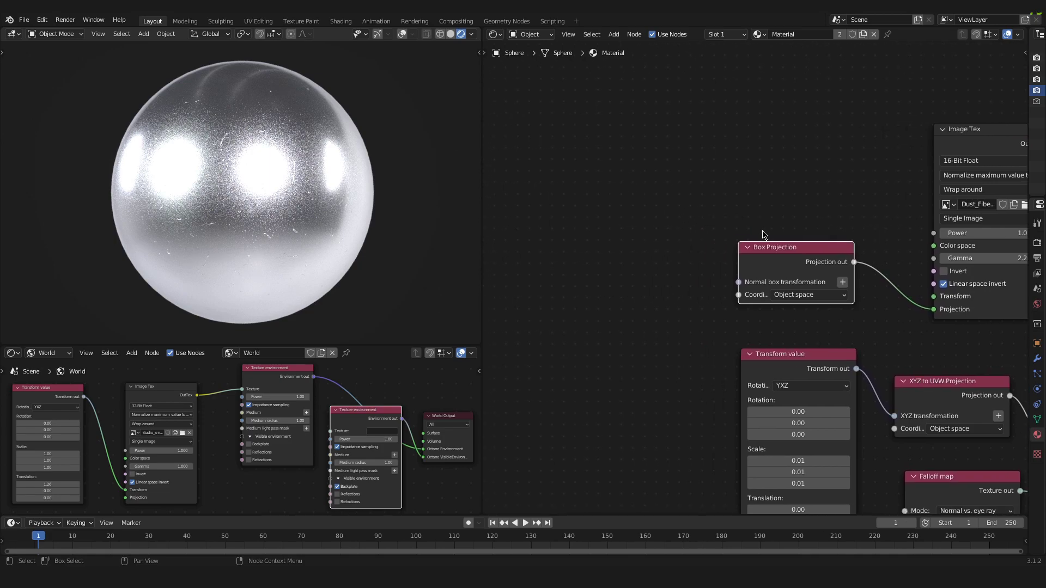
Step: Add a Transform value node for the box projection, scaled to 0.76 on all axes
click(842, 283)
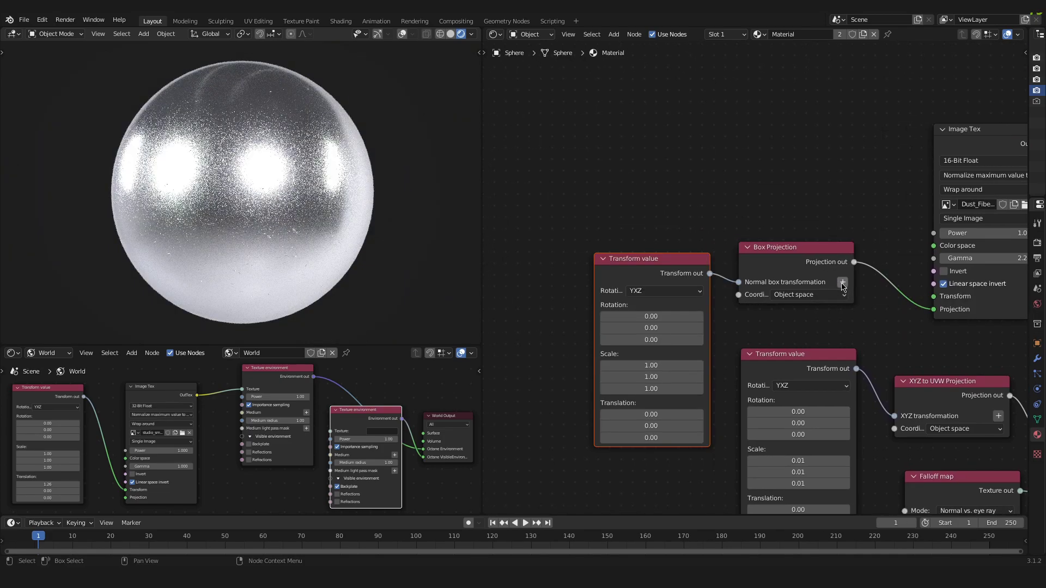
click(641, 163)
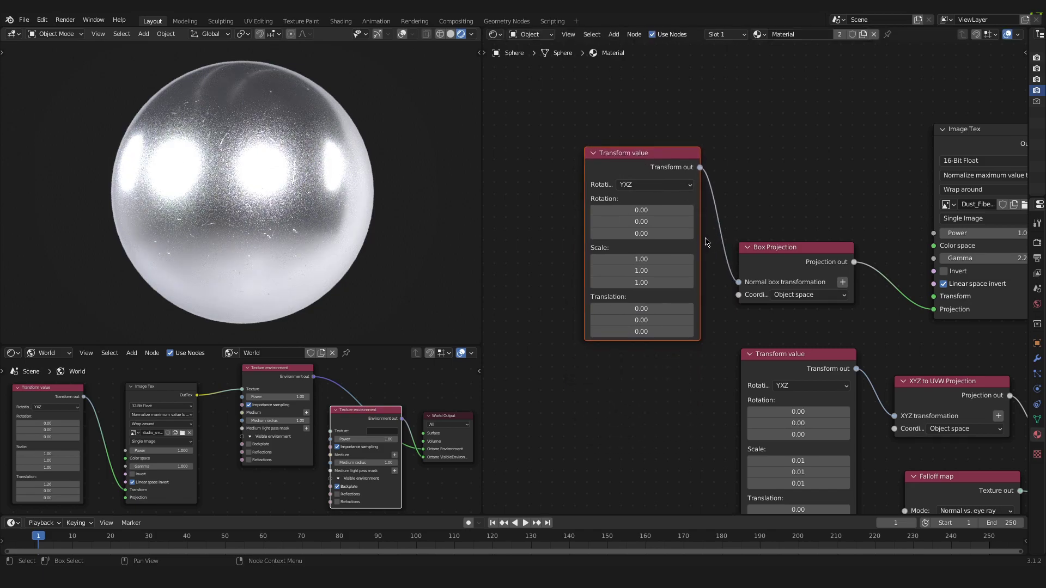
drag(777, 257, 785, 256)
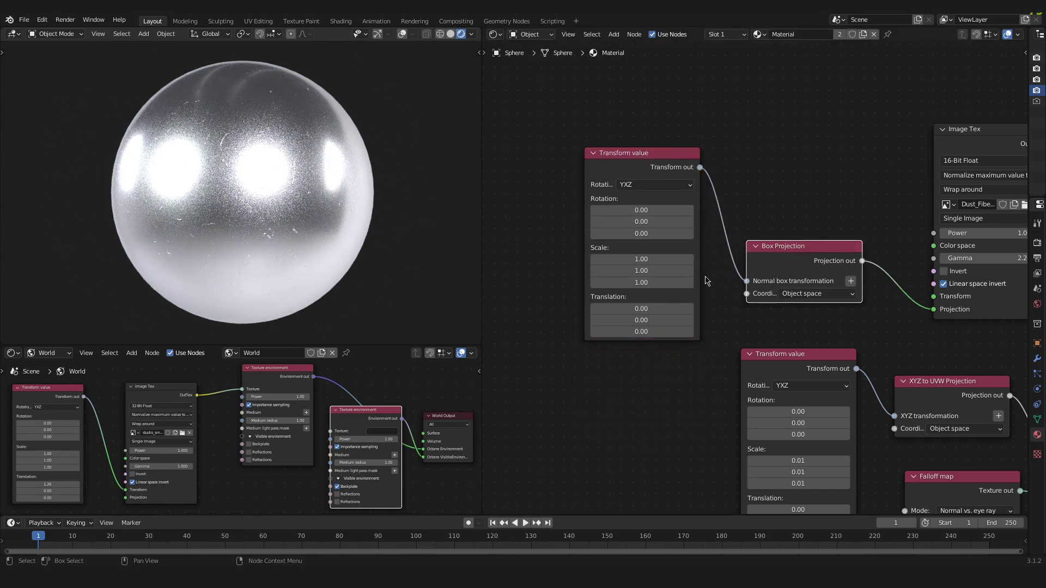
drag(641, 259, 615, 282)
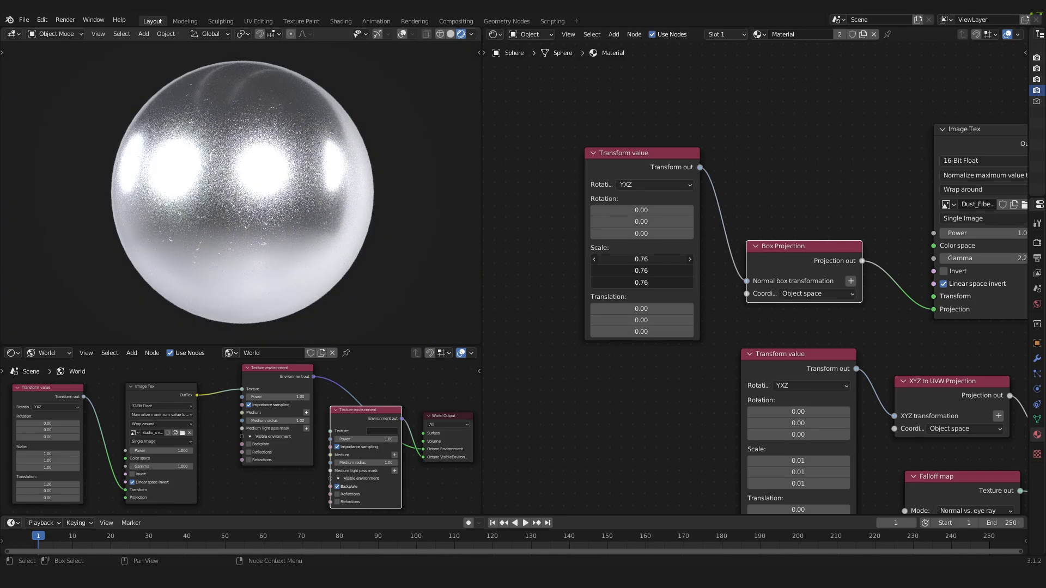
drag(616, 282, 616, 282)
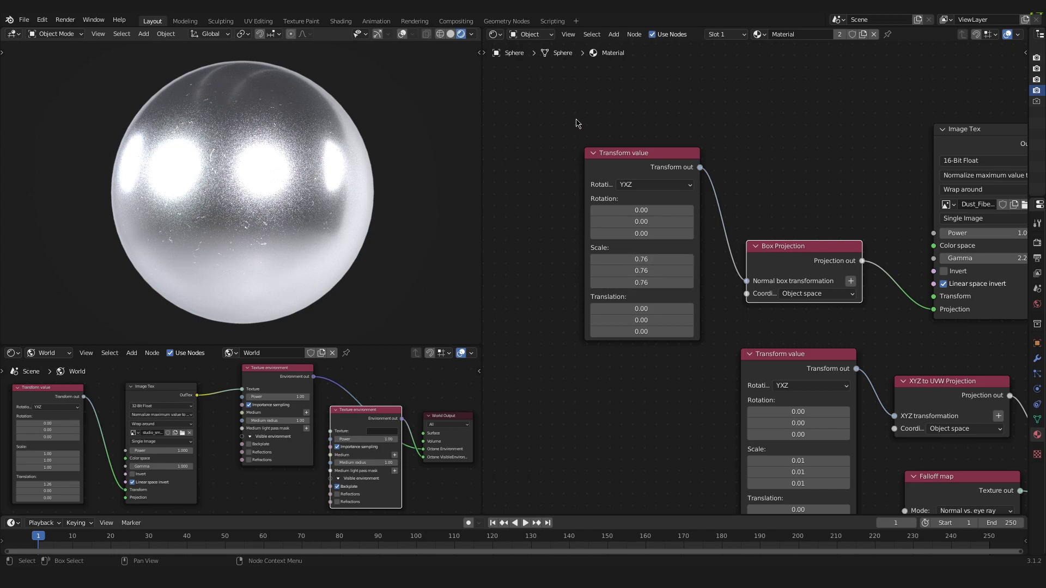
middle_drag(814, 154, 732, 159)
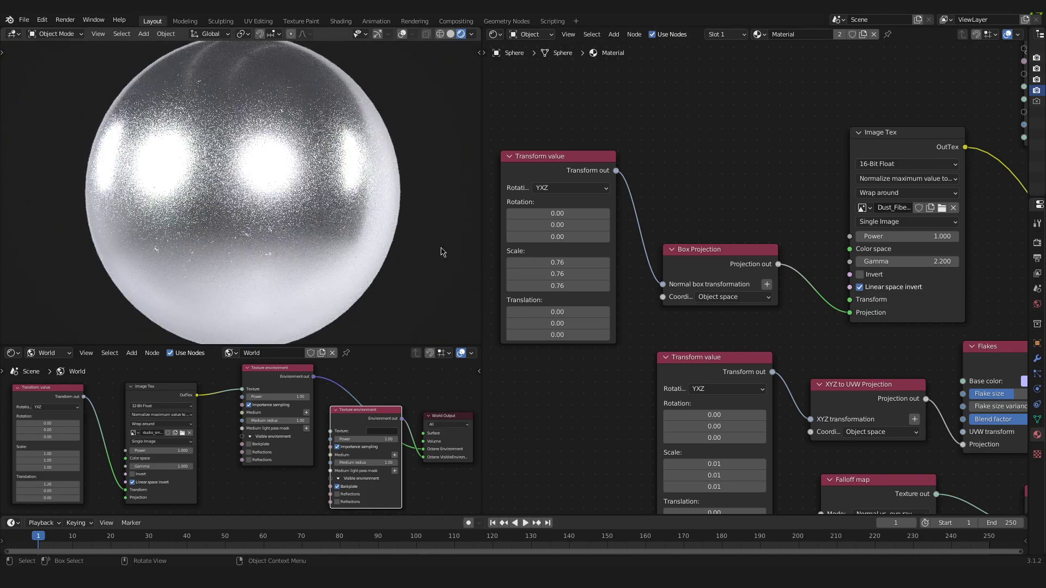
scroll(241, 192, up, 3)
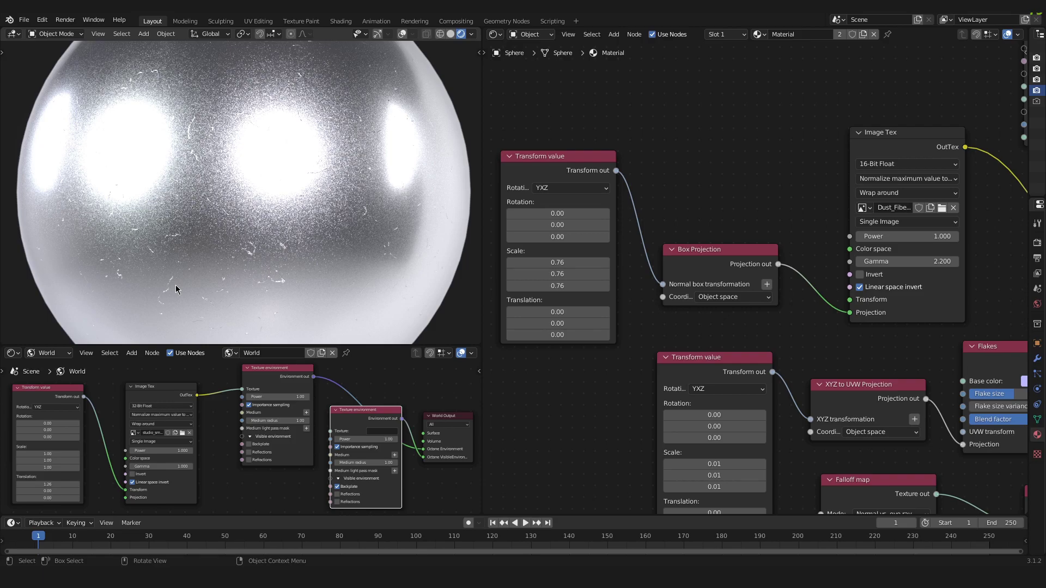
scroll(214, 275, down, 5)
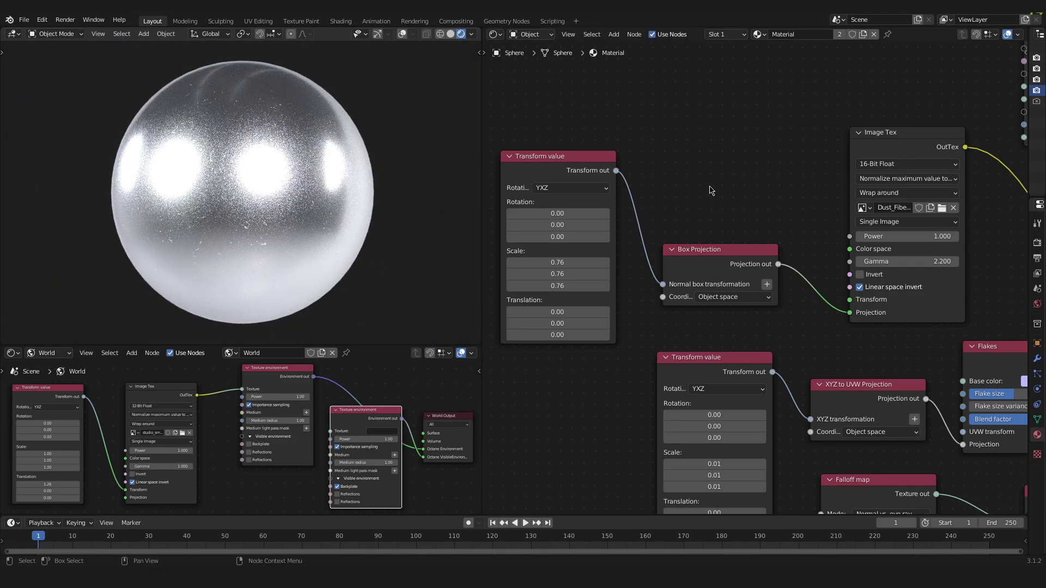
scroll(709, 190, down, 3)
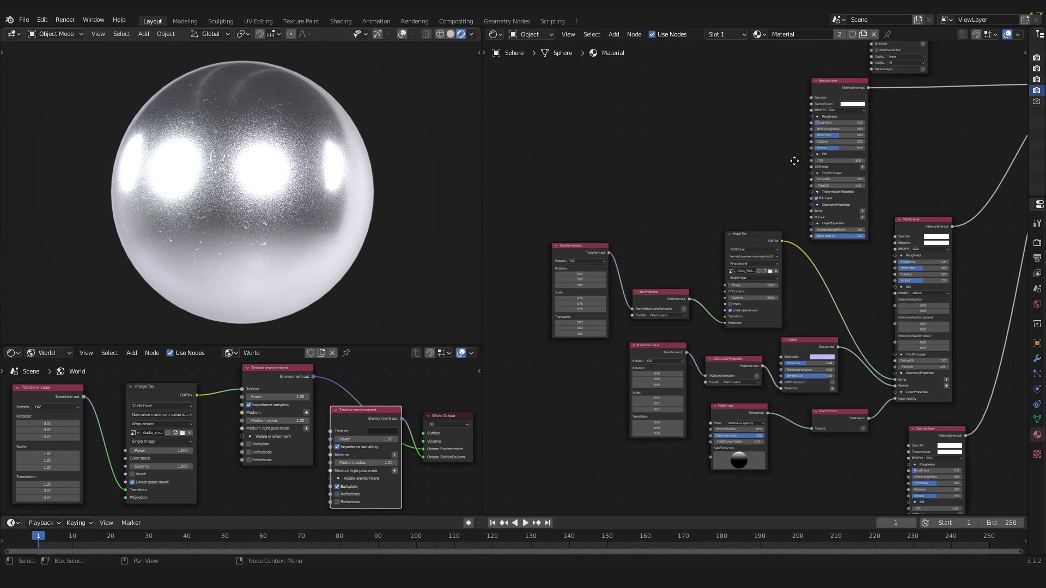
Step: Place the Specular layer node next to the Metallic layer node and zoom in on both
middle_drag(794, 161, 600, 280)
middle_drag(747, 226, 679, 146)
middle_drag(718, 298, 700, 274)
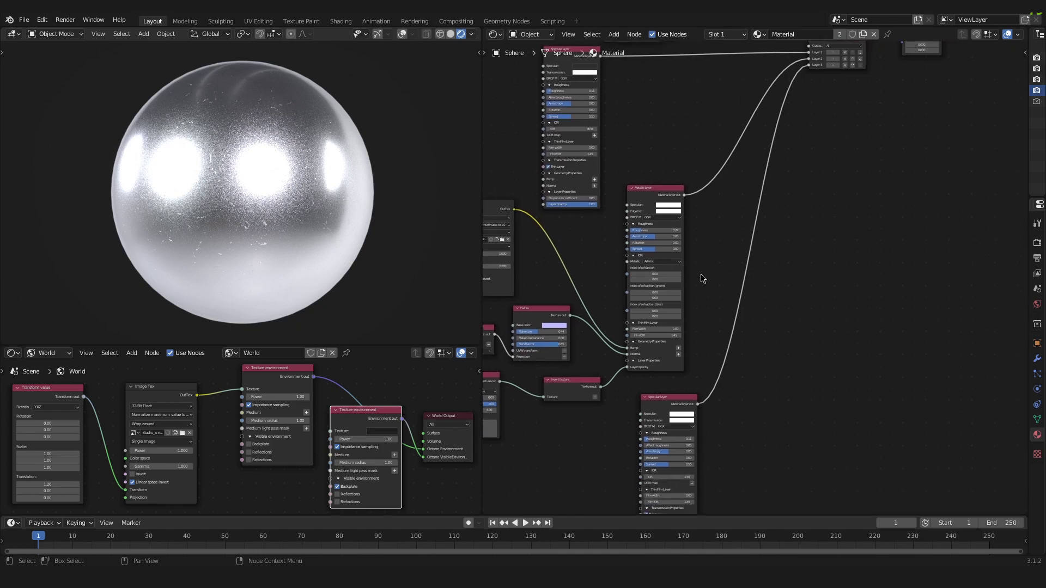
drag(649, 397, 777, 198)
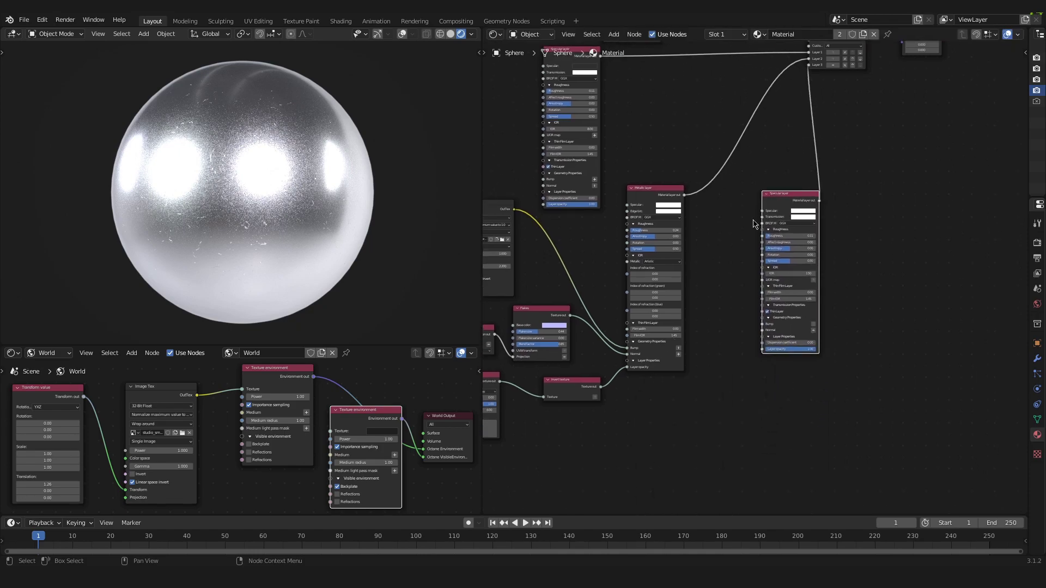
scroll(663, 196, up, 1)
scroll(656, 196, up, 1)
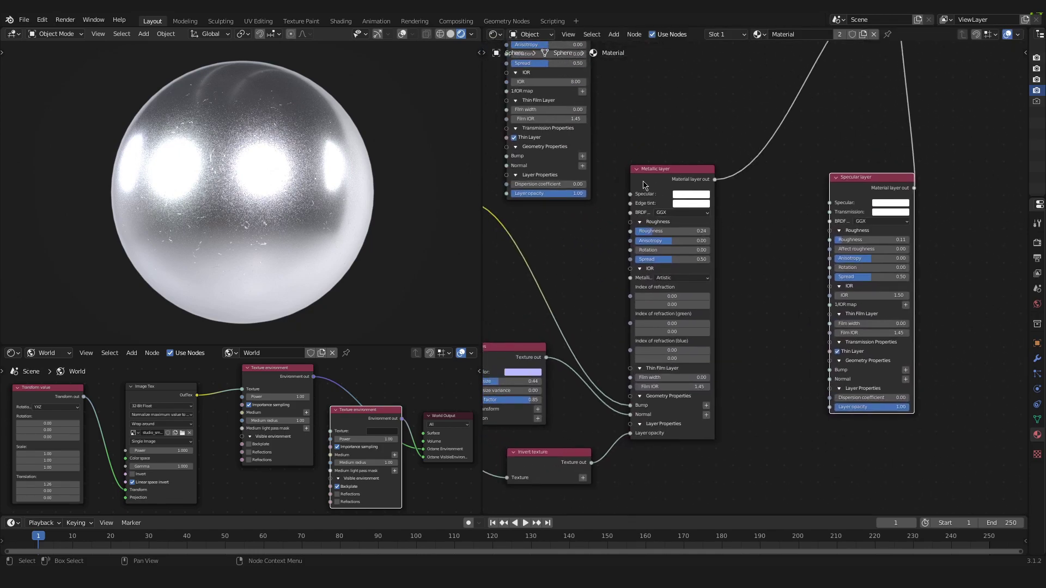
scroll(688, 192, up, 1)
scroll(689, 191, up, 2)
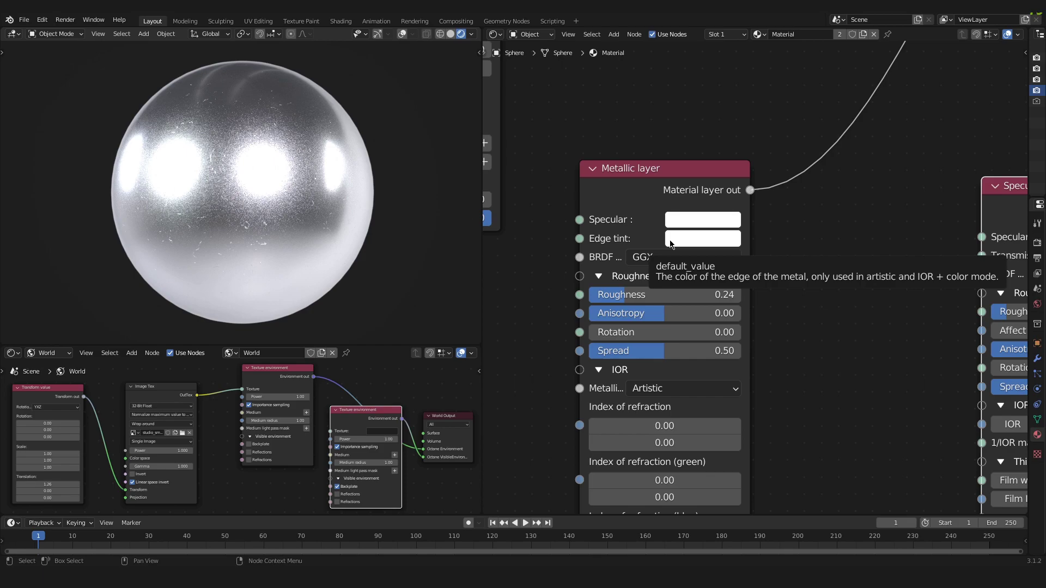
Step: Set the Metallic layer's specular colour to a very dark purple
click(710, 216)
click(785, 301)
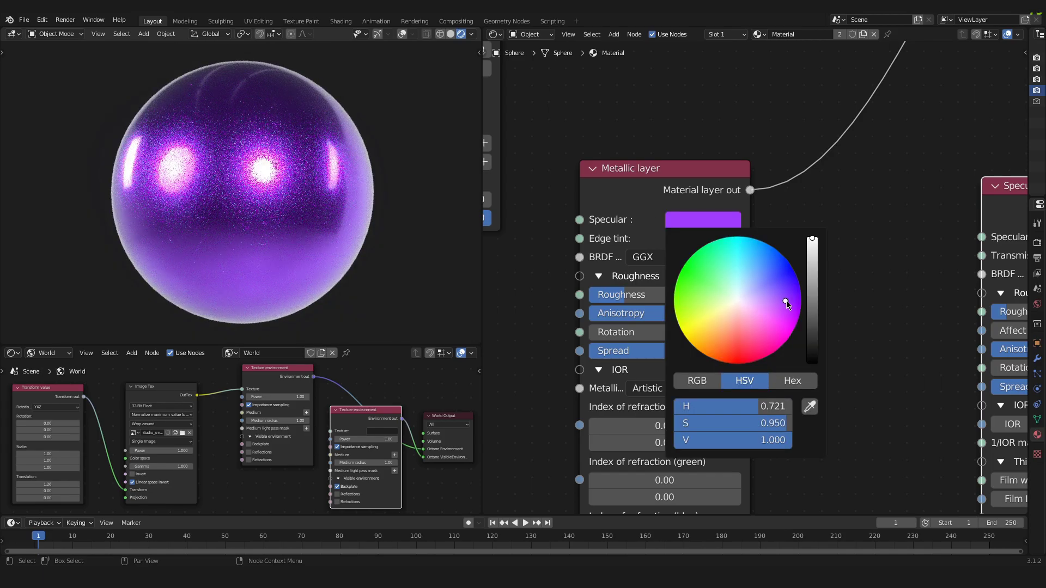
scroll(786, 301, down, 15)
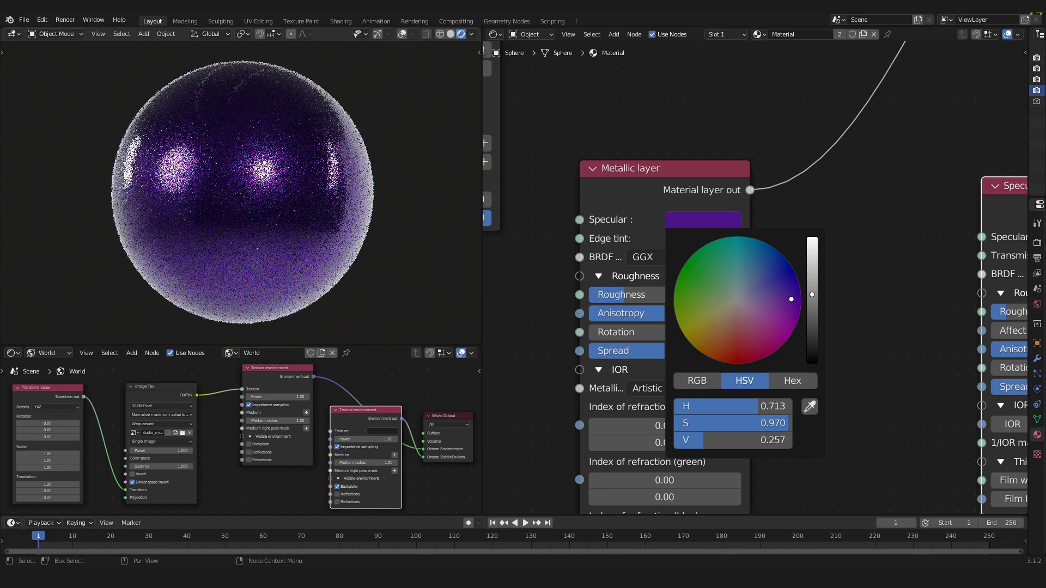
scroll(786, 300, down, 3)
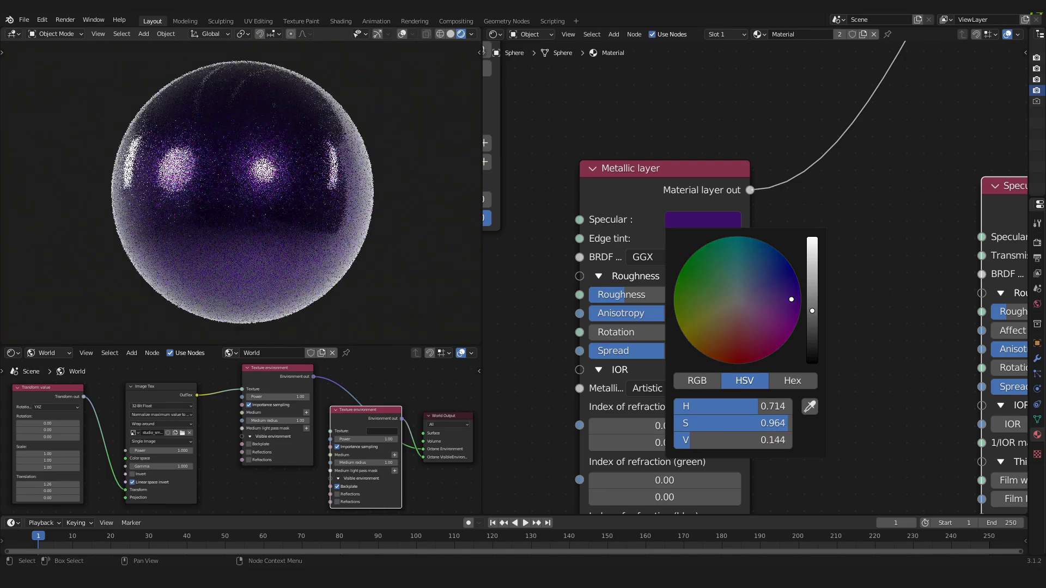
click(791, 308)
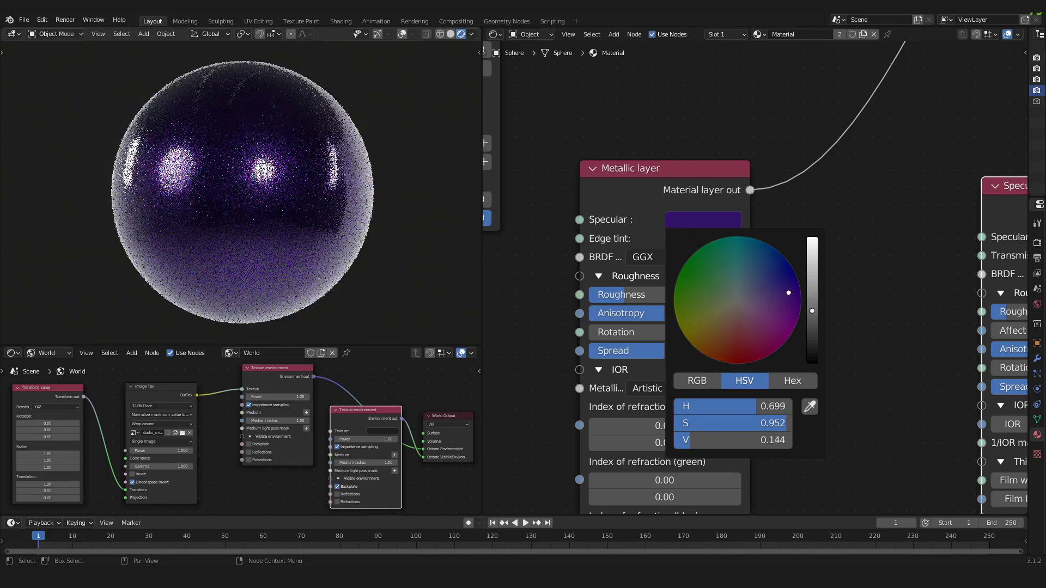
click(789, 302)
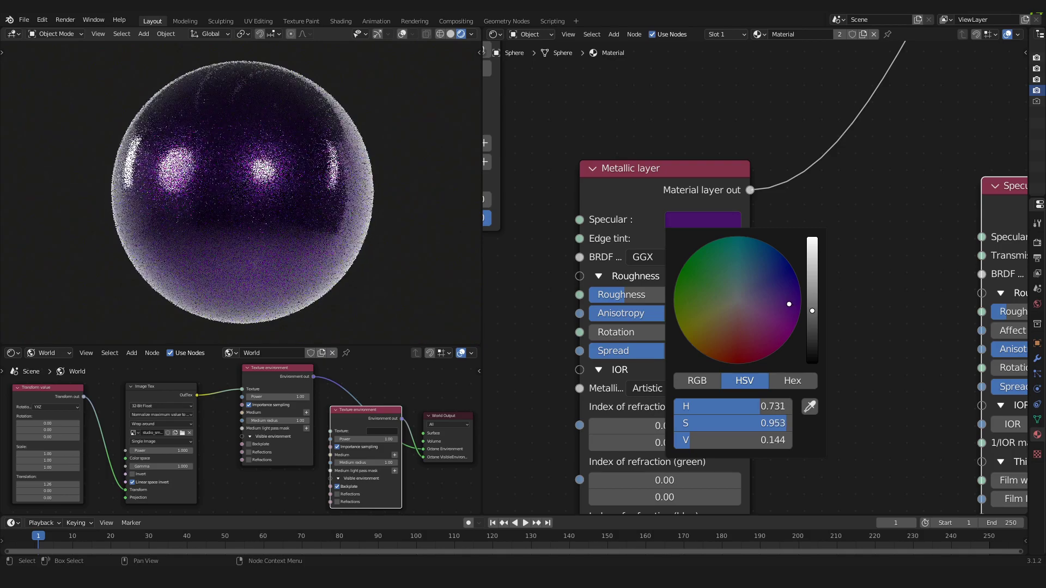
drag(814, 314, 812, 321)
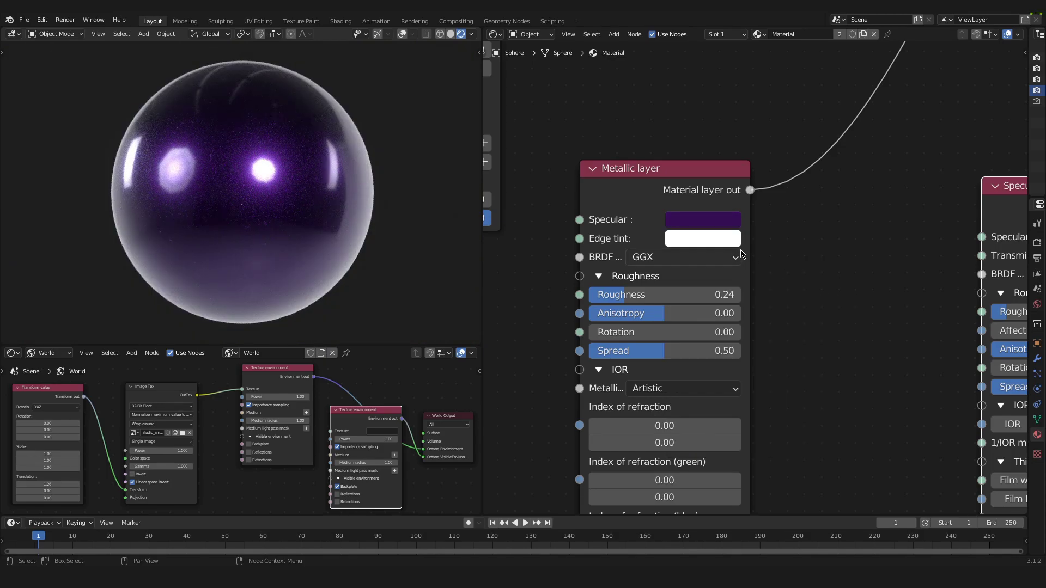
Step: Set the Metallic layer's edge tint to a medium purple with value about 0.43
click(727, 241)
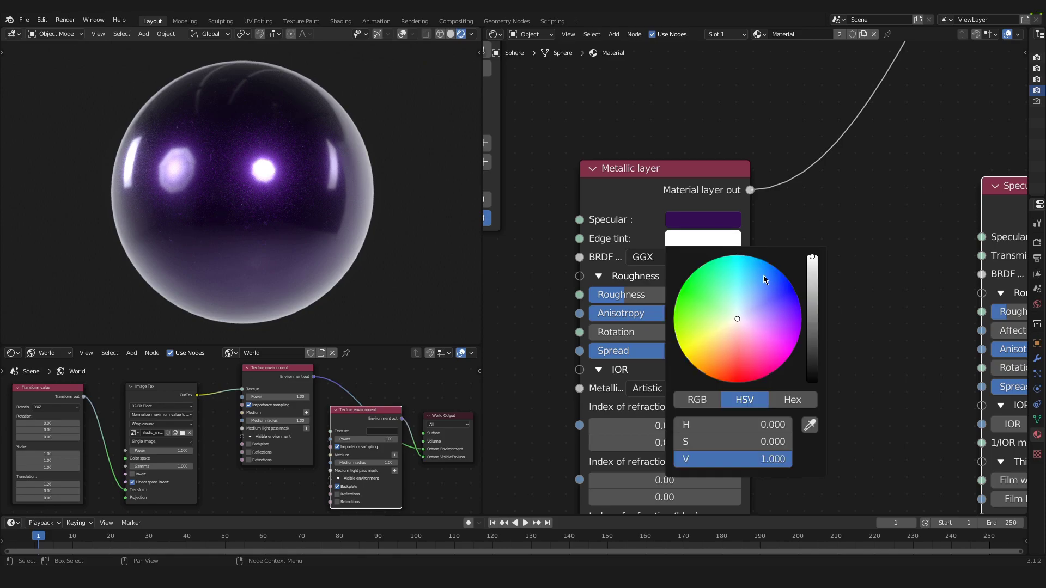
drag(776, 336, 780, 317)
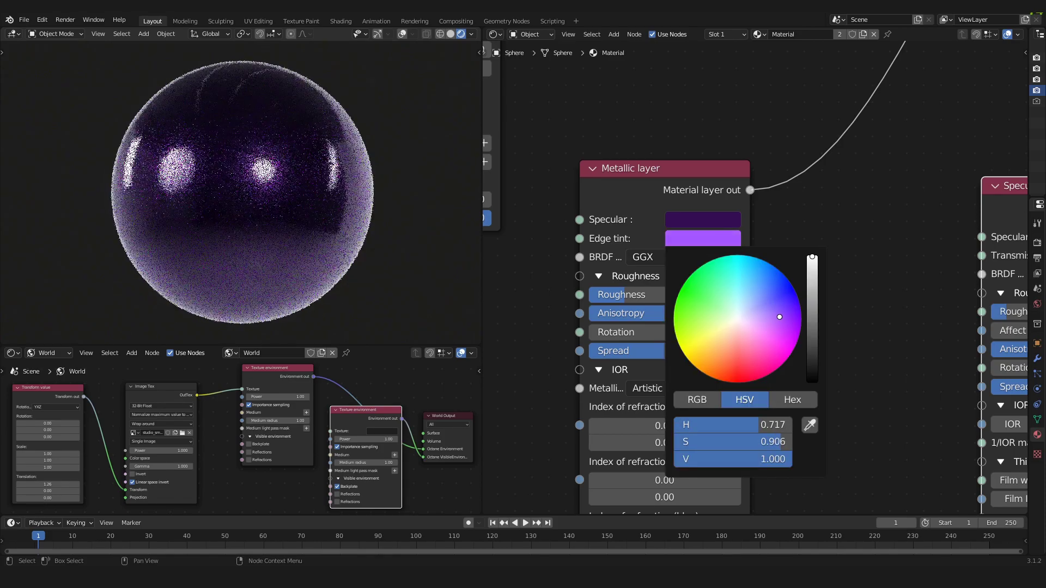
drag(812, 257, 812, 299)
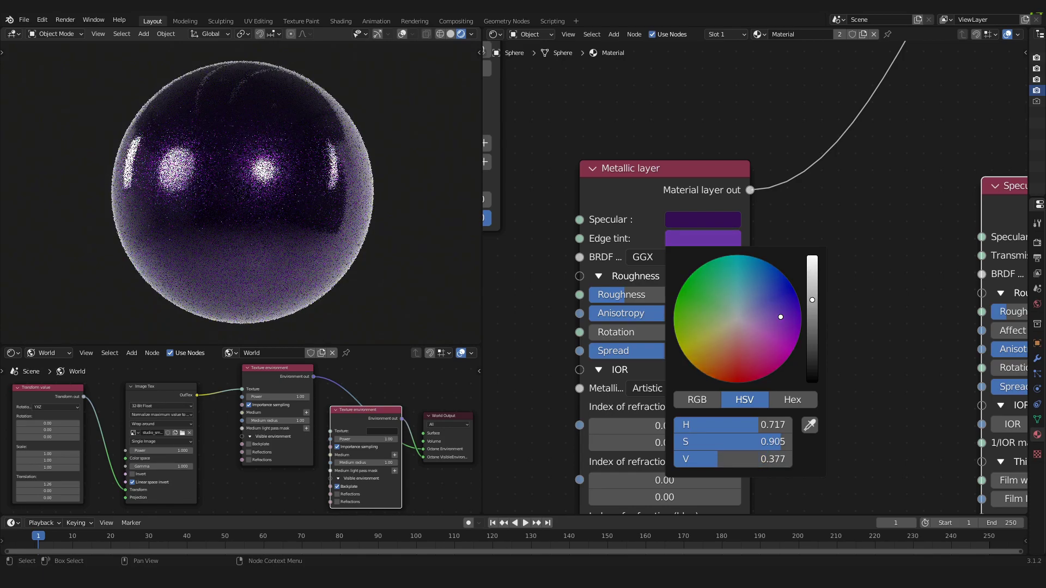
click(861, 288)
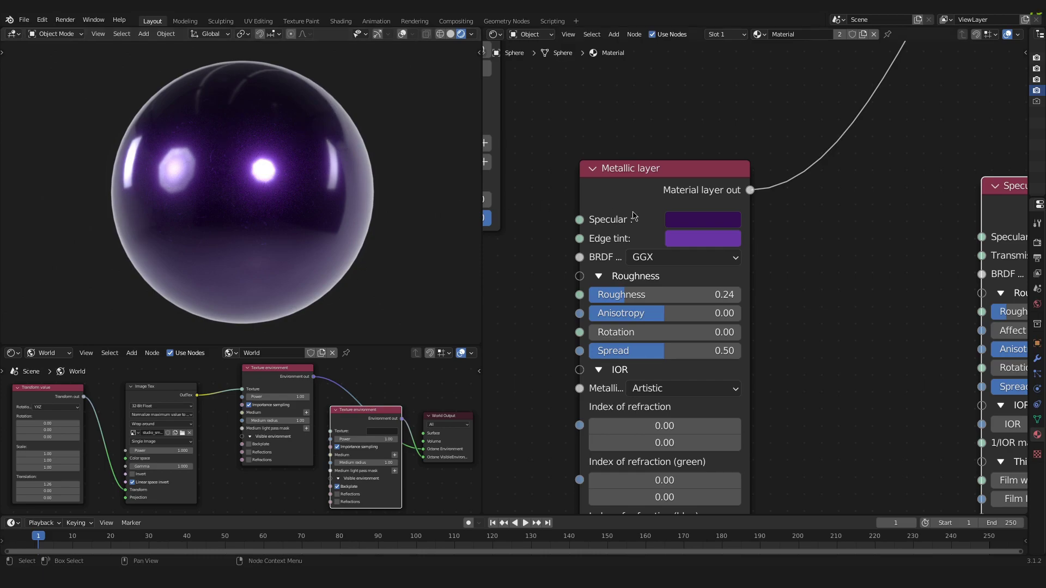
ctrl+scroll(633, 217, right, 5)
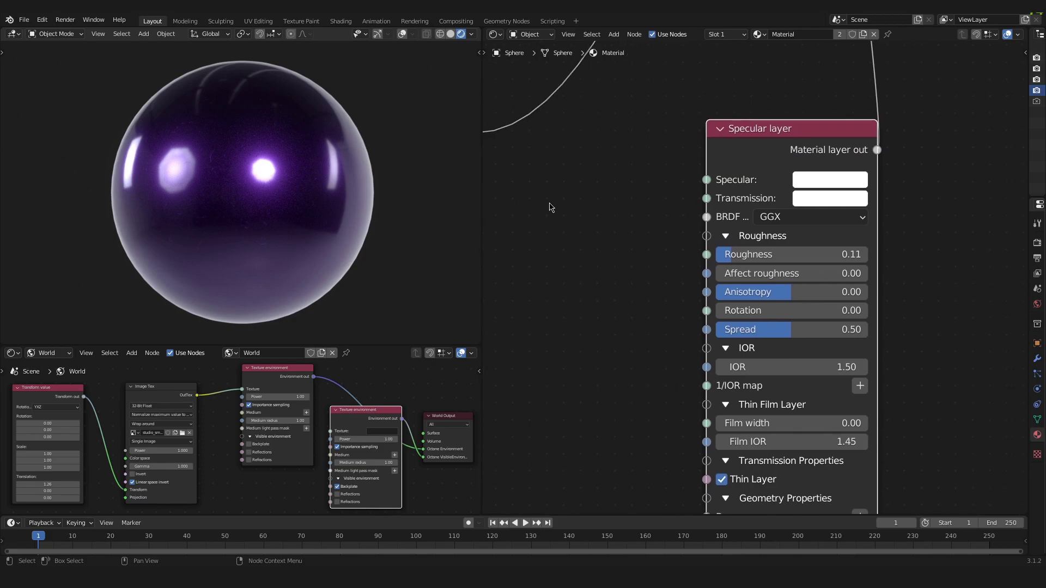
Step: Give the Specular layer a purple specular colour darkened to about 0.37 value
scroll(547, 206, down, 3)
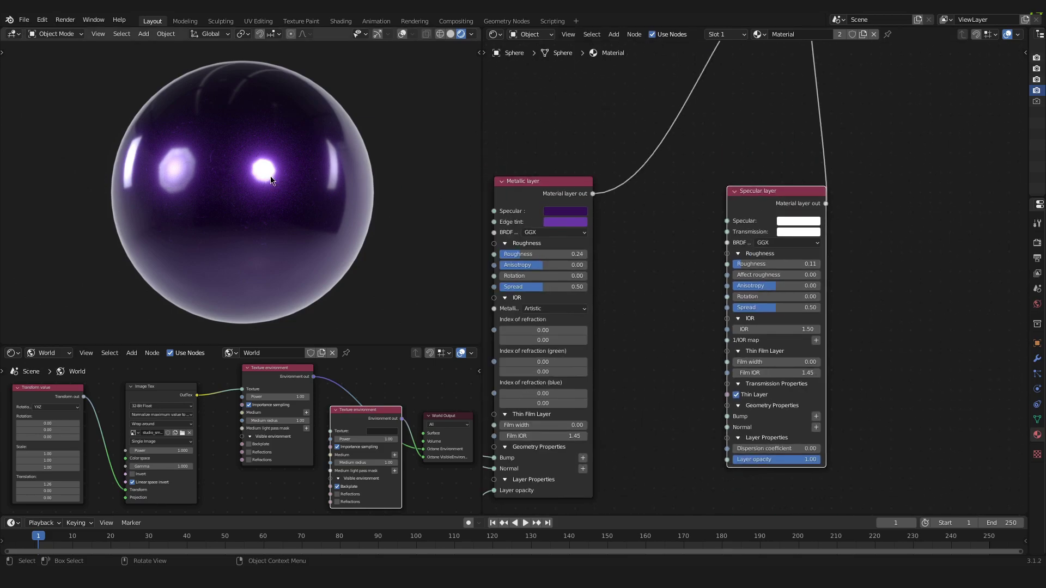
middle_drag(717, 213, 684, 142)
scroll(691, 191, up, 2)
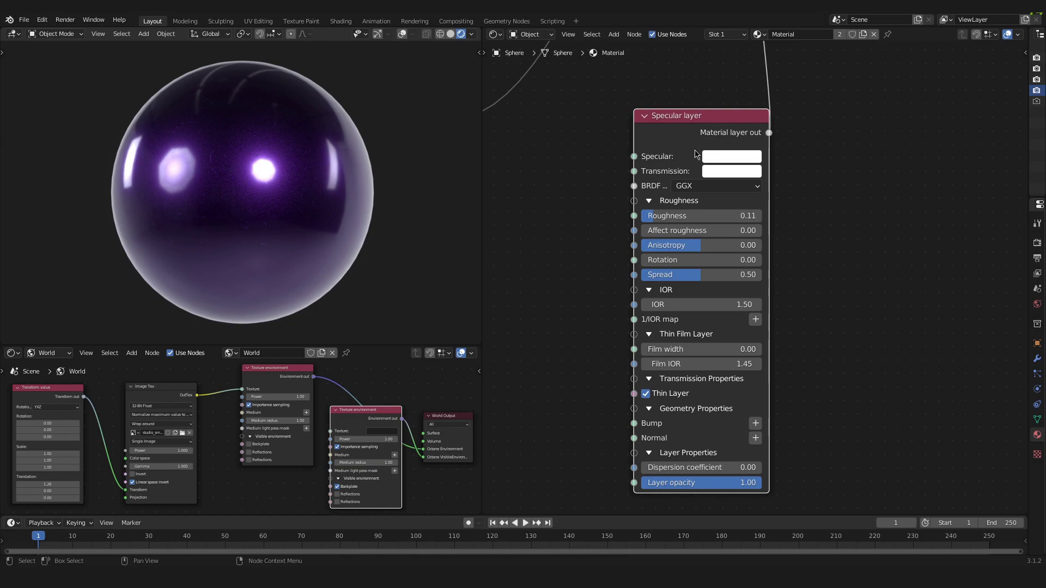
click(720, 158)
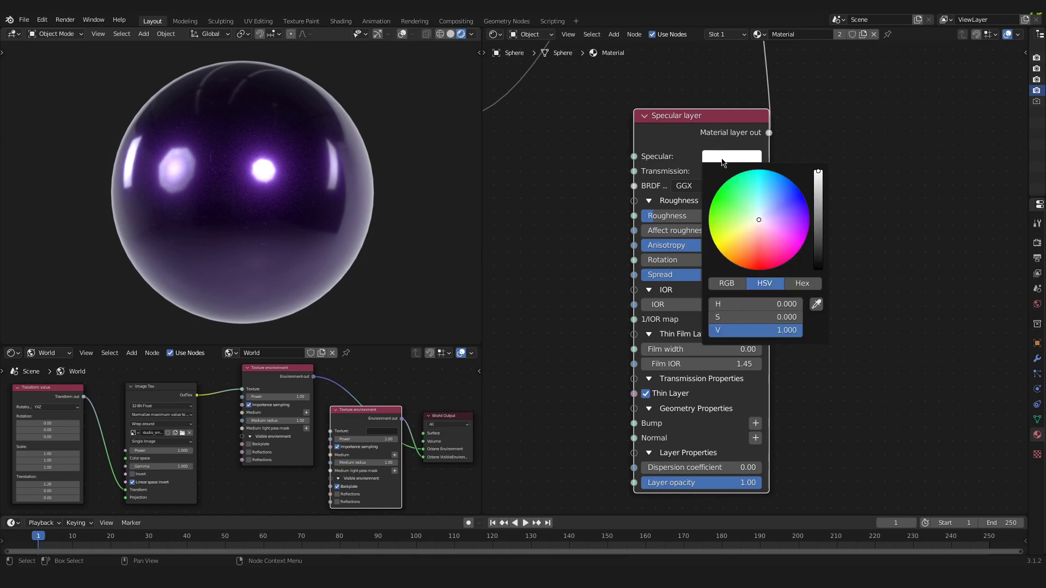
drag(758, 222, 783, 198)
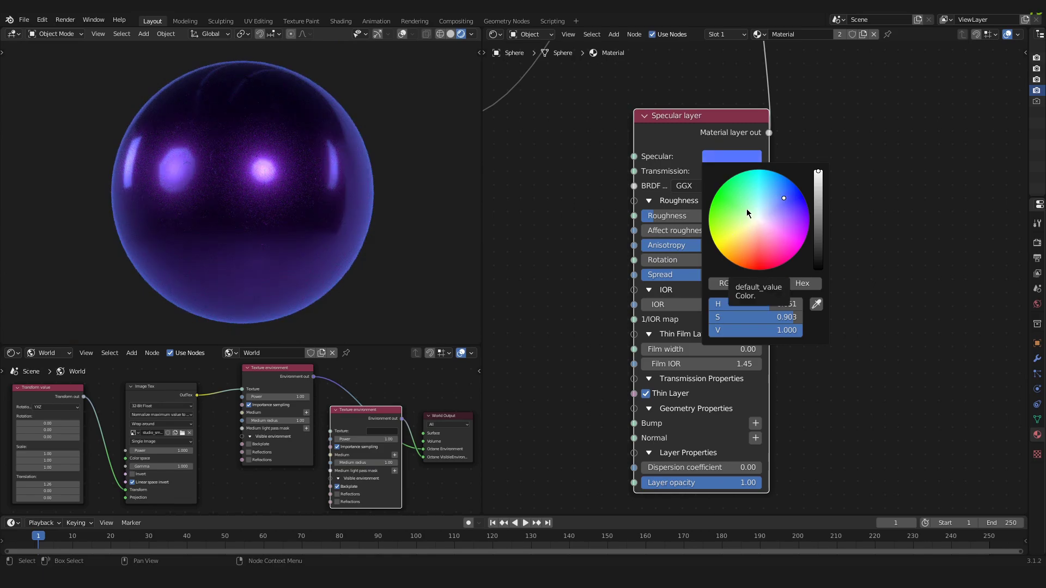
click(796, 217)
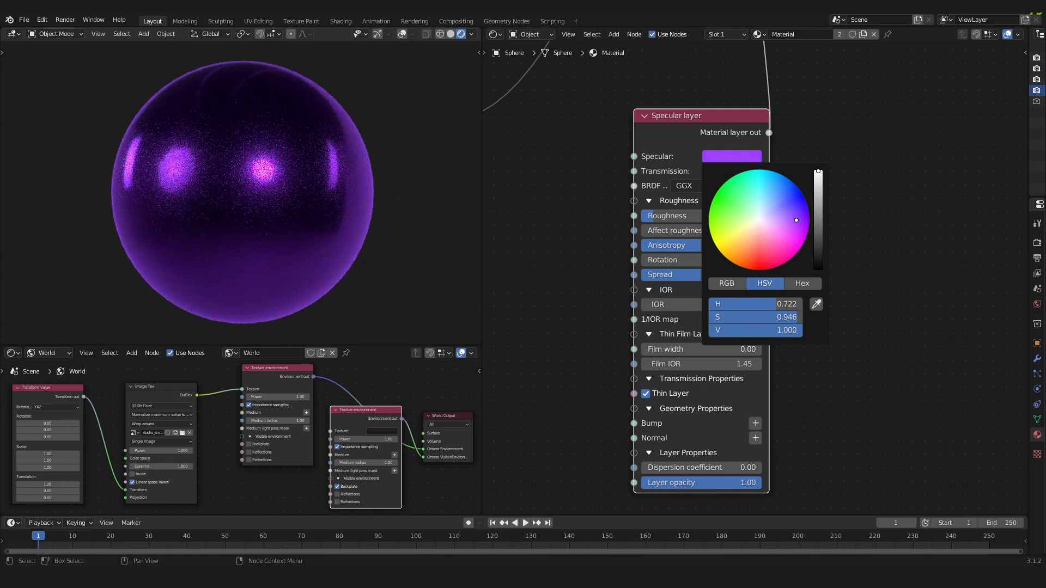
click(795, 222)
click(796, 222)
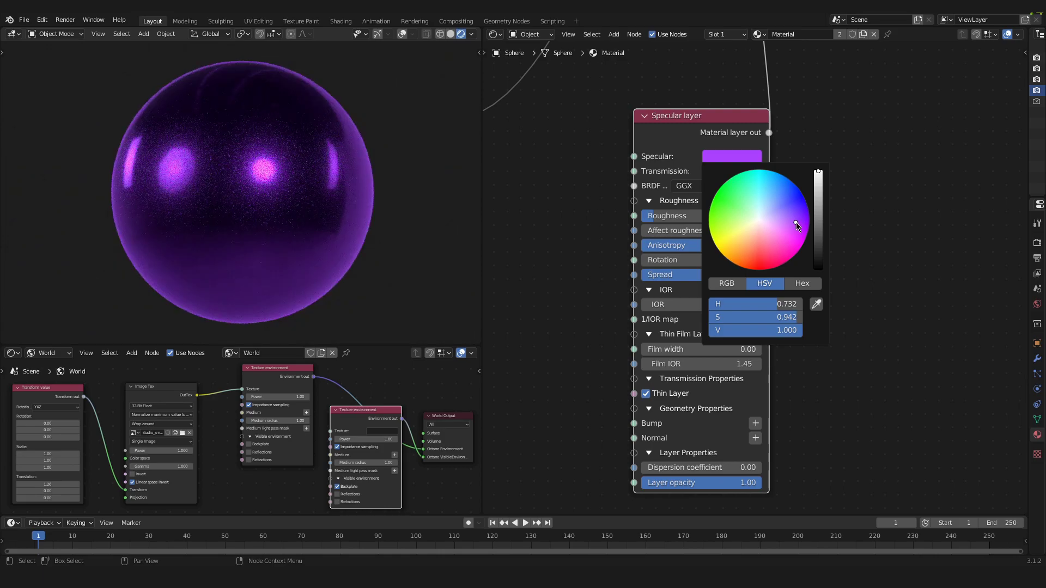
drag(818, 183, 818, 205)
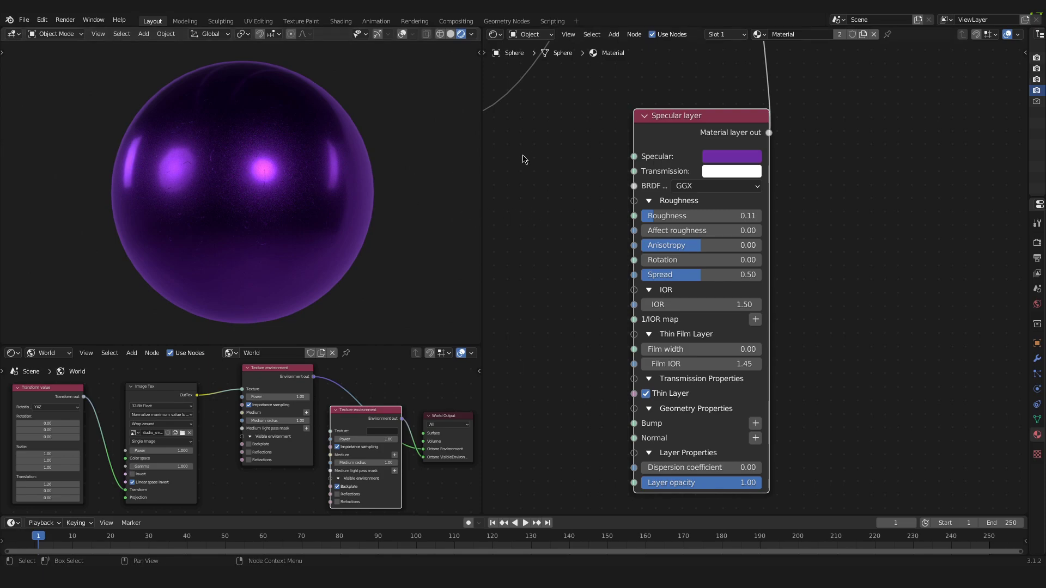
middle_drag(543, 152, 610, 171)
scroll(610, 171, down, 3)
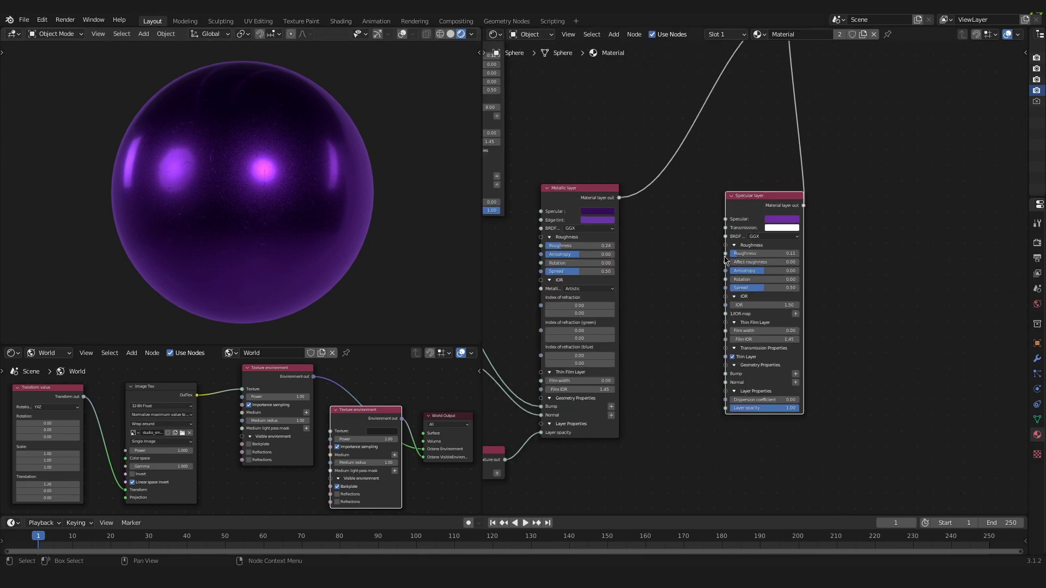
scroll(715, 263, up, 2)
scroll(674, 249, up, 1)
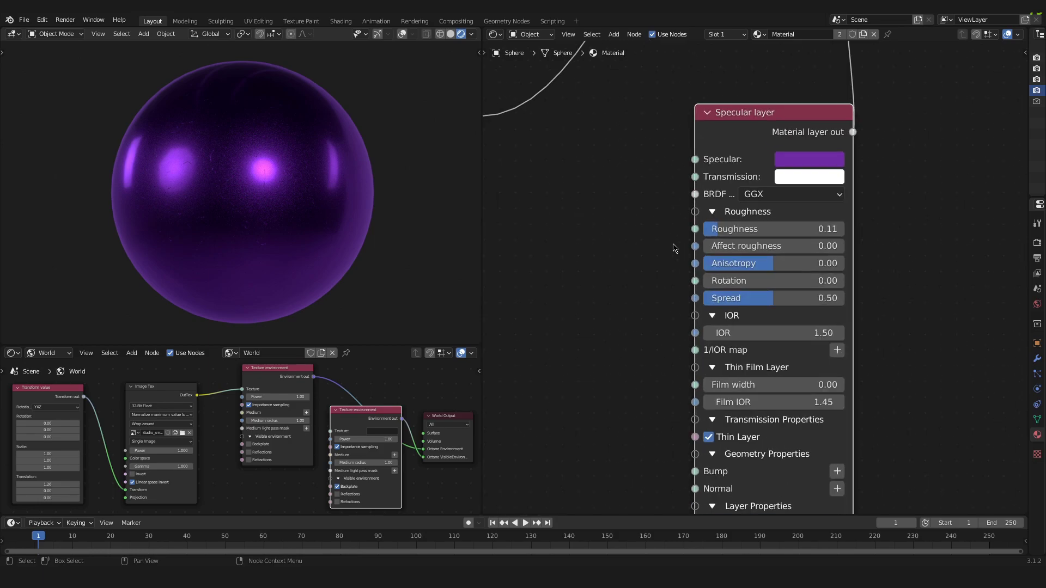